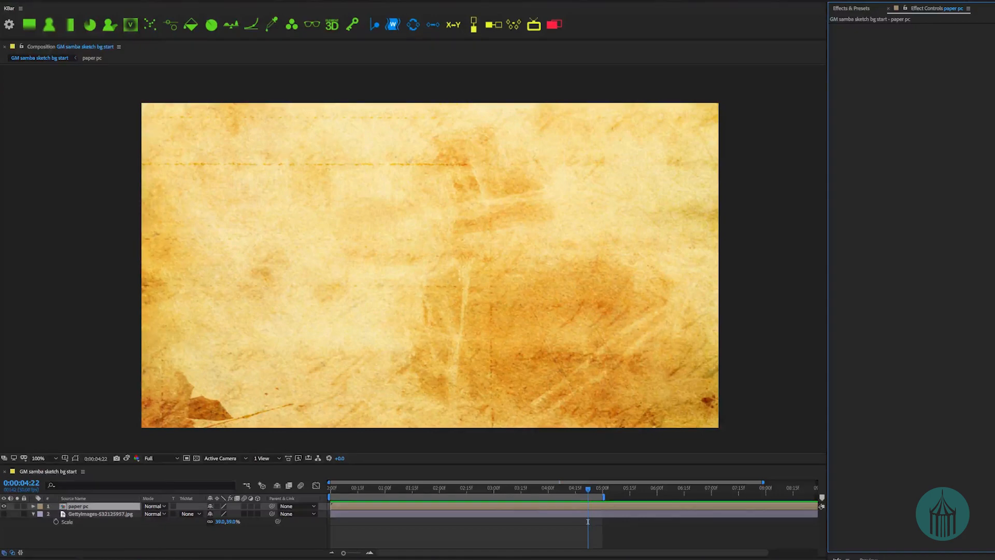
- Apply the Transfusion Styles effect to the paper pc layer
click(39, 1)
scroll(129, 491, down, 5)
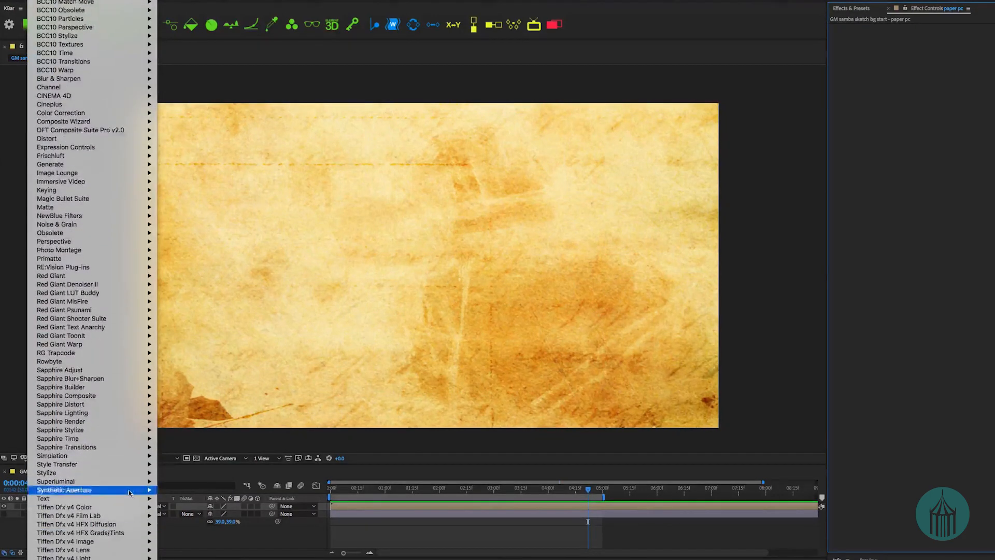
mouse_move(118, 465)
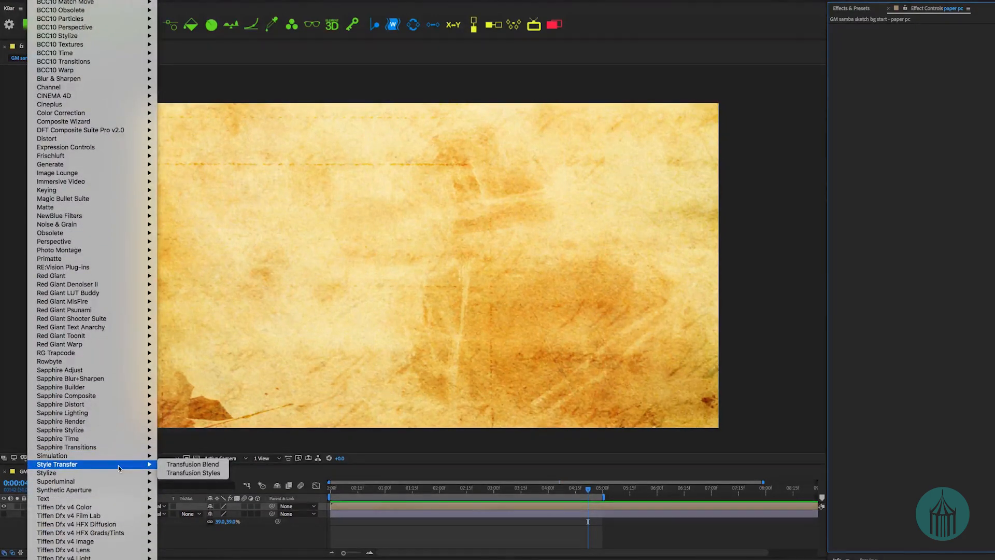
click(194, 473)
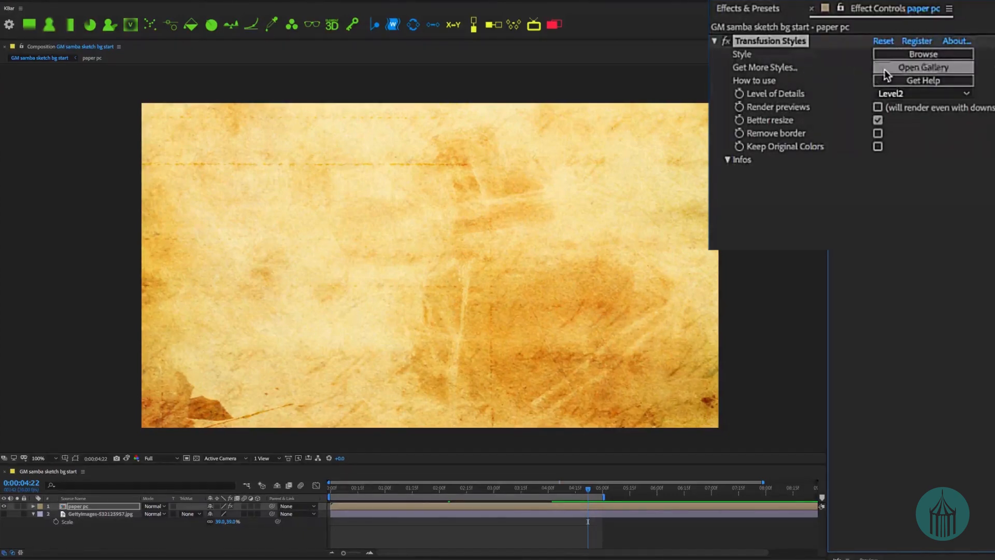
- Open the Transfusion online style gallery in the browser and look through the available style examples
click(931, 46)
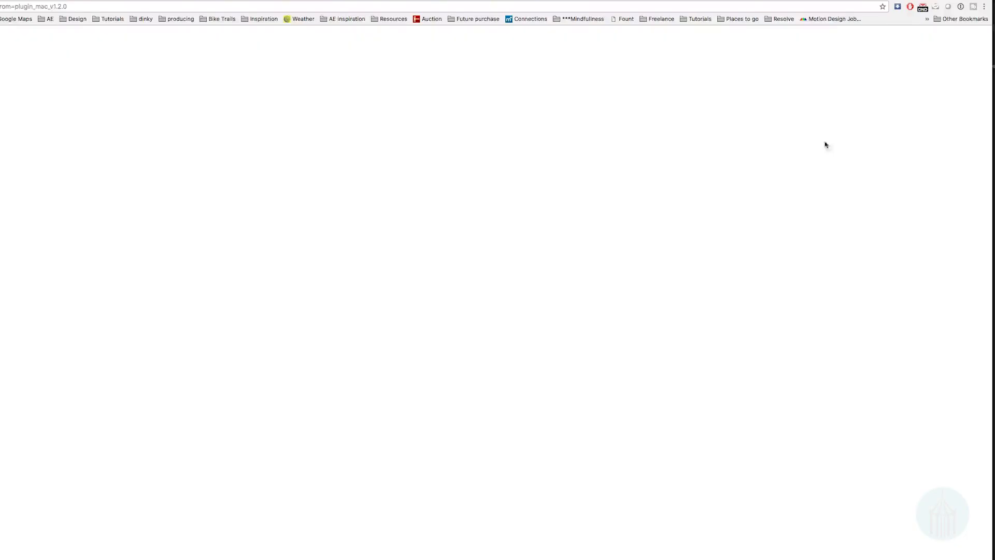
scroll(764, 255, down, 1)
scroll(765, 256, down, 10)
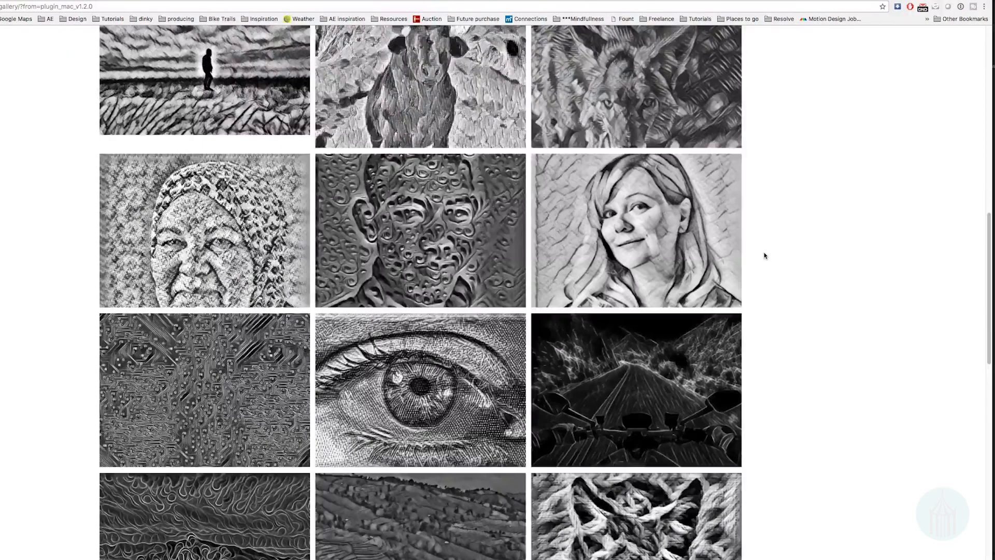
scroll(764, 255, down, 15)
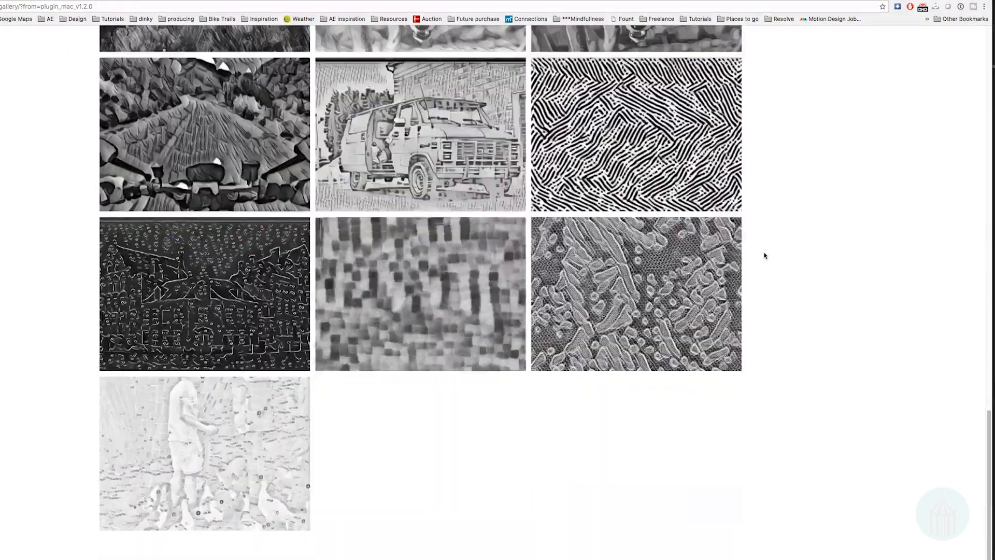
scroll(779, 370, up, 15)
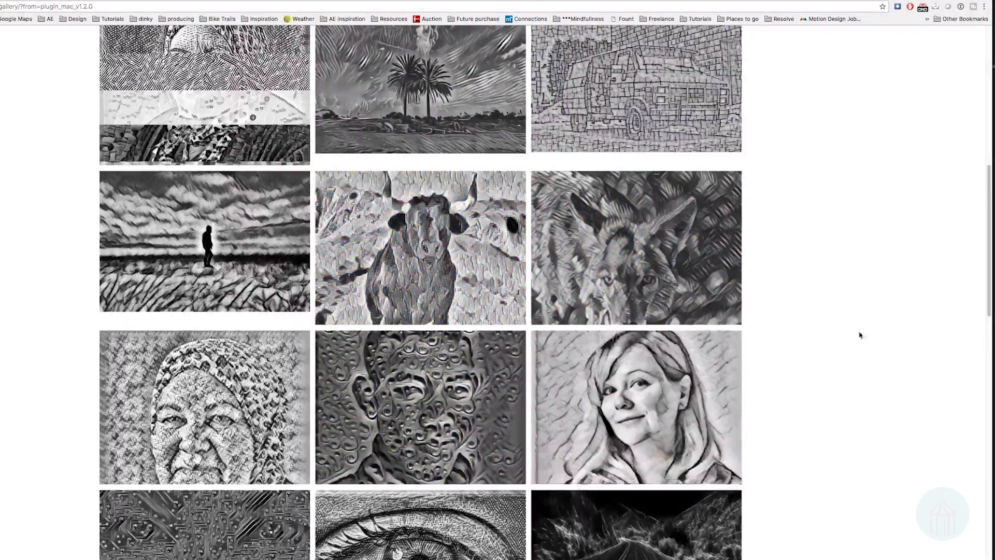
scroll(860, 336, up, 5)
scroll(834, 287, up, 1)
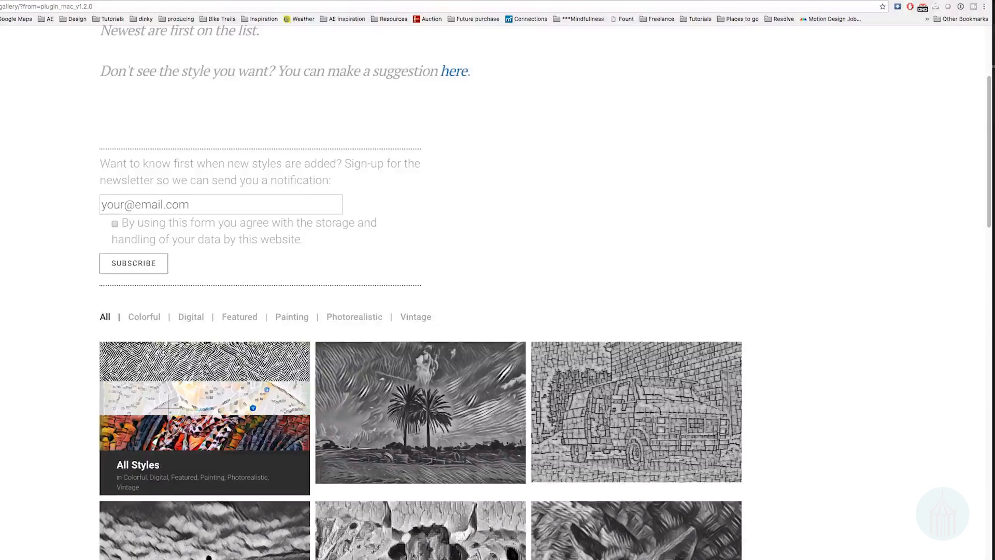
scroll(836, 293, down, 1)
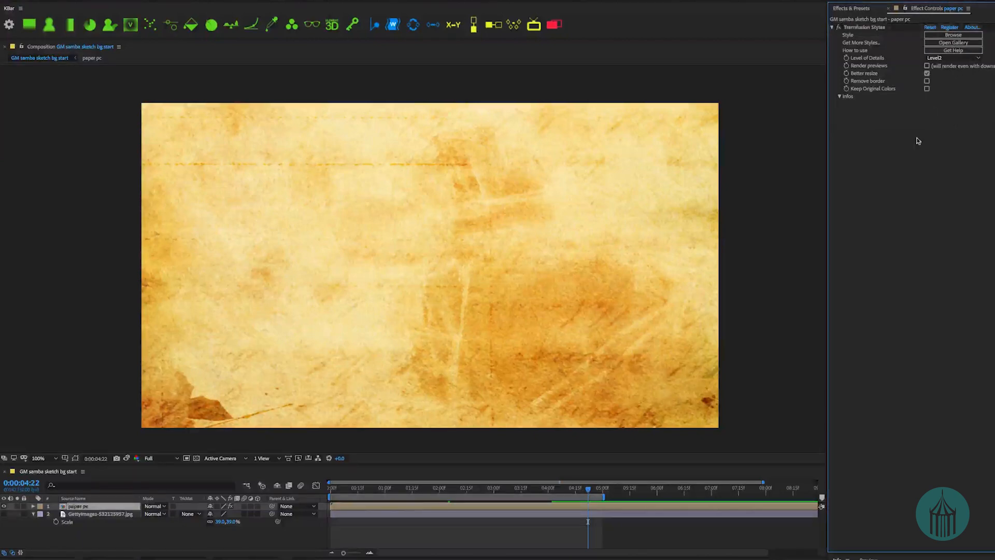
- Load the Spirals.trx style file from the Transfusion_Styles_v4 folder into the paper pc layer's Transfusion Styles effect
click(944, 36)
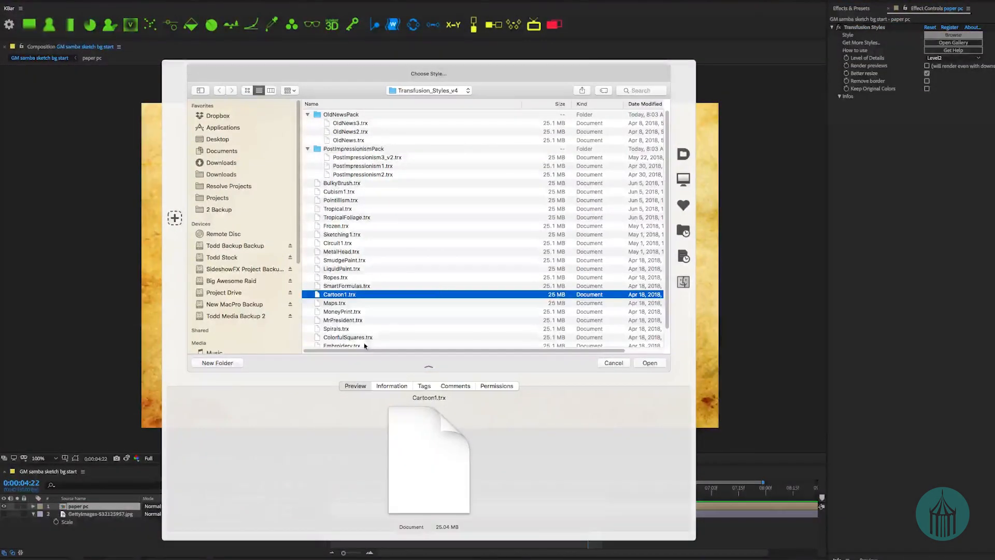
scroll(400, 285, down, 3)
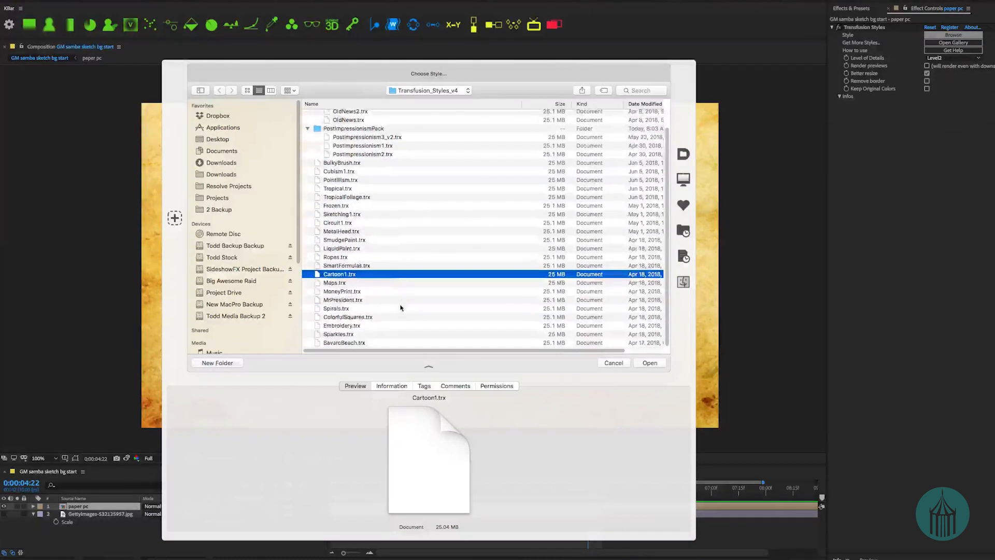
scroll(401, 307, up, 3)
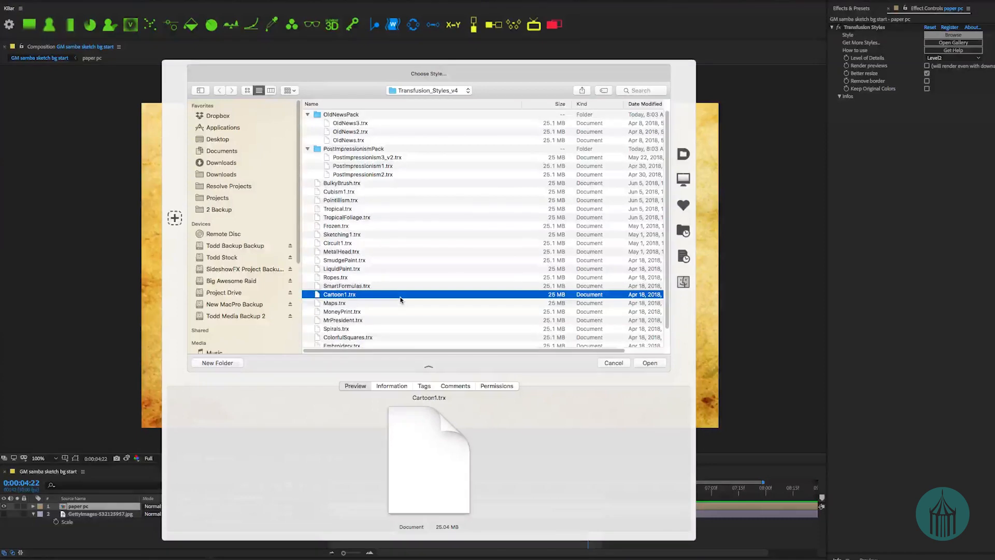
scroll(399, 300, down, 2)
double_click(357, 308)
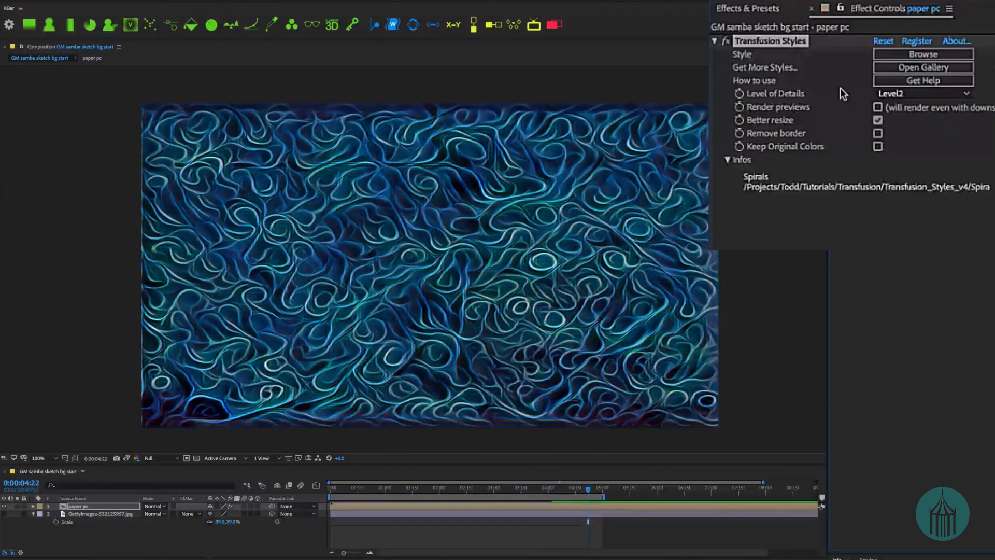
- Set the Transfusion Styles level of details to Level4
click(900, 93)
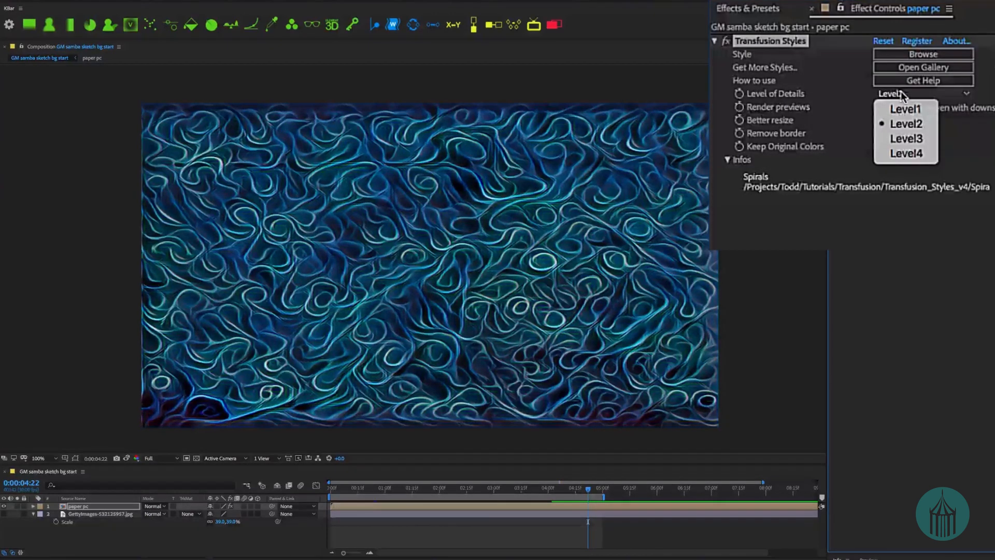
click(901, 92)
click(935, 93)
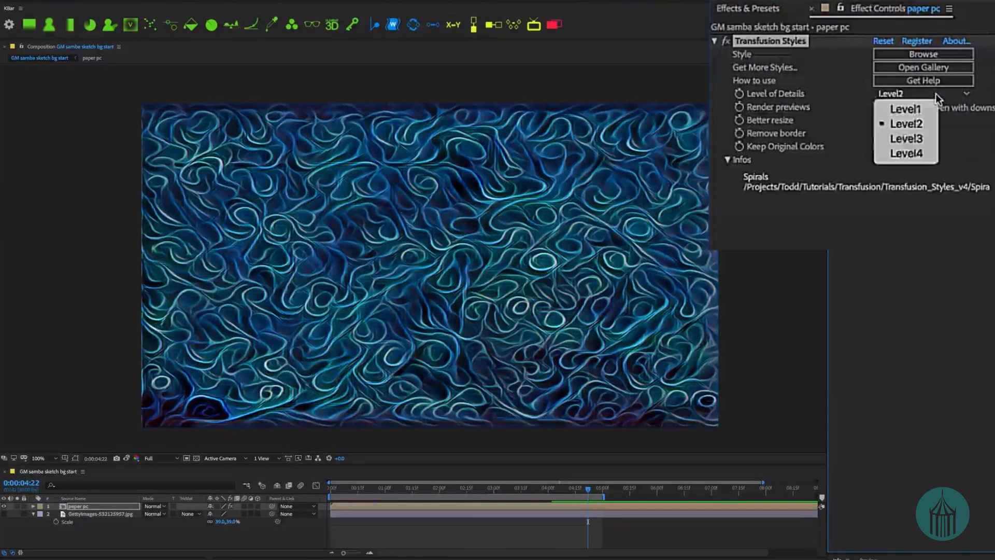
click(921, 151)
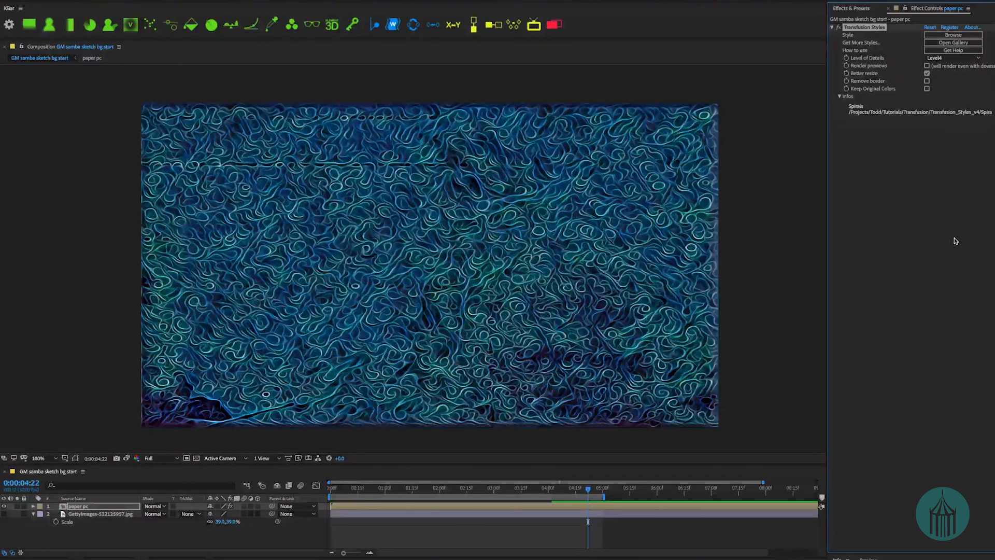
- Inspect the stylized image's edge up close and enable Remove border in the Transfusion Styles effect
scroll(739, 128, up, 3)
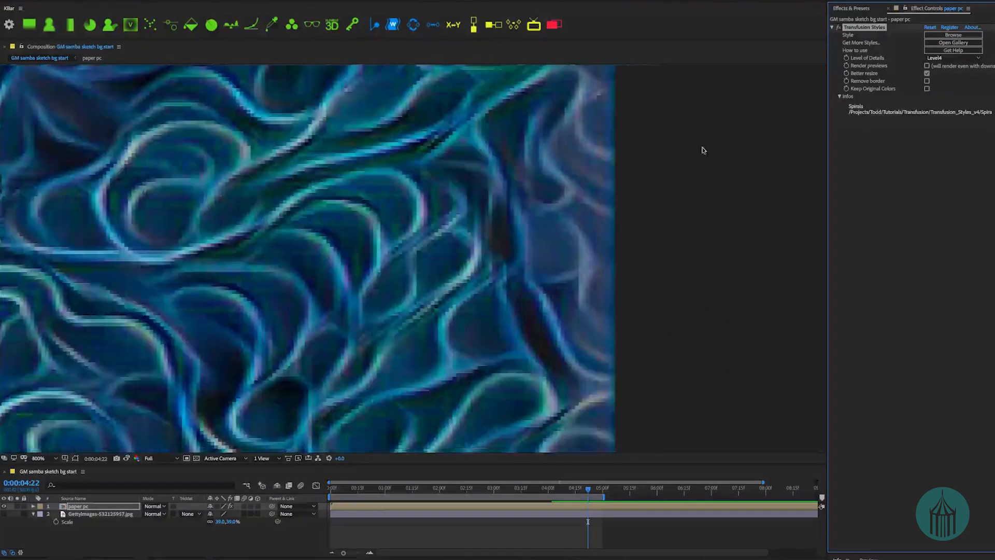
scroll(338, 125, down, 1)
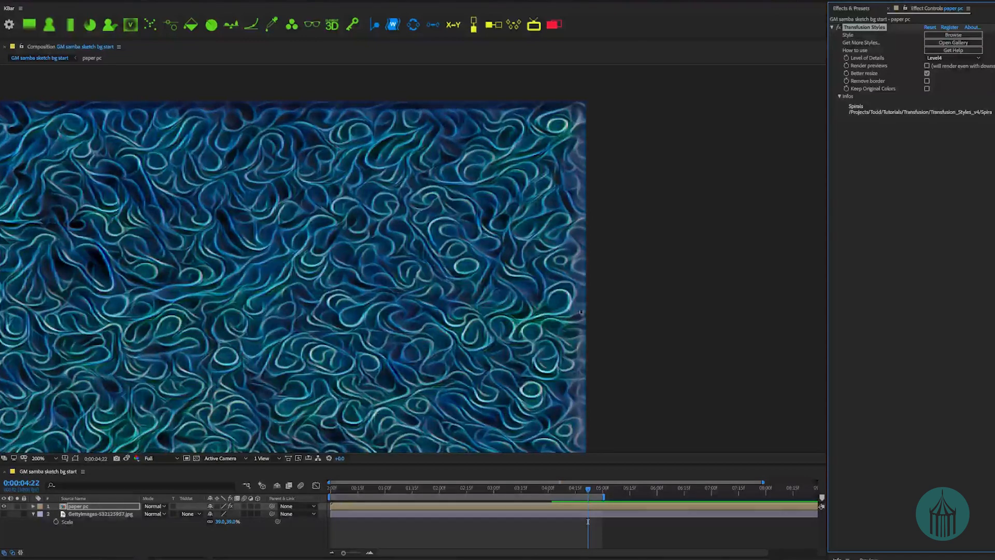
scroll(429, 263, down, 1)
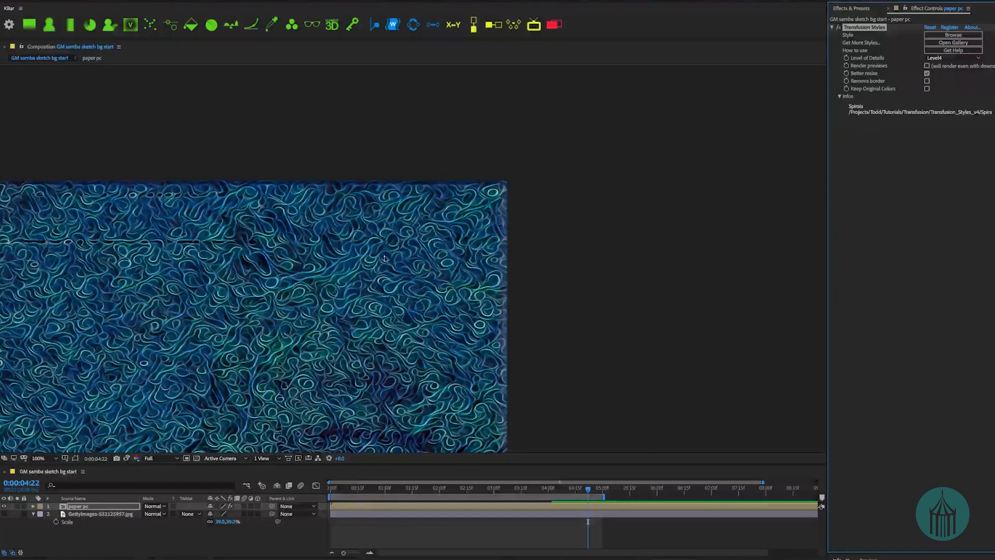
drag(385, 258, 504, 182)
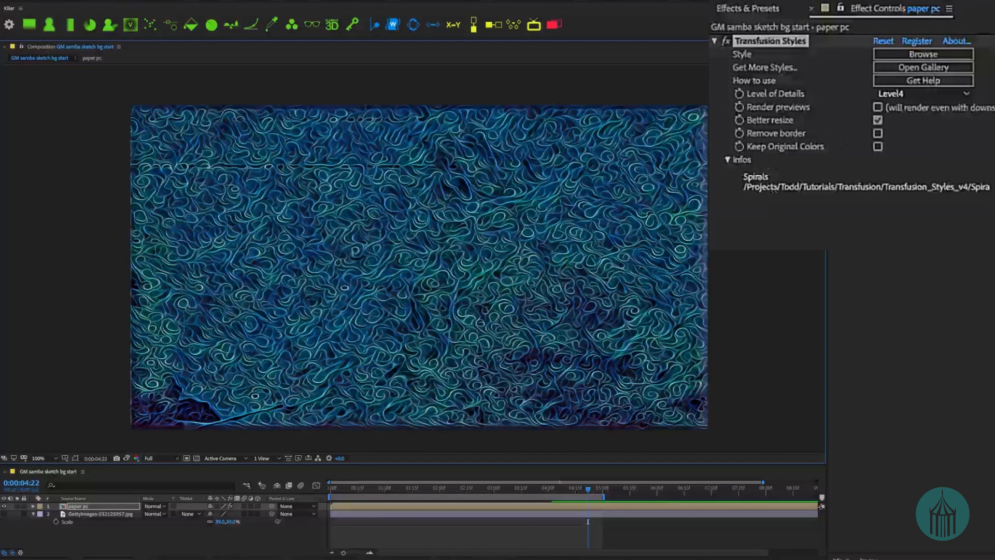
click(878, 133)
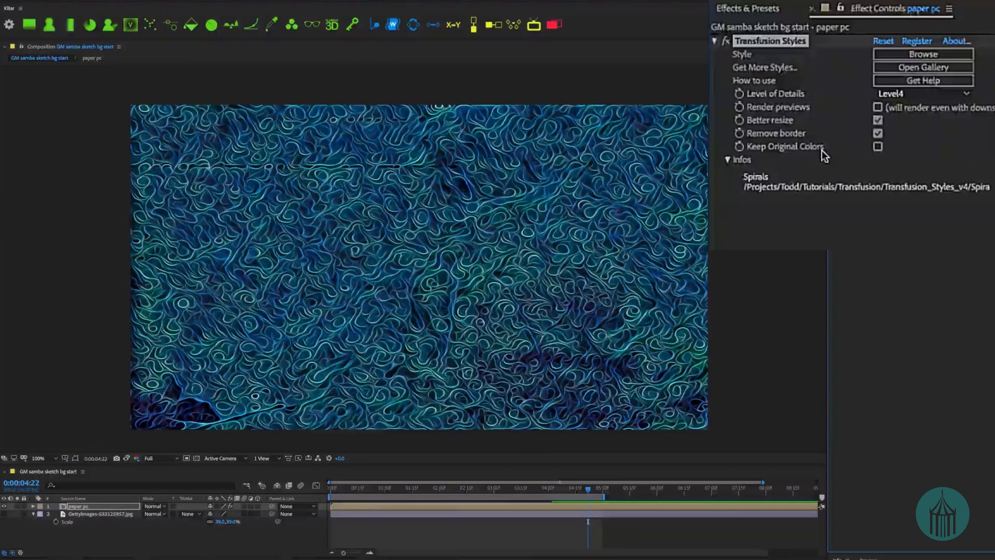
- Compare the paper layer with and without the effect, and enable Keep Original Colors
click(725, 42)
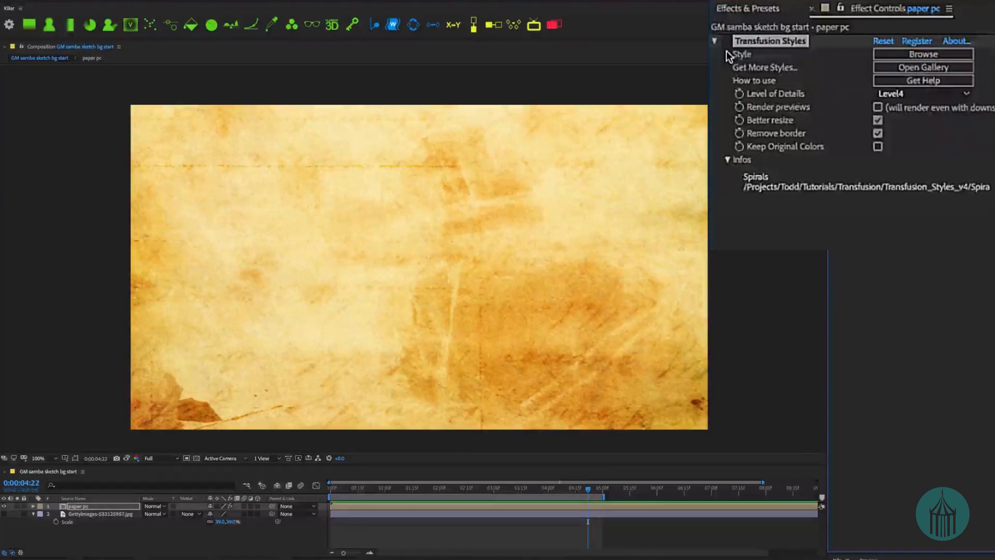
click(726, 43)
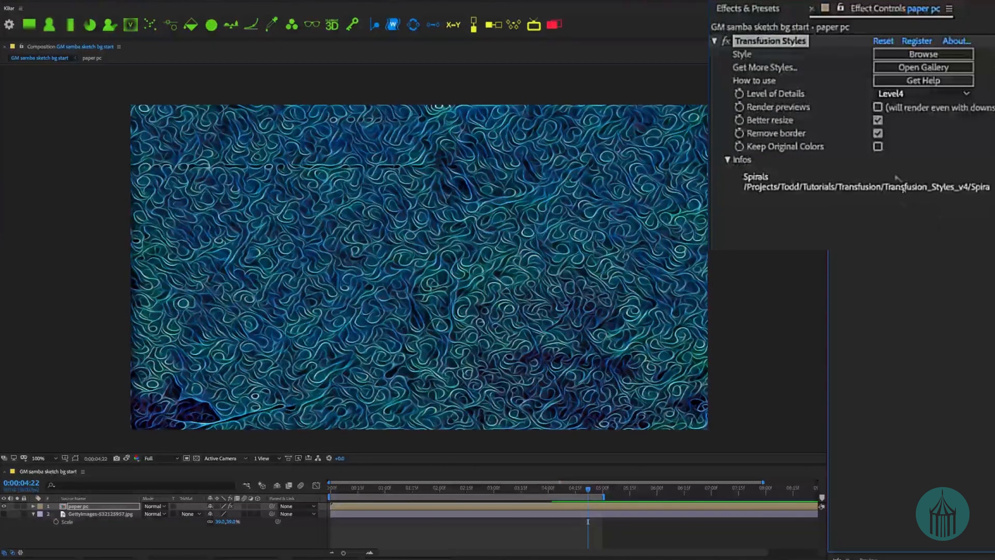
click(876, 148)
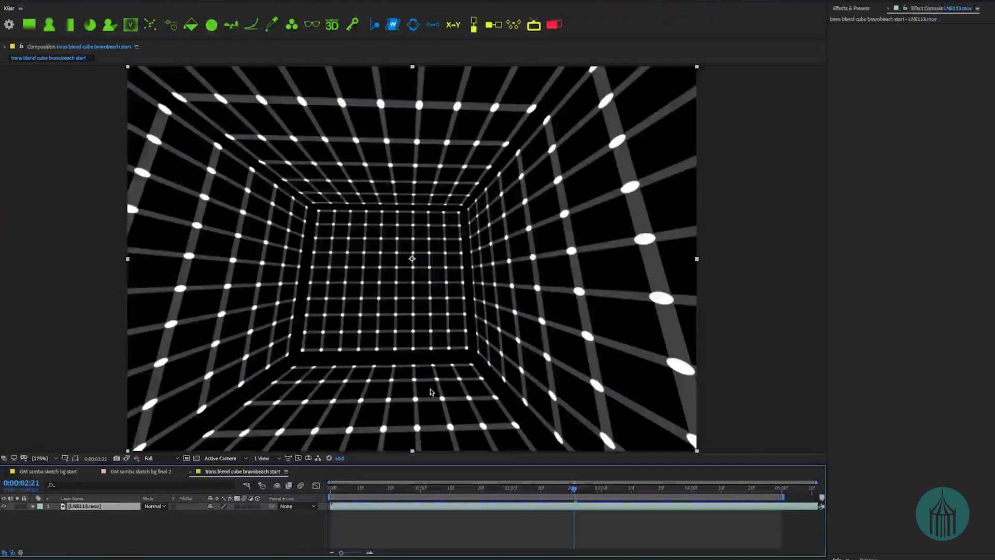
- Preview the grid cube clip in the trans blend cube bravobeach start composition and apply Transfusion Styles to its layer
key(space)
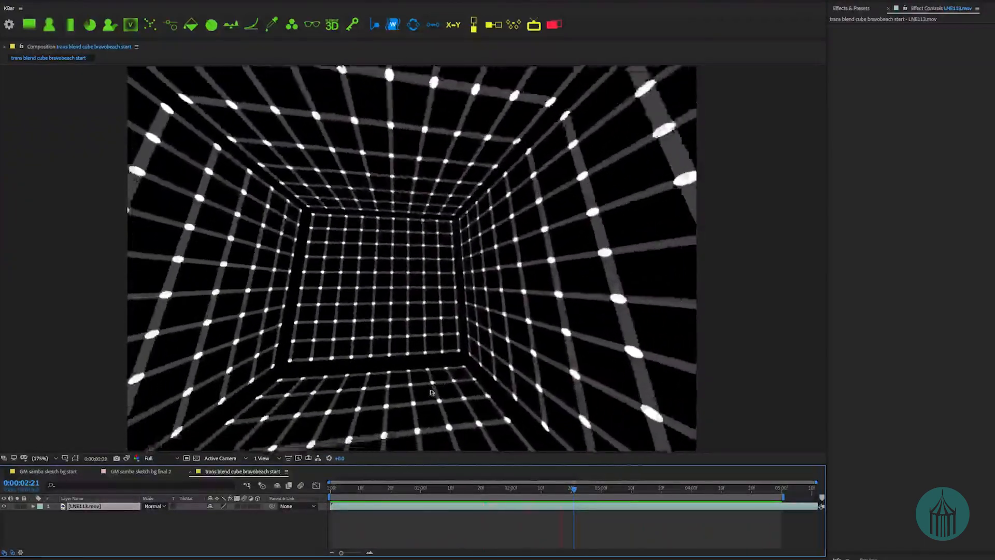
key(space)
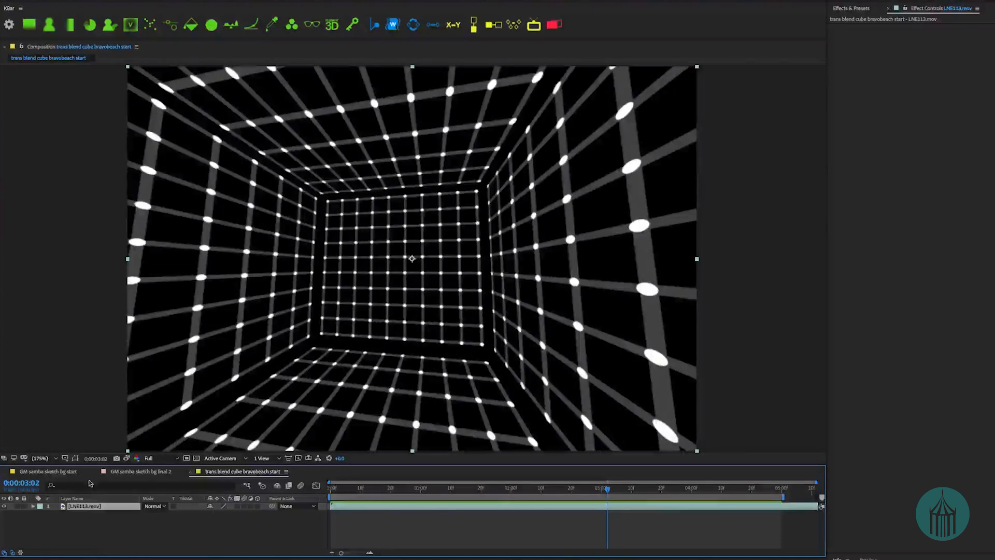
click(41, 1)
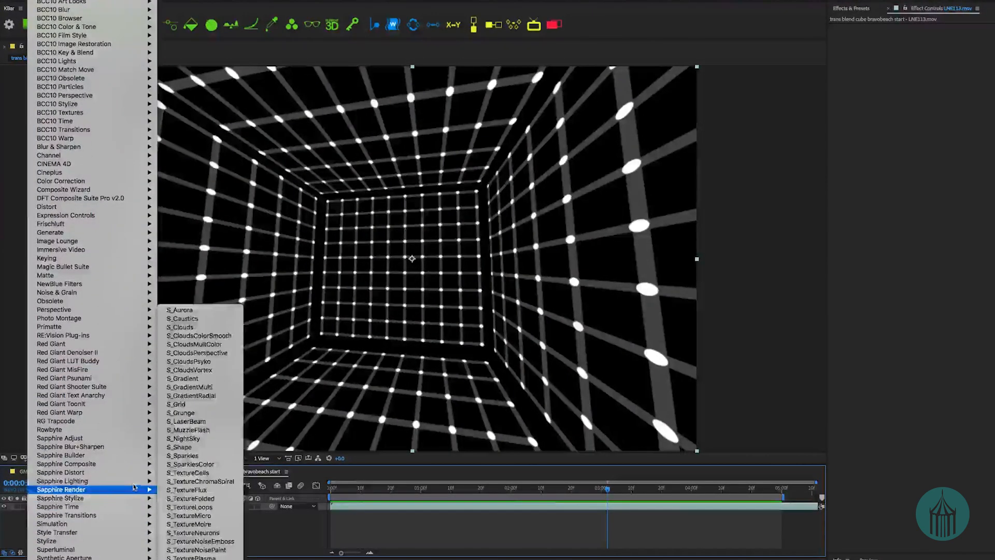
mouse_move(126, 532)
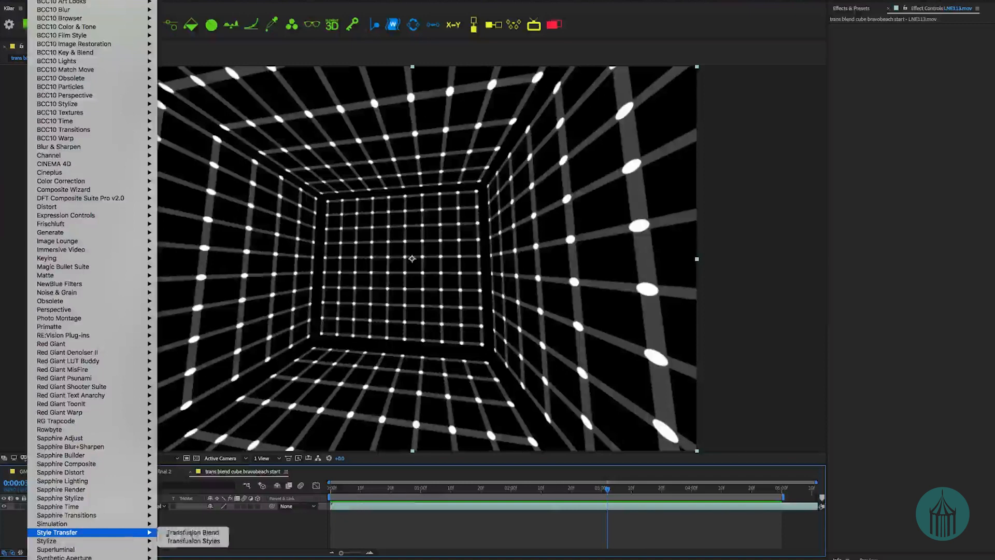
click(197, 532)
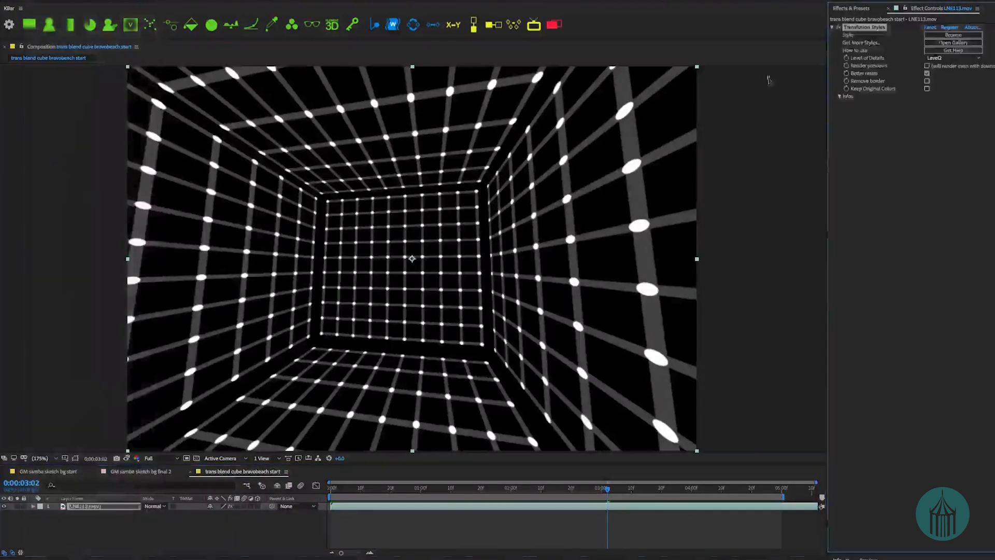
- Load the Spirals.trx style file into the grid cube clip's Transfusion Styles effect
click(958, 38)
click(409, 329)
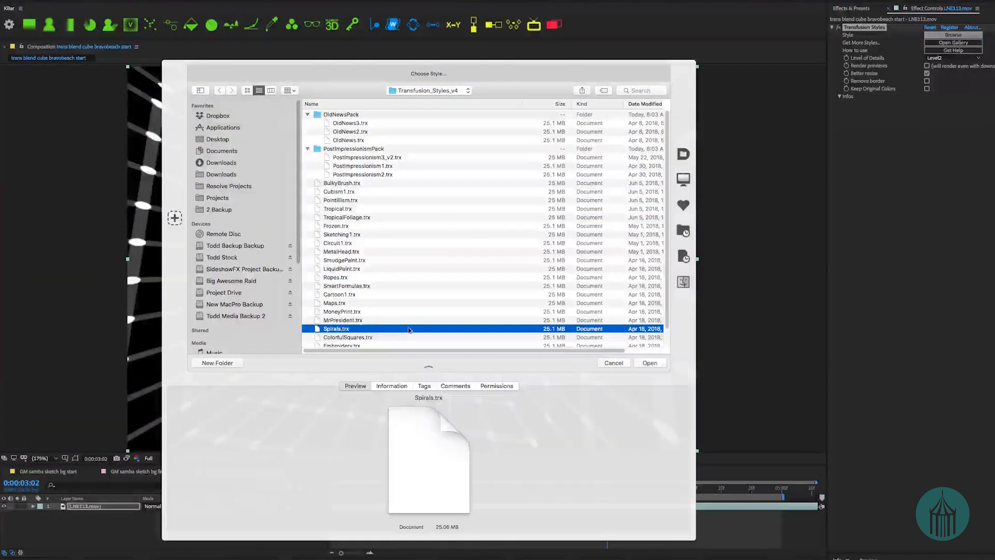
double_click(370, 329)
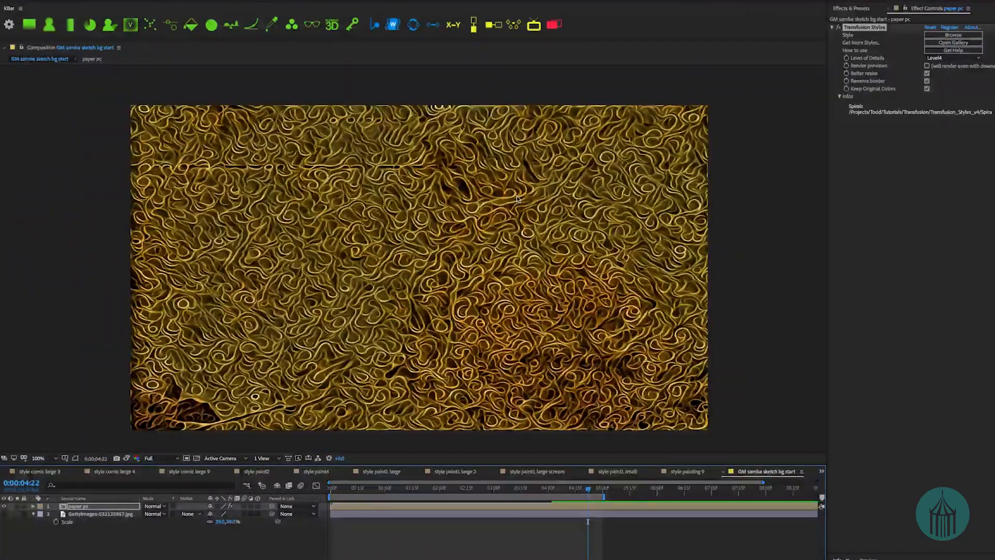
- Open the style file browser for the paper pc layer's Transfusion Styles effect
click(953, 34)
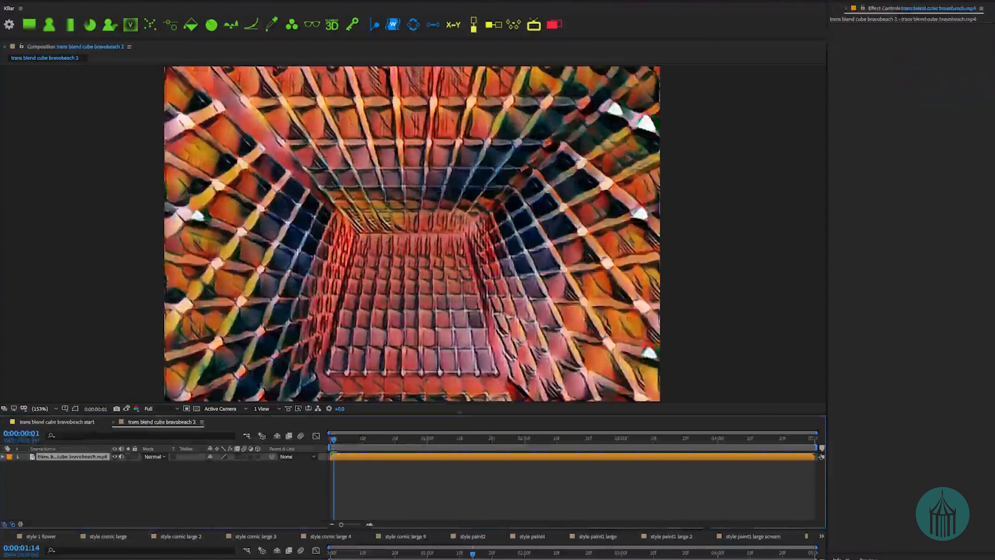
- Play back the bravobeach and cartoon1 versions of the grid cube and the unstylized mograph1 cube animation
key(space)
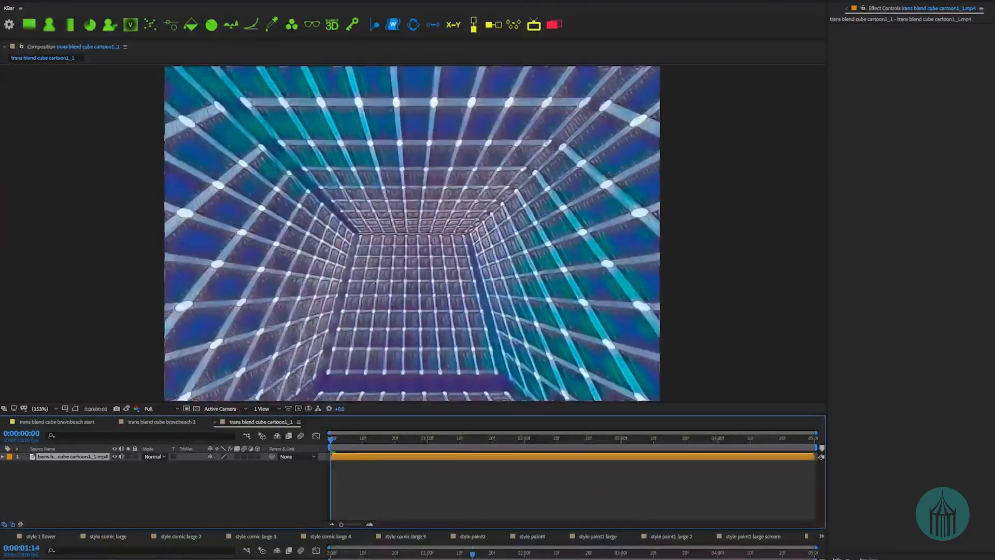
key(space)
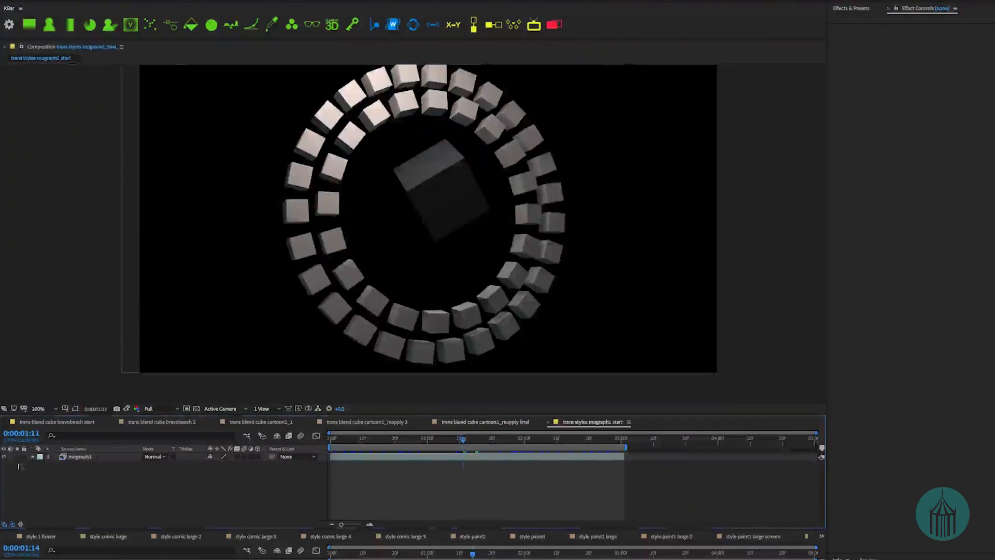
key(space)
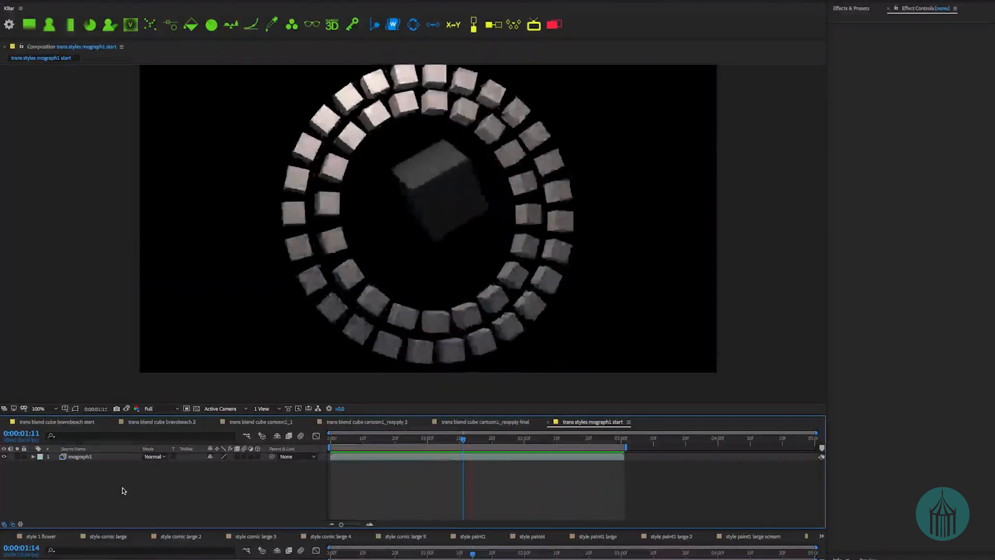
- Apply Transfusion Styles to the mograph1 layer and load the Cartoon1.trx style file
key(space)
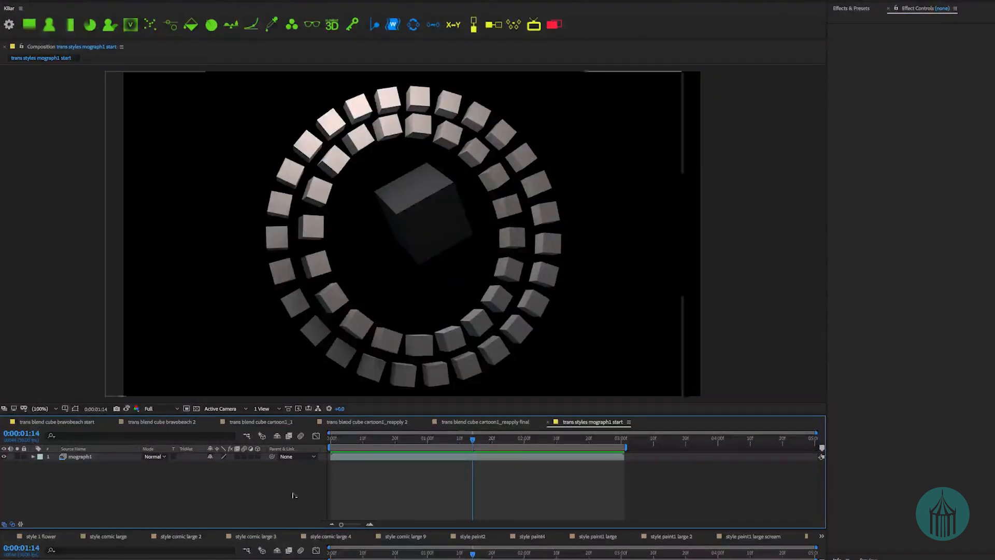
click(83, 457)
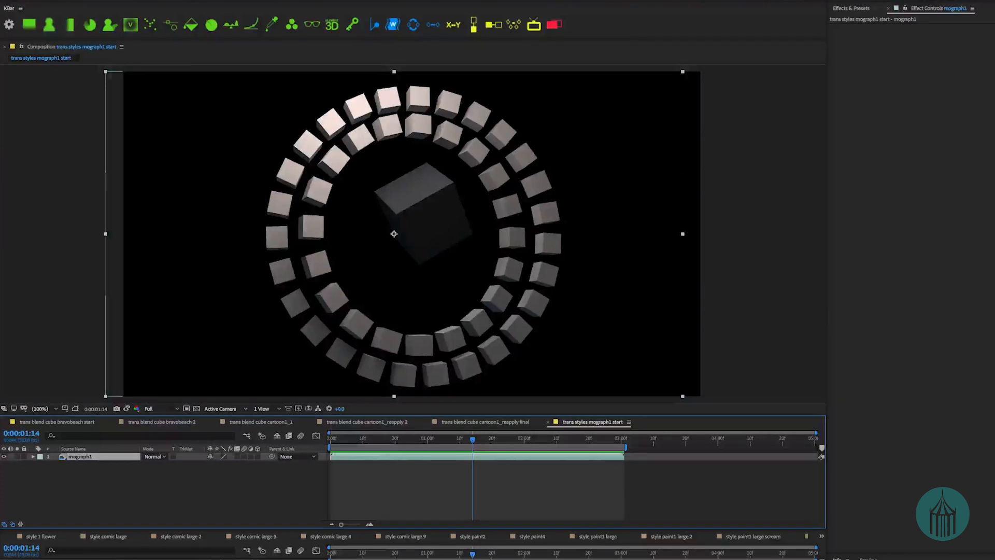
click(13, 0)
mouse_move(39, 0)
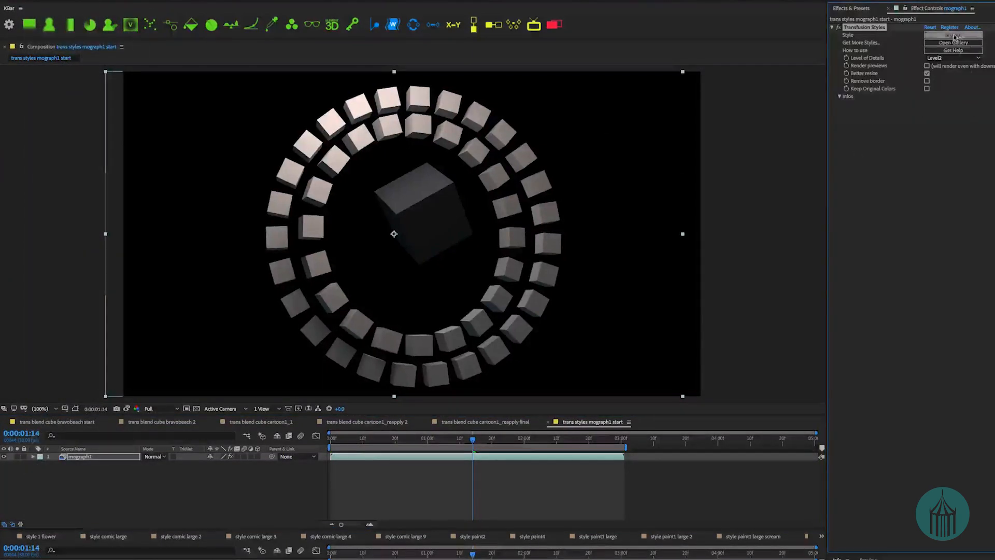
click(954, 35)
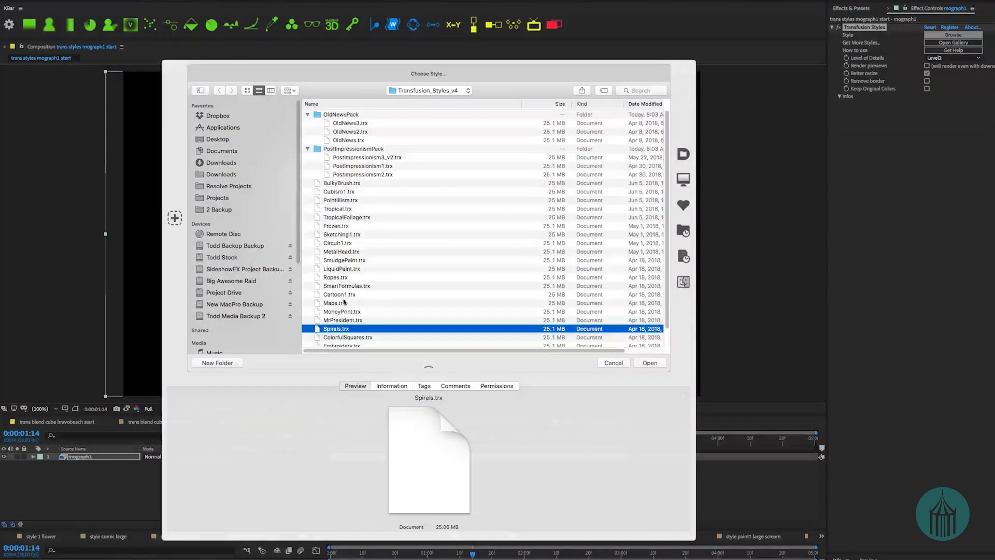
double_click(339, 294)
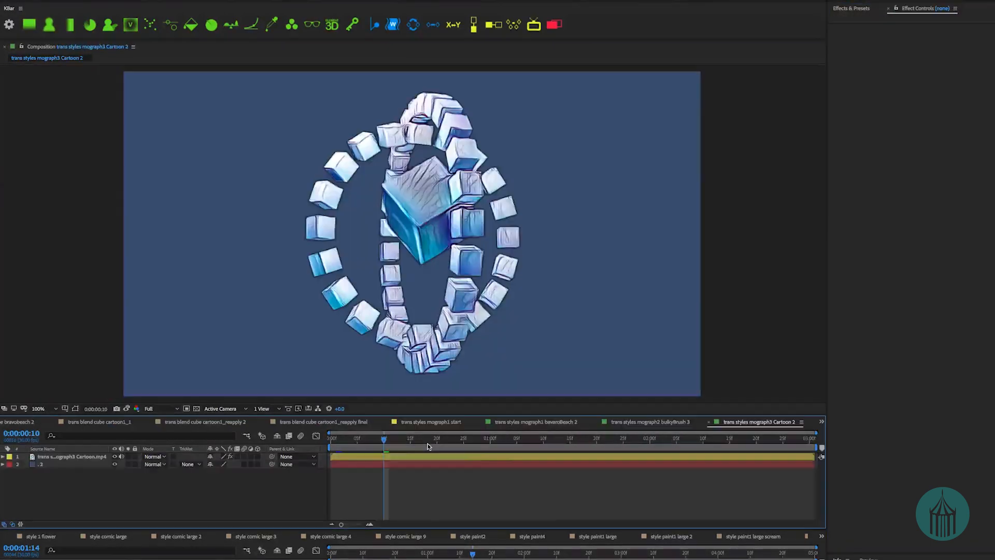
- Play back the mograph3 Cartoon 2 composition and the GM samba start clip, and set the samba clip's time to 0:00:03:08
key(space)
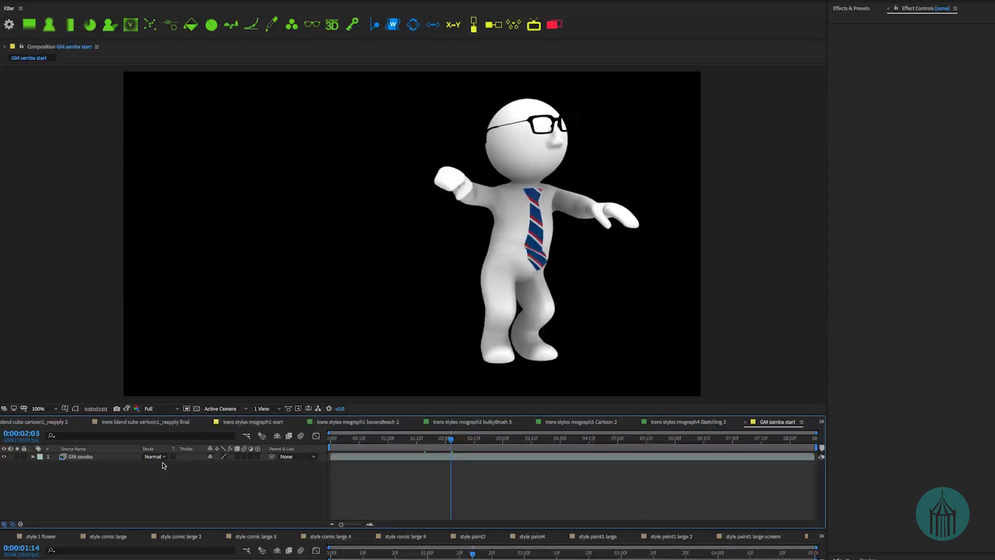
key(space)
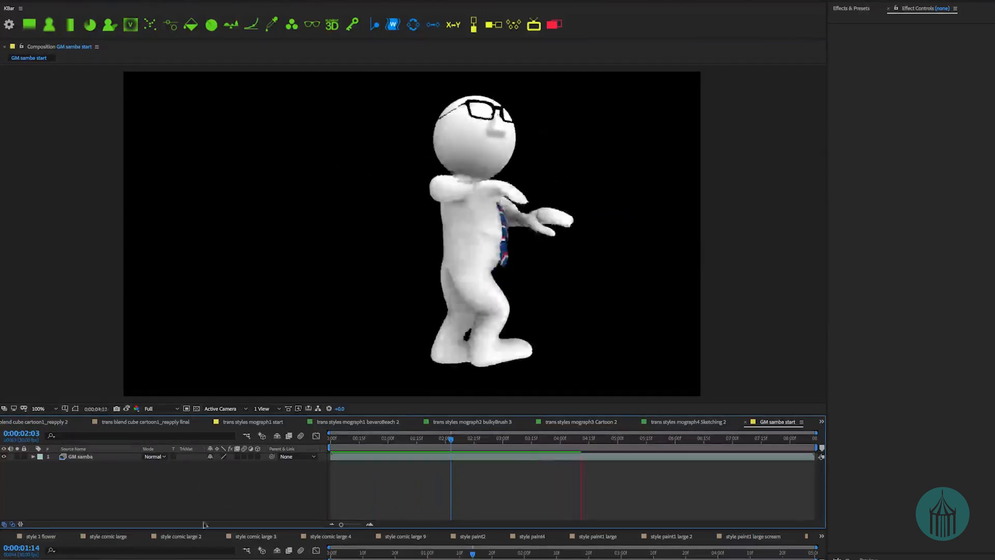
key(space)
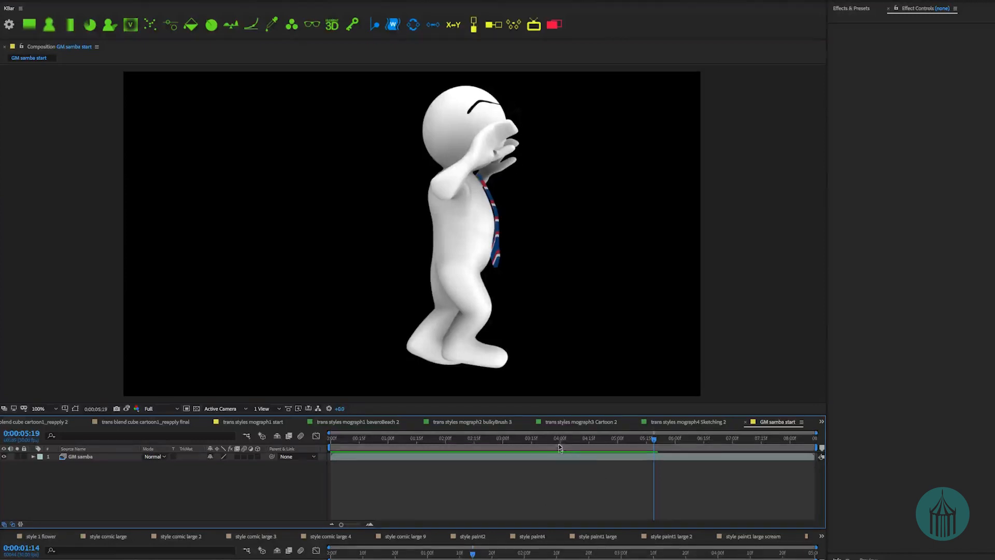
drag(559, 446, 518, 439)
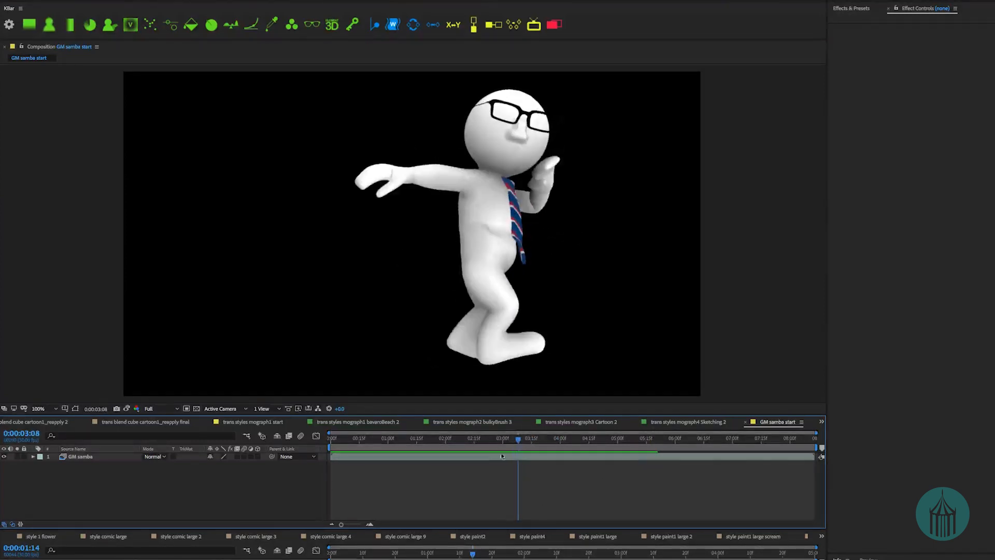
- Apply Transfusion Styles to the GM samba layer and load the Cartoon1.trx style file
click(91, 458)
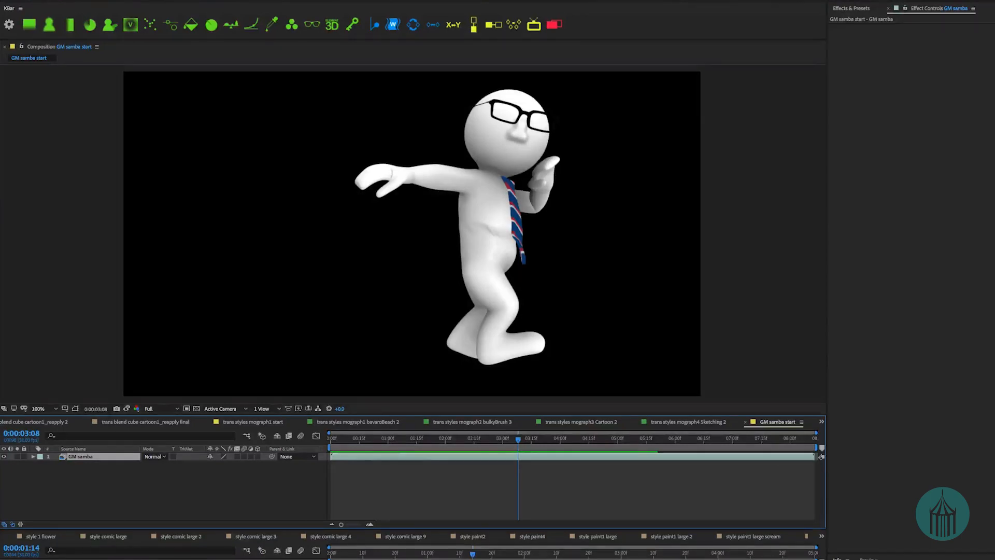
click(39, 0)
click(39, 0)
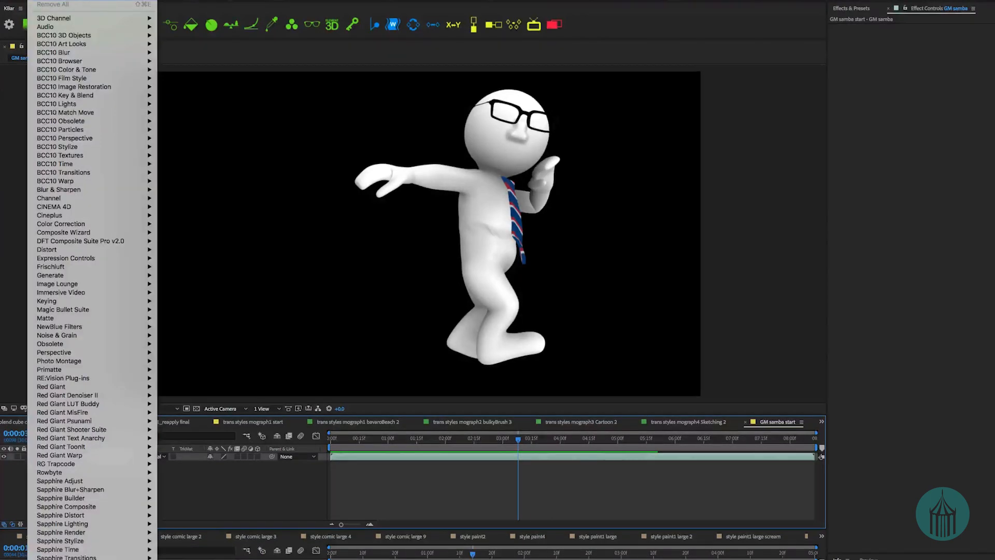
click(52, 0)
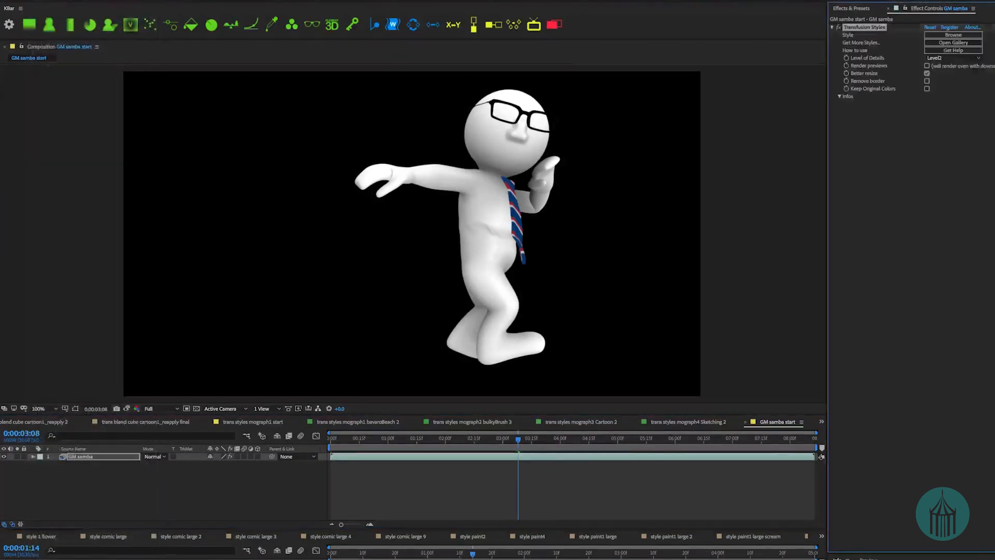
click(953, 34)
click(344, 294)
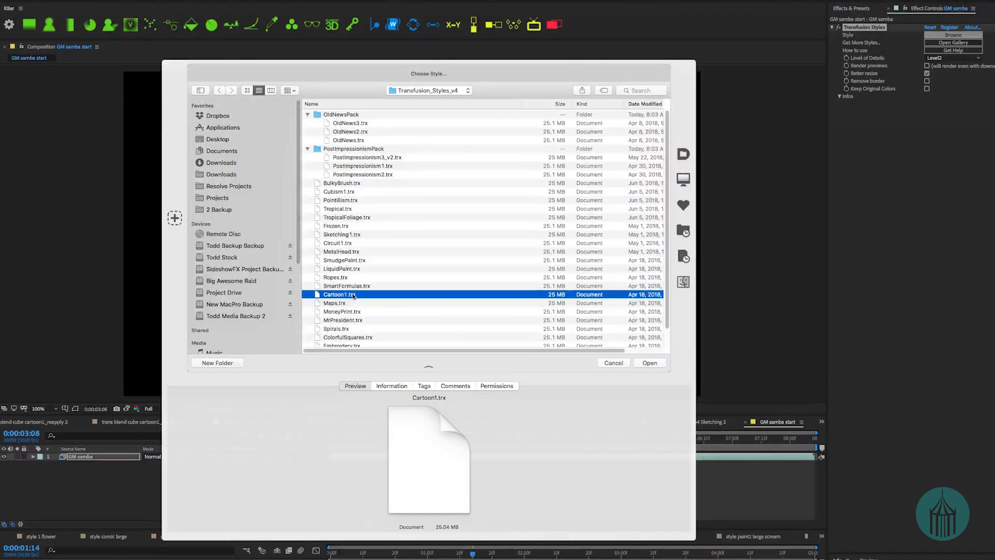
double_click(348, 295)
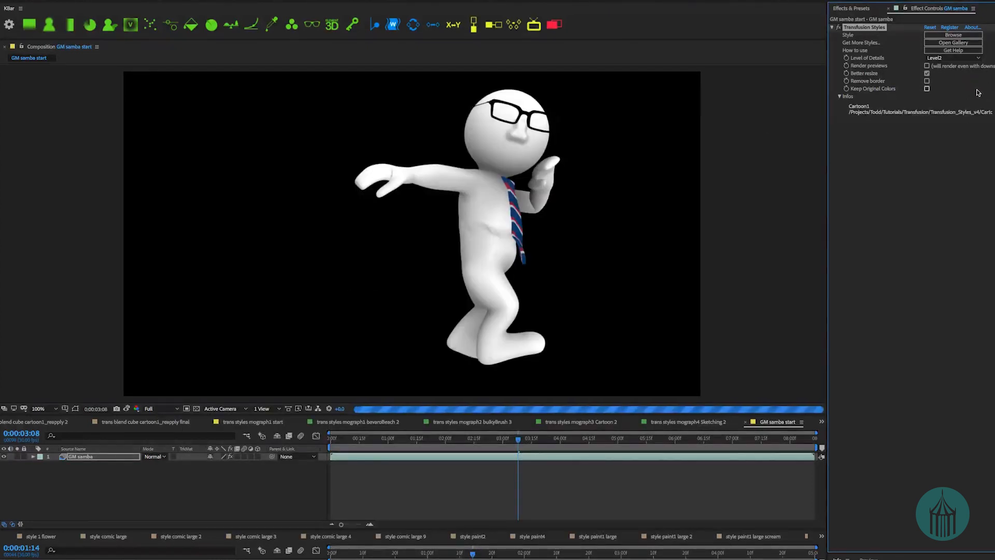
- Enable Keep Original Colors and set Level of Details to Level4 for the GM samba layer's Transfusion Styles effect
click(927, 88)
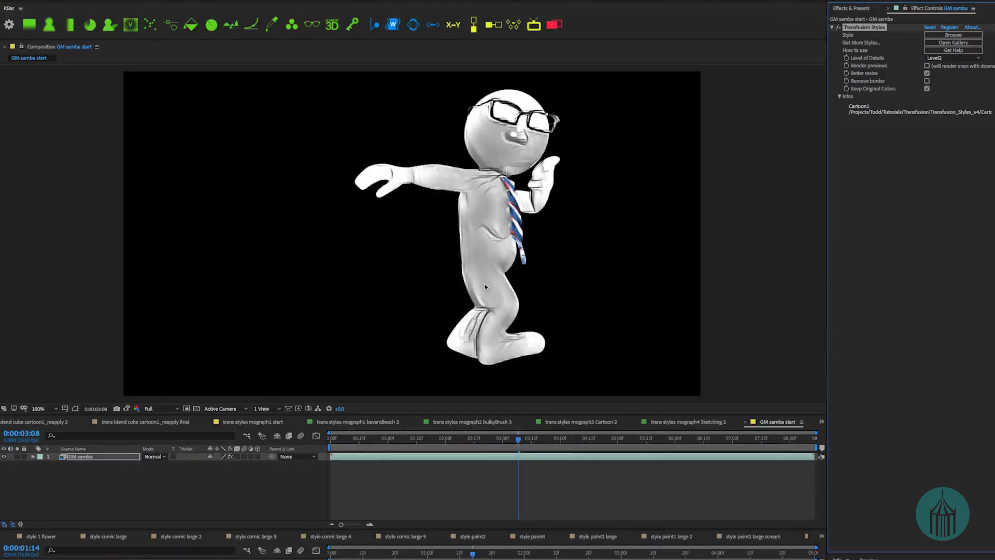
click(938, 59)
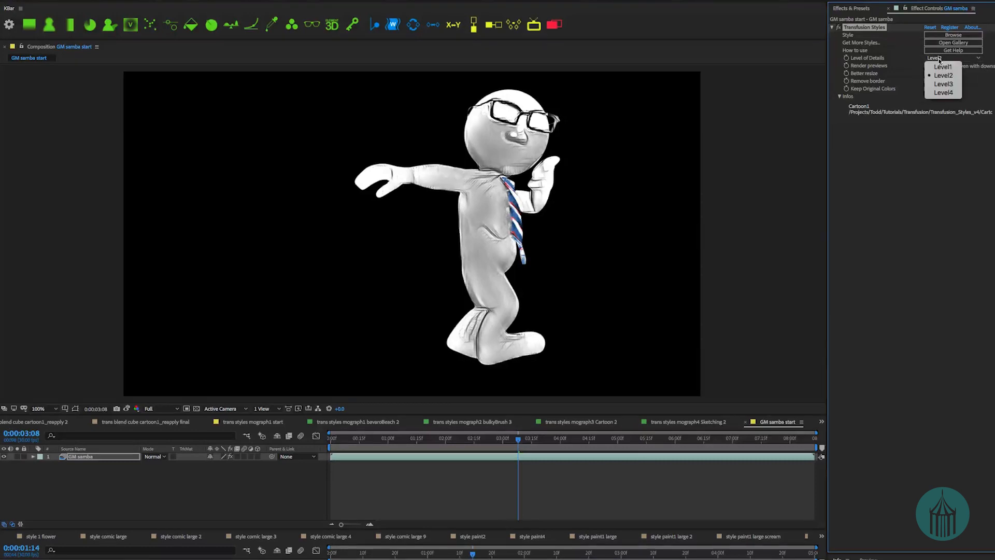
click(944, 89)
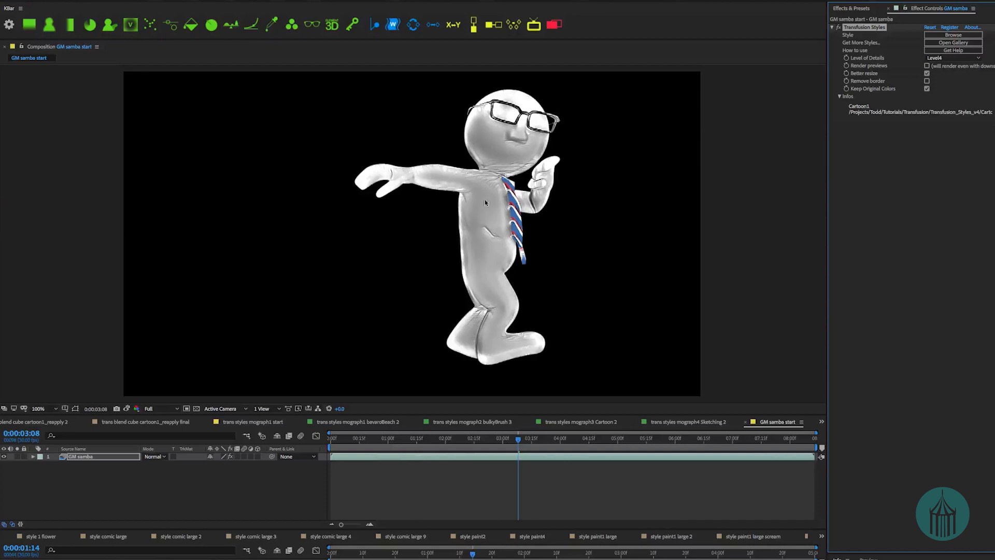
- Load the Sketching1.trx style into the GM samba layer's effect and set its Level of Details to Level2
click(953, 35)
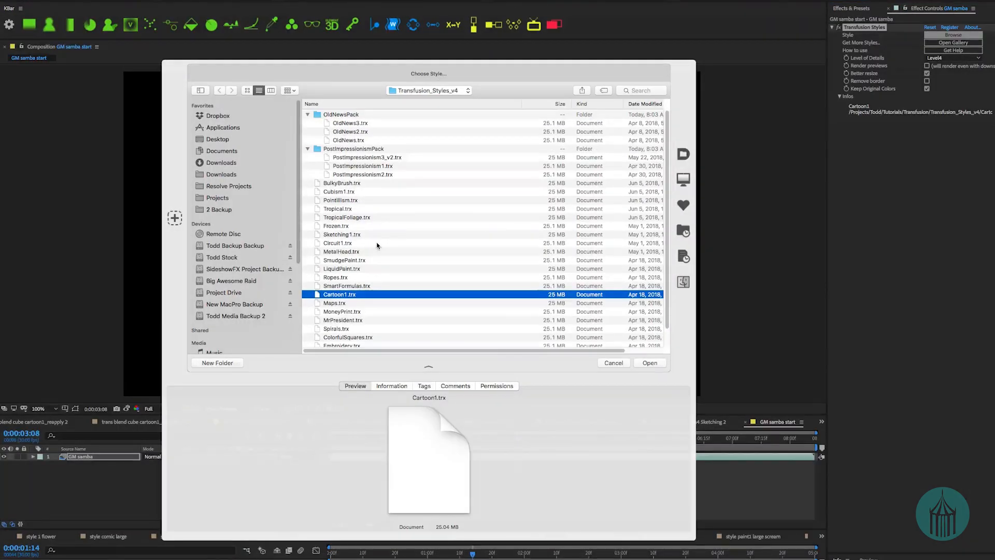
double_click(353, 235)
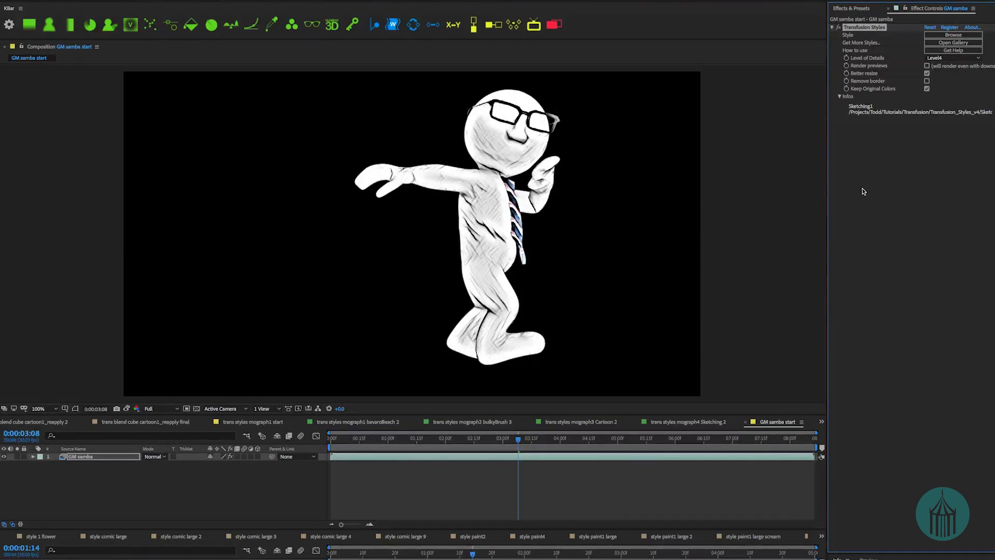
click(953, 57)
click(943, 73)
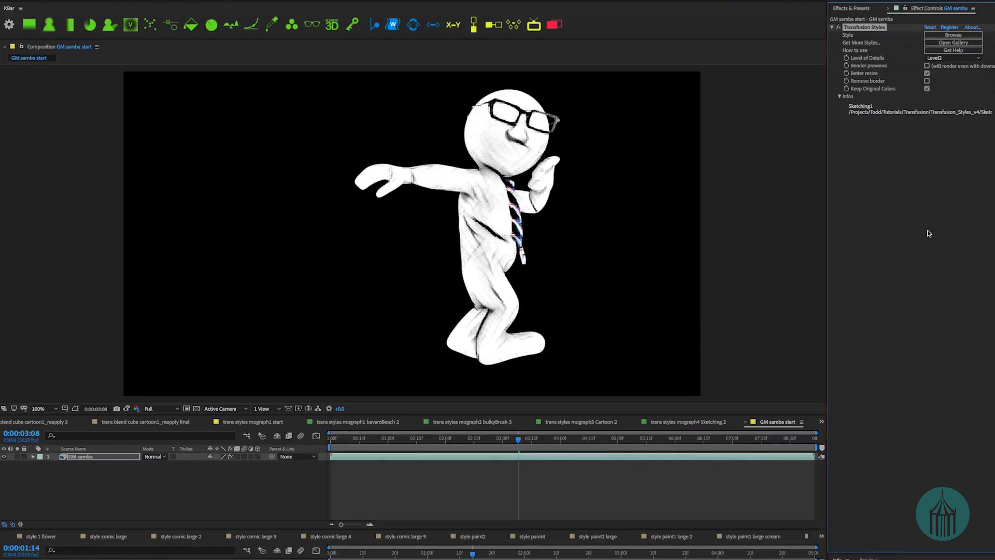
click(134, 498)
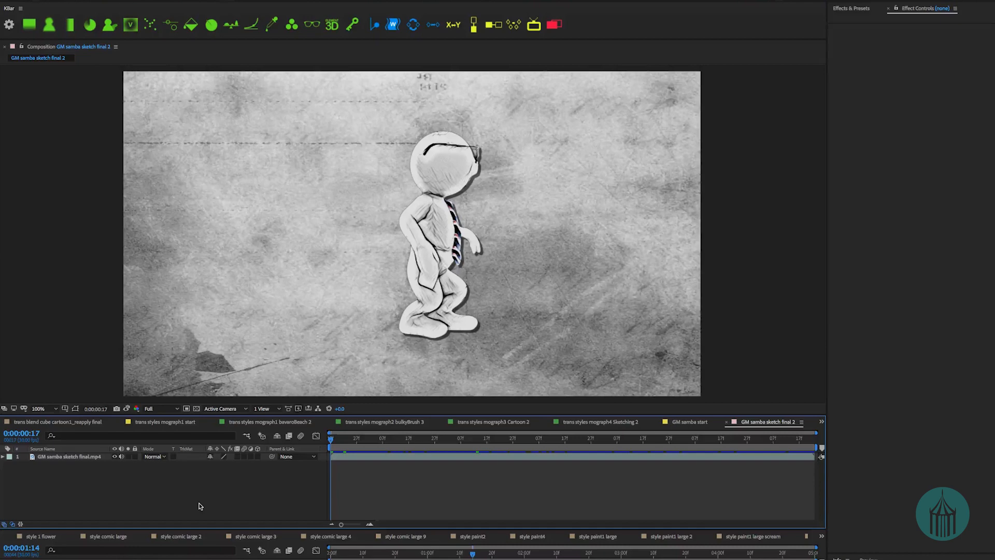
- Play back the GM samba sketch final 2 composition and the spinning bottle in trans blend coke paint start
key(space)
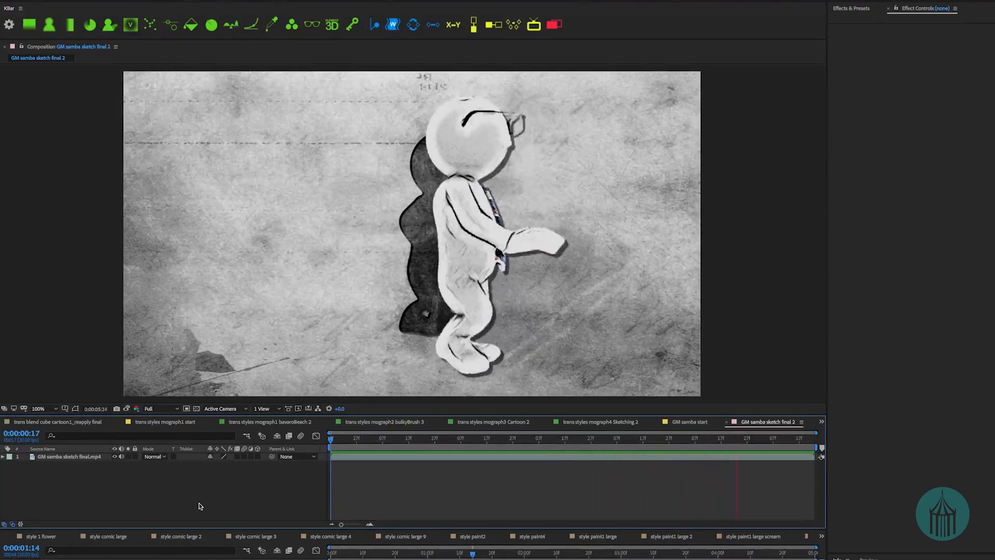
key(space)
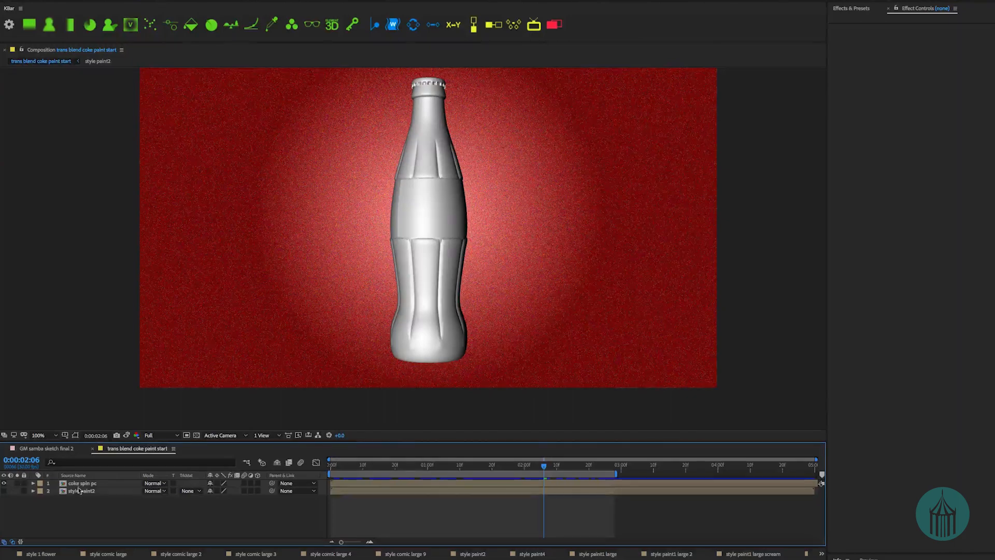
key(space)
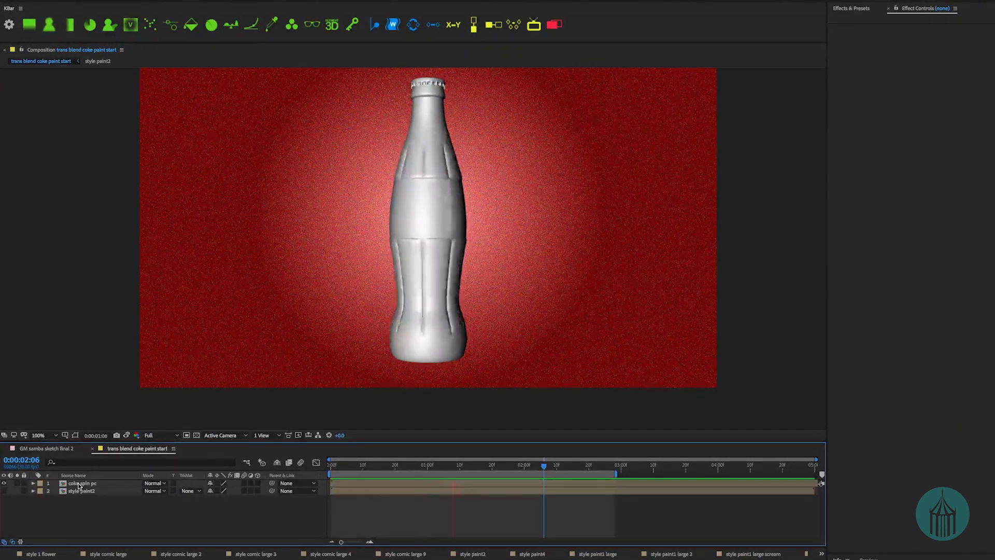
- Turn off the BCC RGB Pixel Noise effect on Deep Red Solid 2 inside the coke spin pc precomp, and close the precomp
double_click(79, 483)
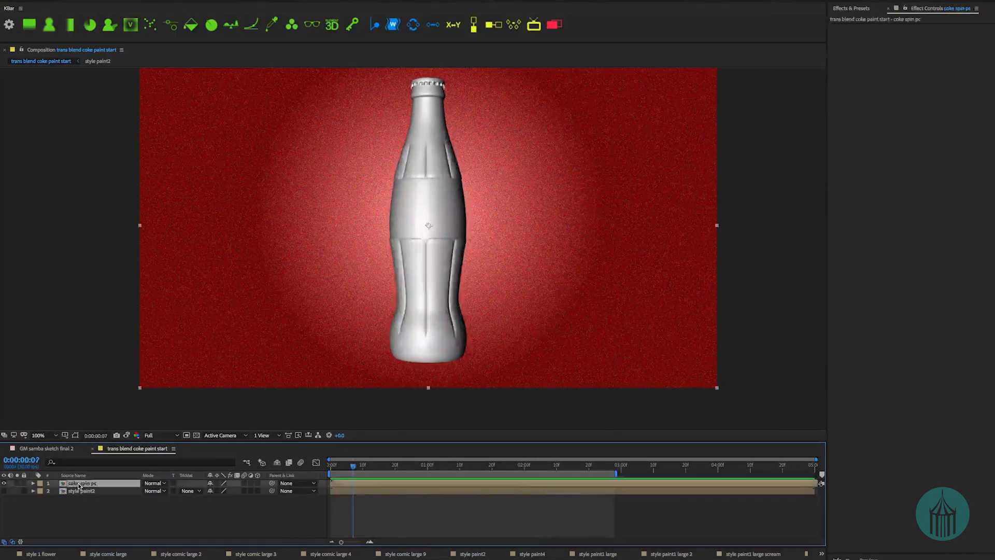
click(73, 498)
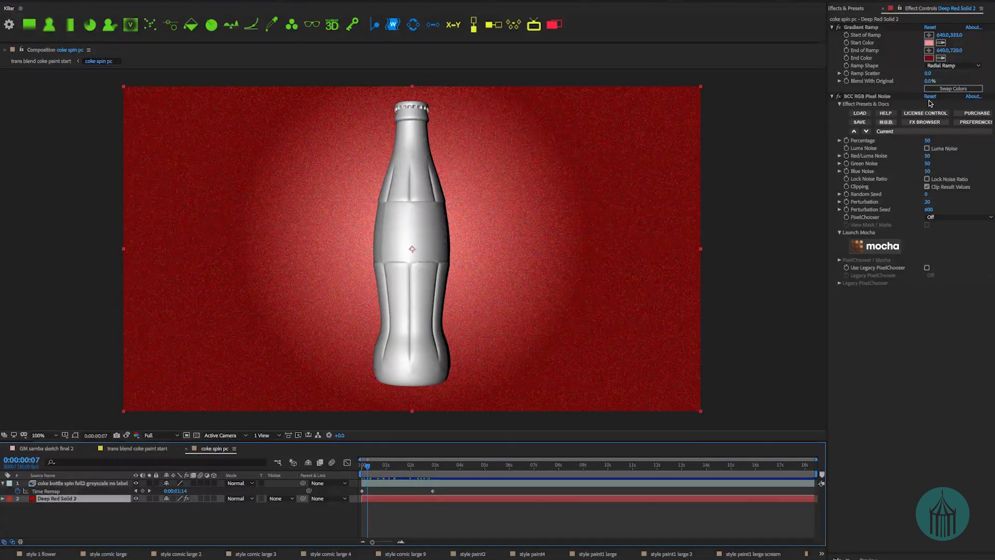
click(840, 98)
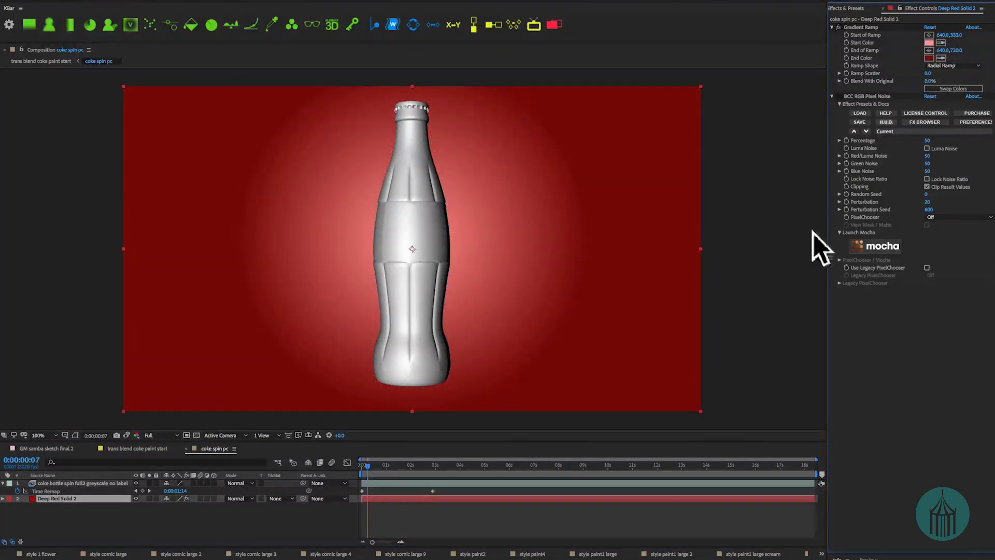
click(177, 535)
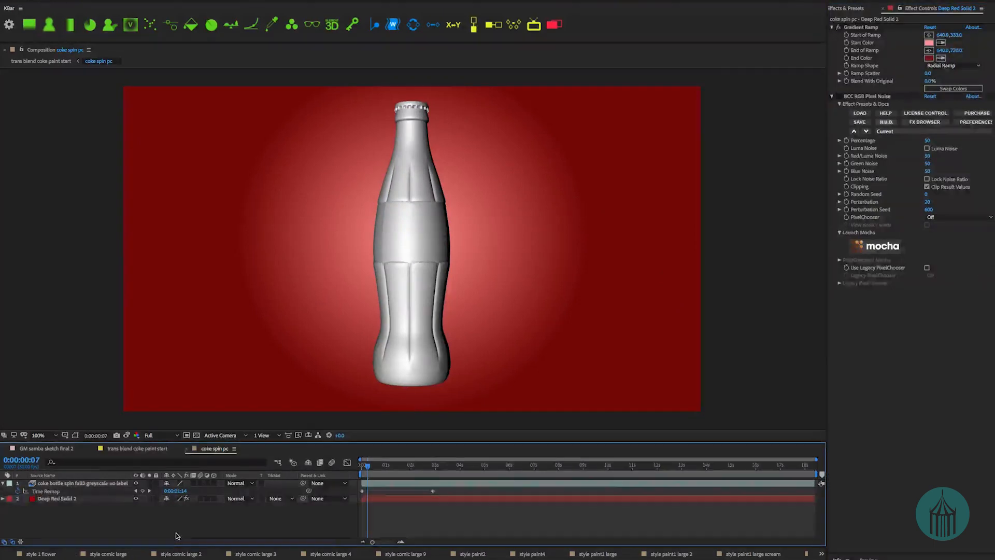
key(ctrl+w)
- Apply the Transfusion Blend effect from the Style Transfer category to the coke spin pc layer
click(40, 0)
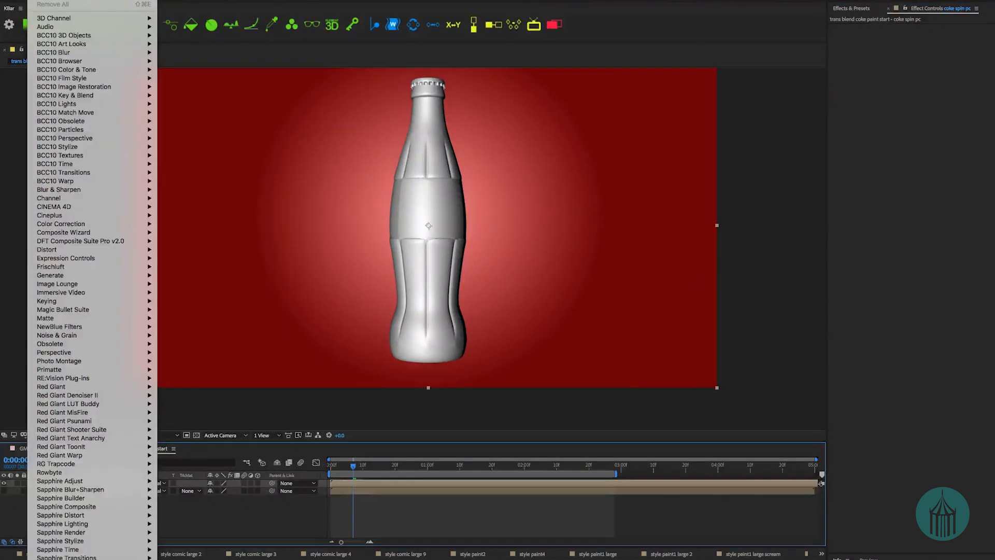
scroll(142, 467, down, 5)
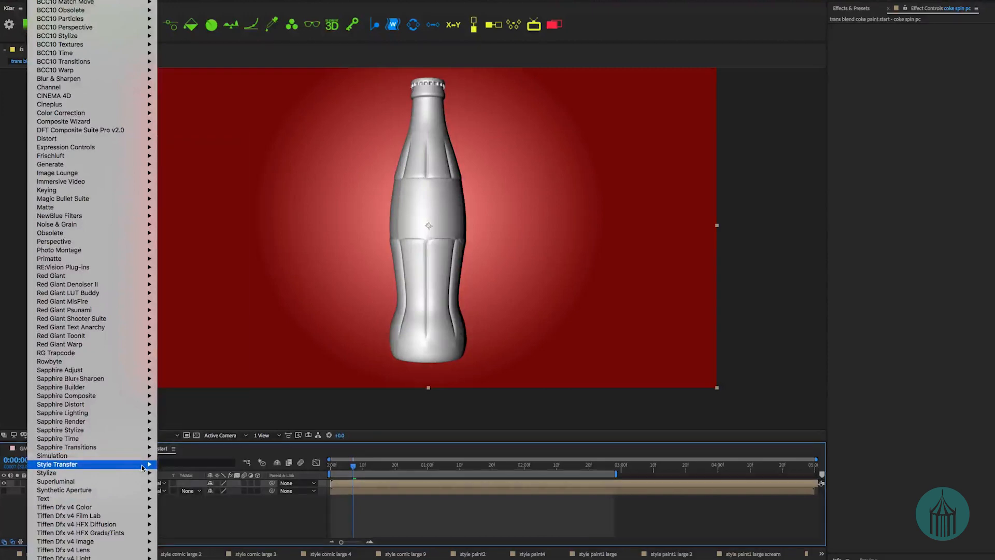
mouse_move(142, 467)
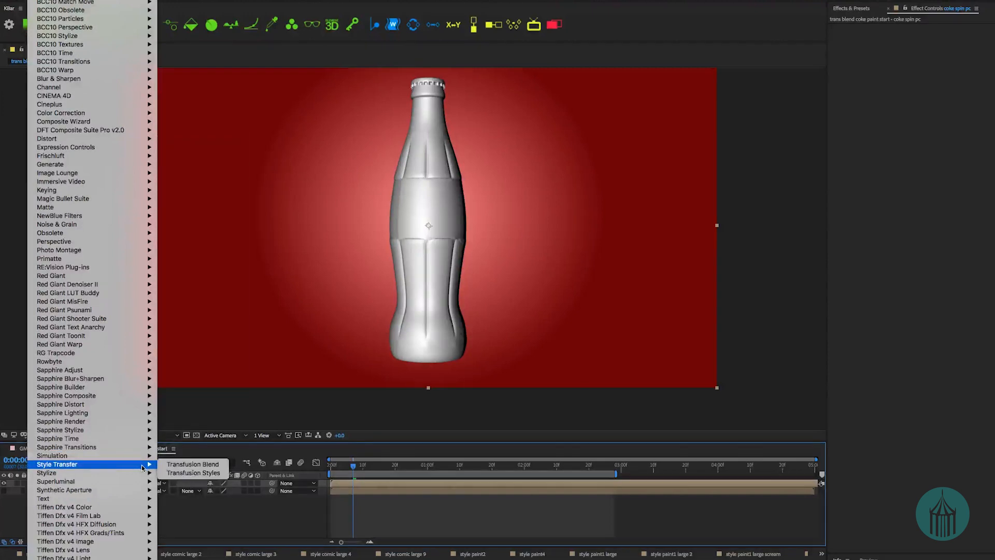
click(182, 465)
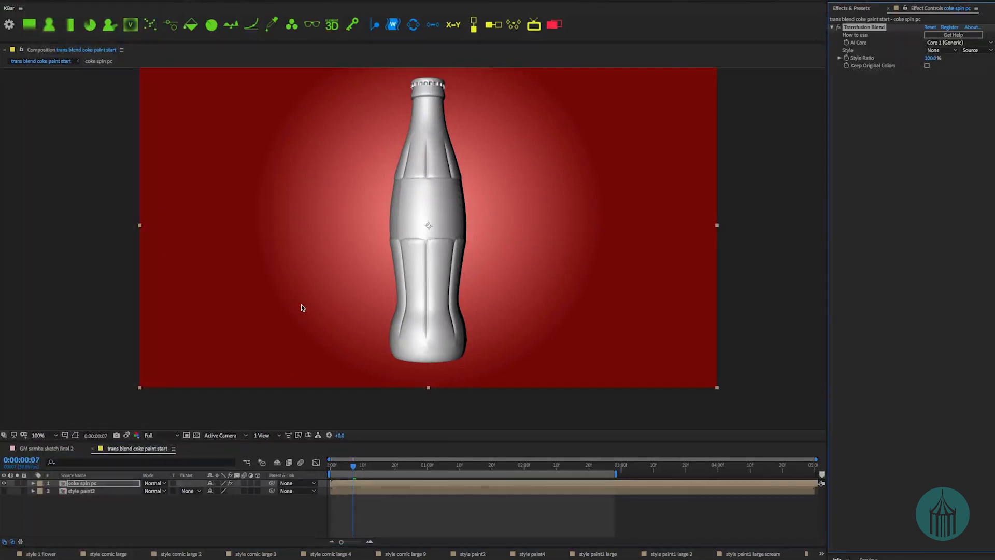
- Browse the available style compositions, from style 1 flower and style 1 blocks through the comic and paint styles to style paint1 large scream
scroll(301, 307, up, 1)
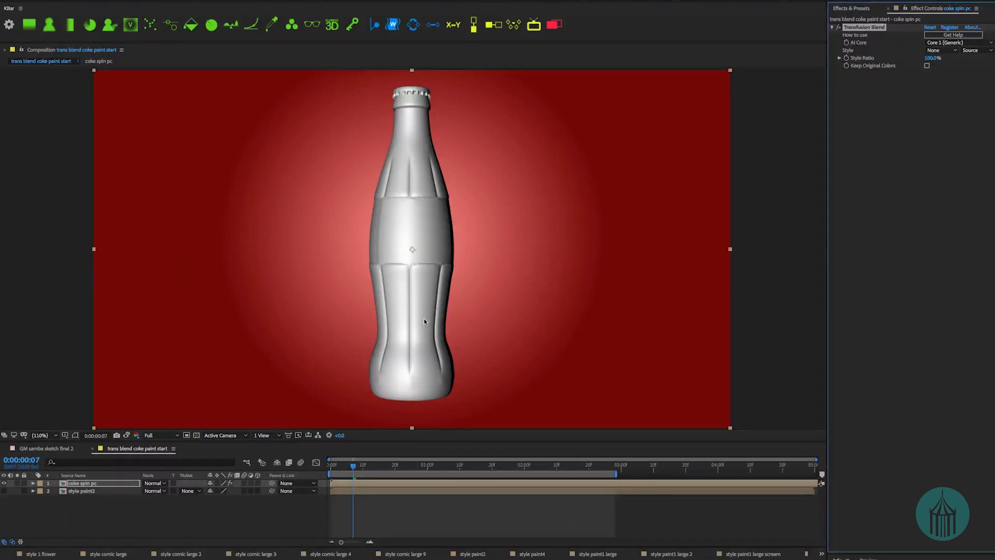
click(40, 554)
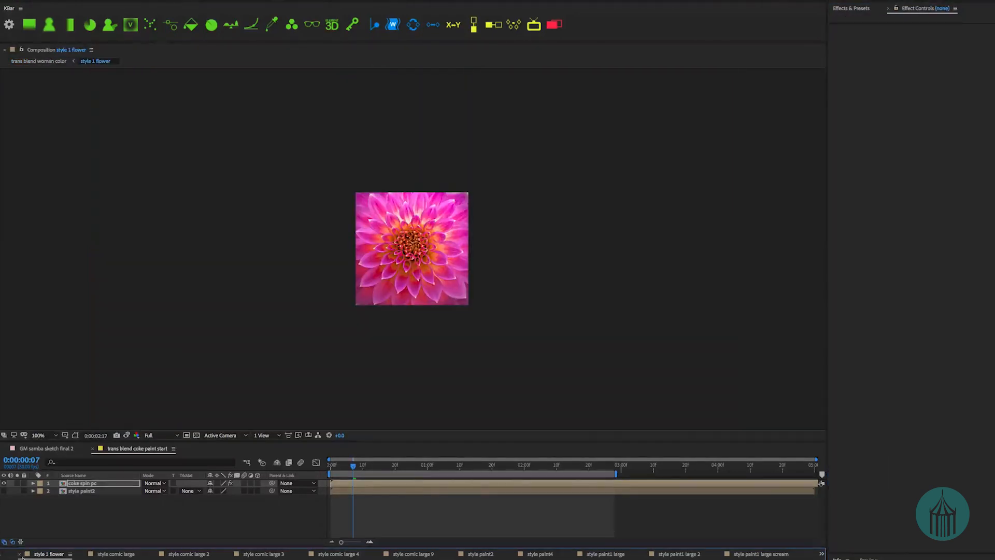
scroll(45, 553, up, 1)
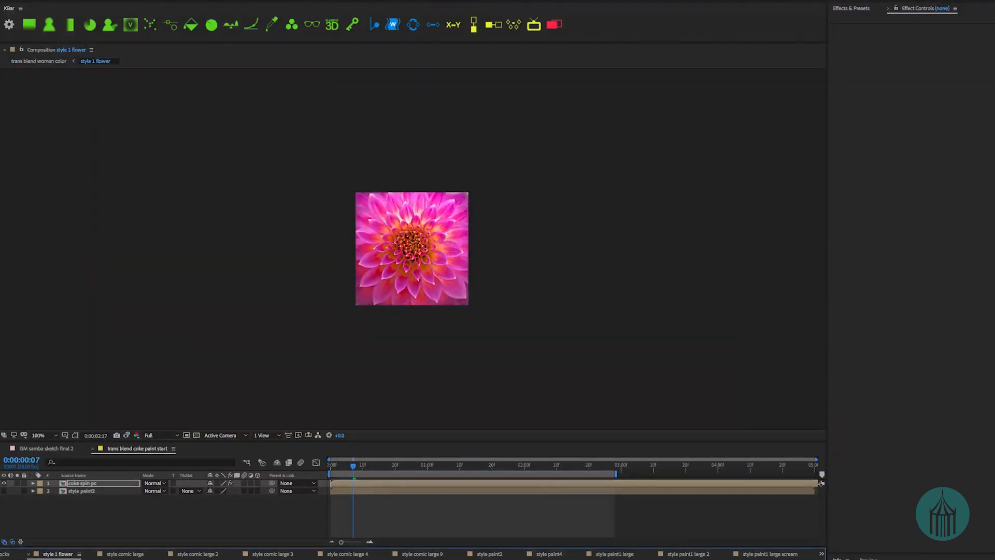
click(10, 556)
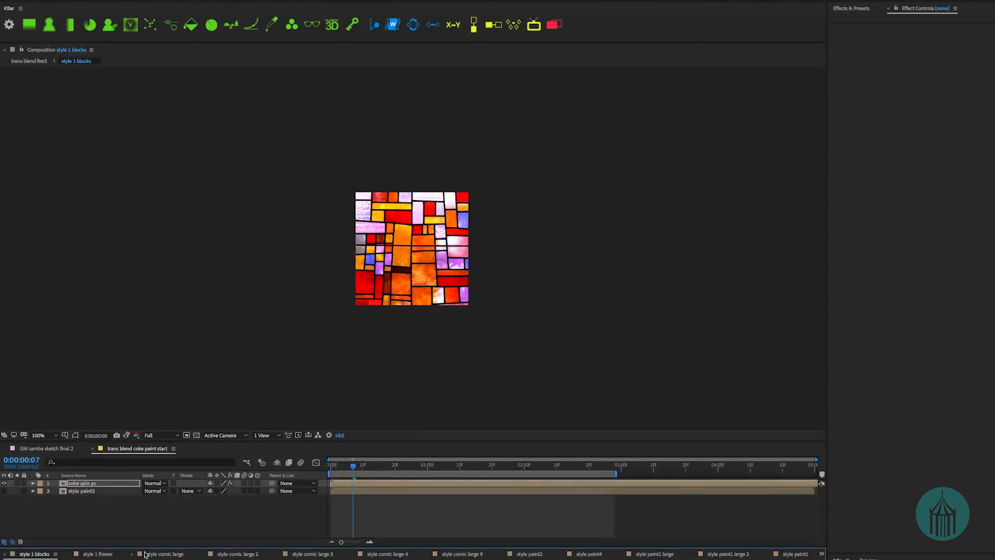
click(176, 555)
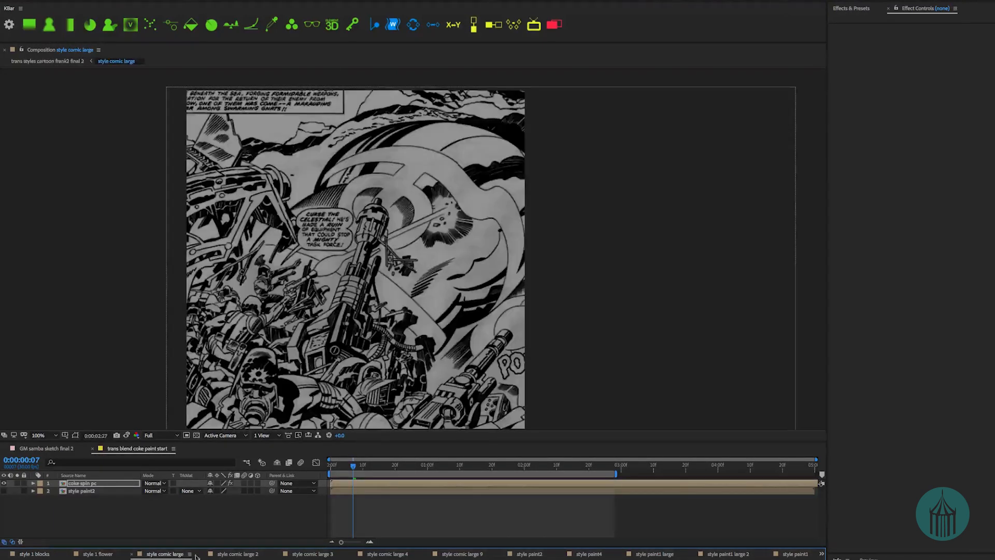
click(247, 554)
click(311, 554)
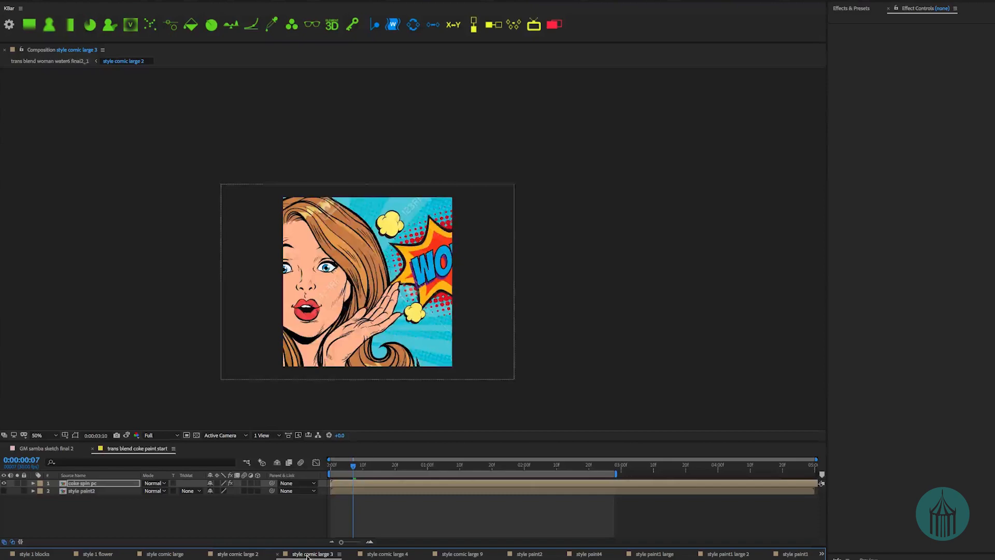
click(388, 554)
click(466, 554)
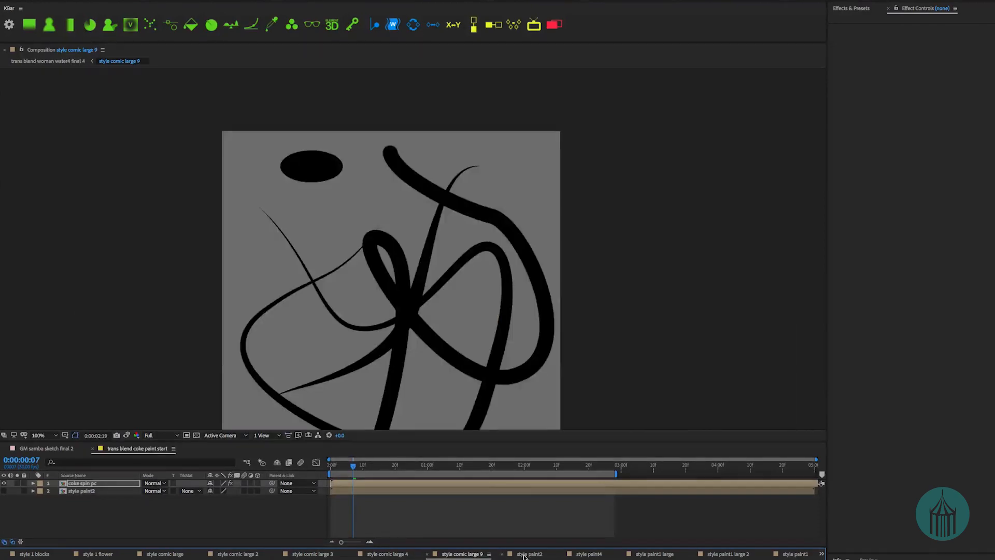
click(530, 554)
click(588, 554)
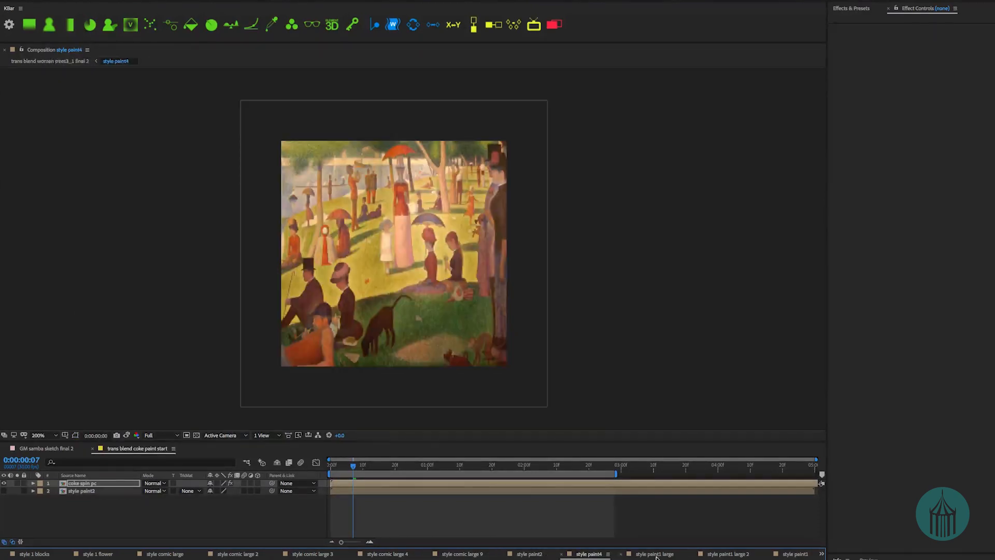
click(657, 554)
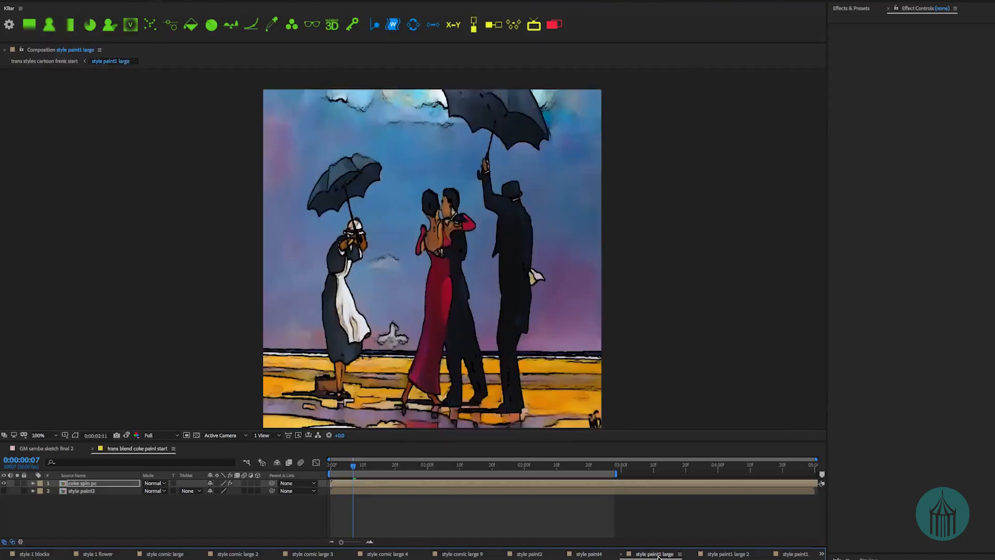
click(719, 555)
click(792, 554)
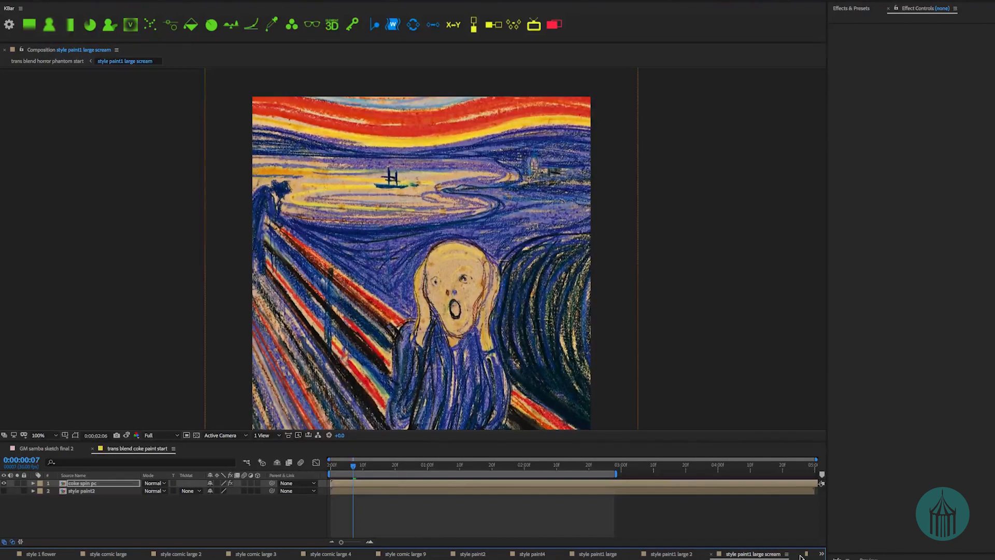
- Add the style 1 blocks composition as the lowest layer of trans blend coke paint start and hide it
click(43, 555)
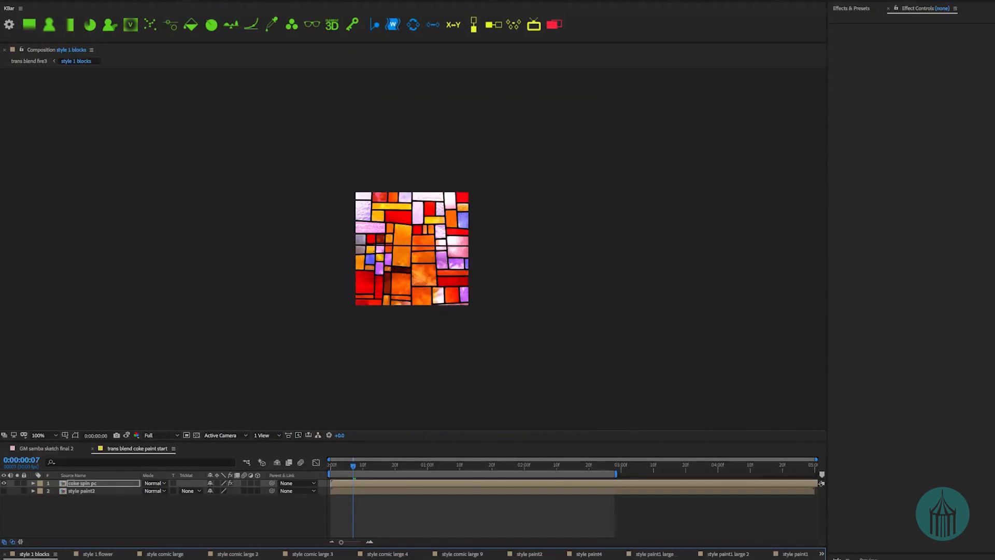
drag(34, 554, 75, 521)
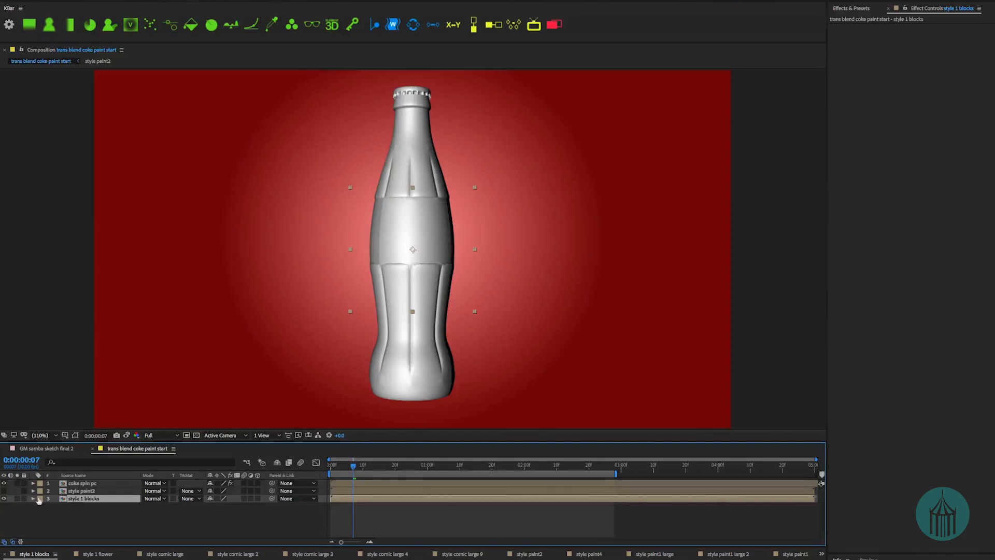
drag(13, 475, 124, 475)
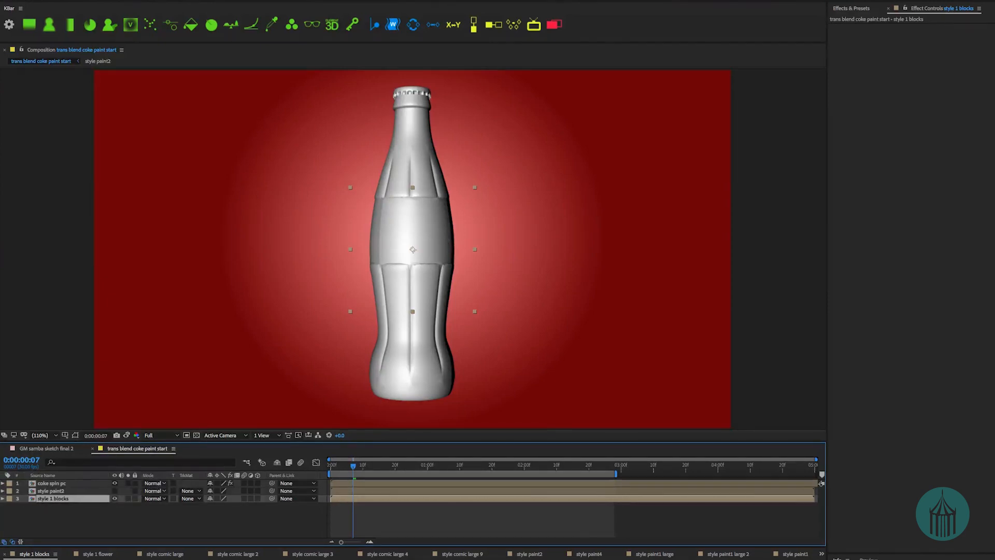
click(115, 499)
click(56, 484)
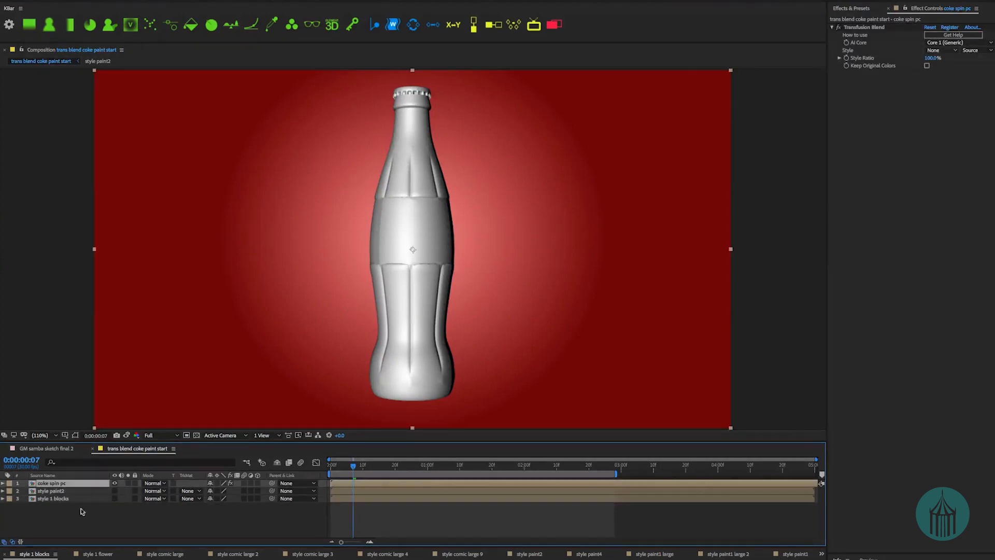
- Show and solo the style 1 blocks layer and scale it to 164%
click(66, 500)
click(114, 499)
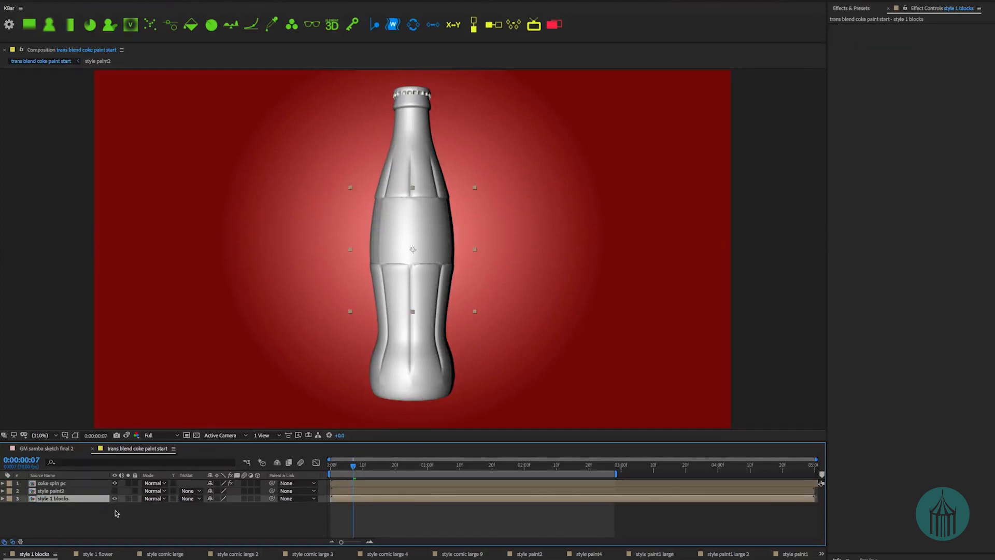
click(129, 499)
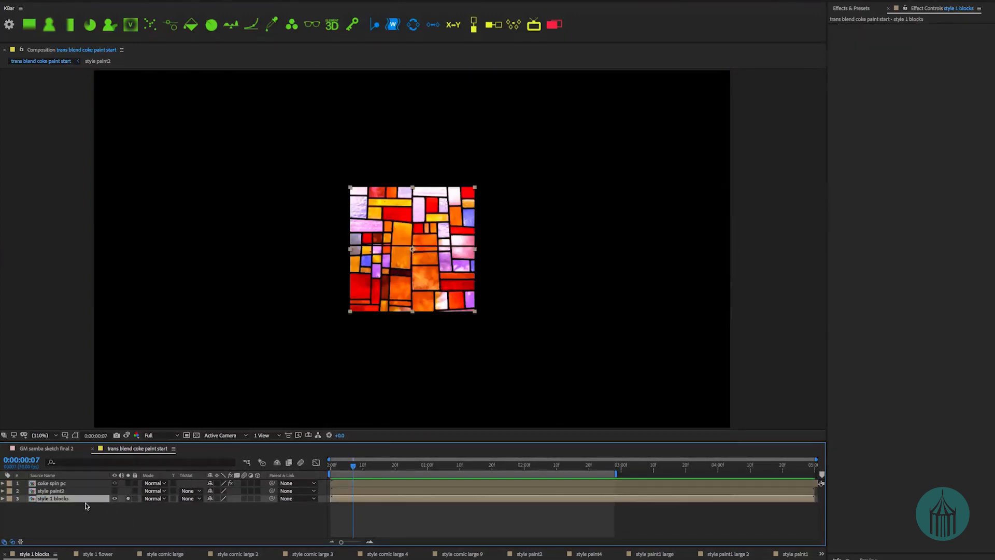
key(s)
mouse_move(224, 506)
mouse_down()
mouse_move(331, 494)
mouse_move(178, 518)
mouse_move(228, 517)
mouse_move(218, 518)
mouse_up()
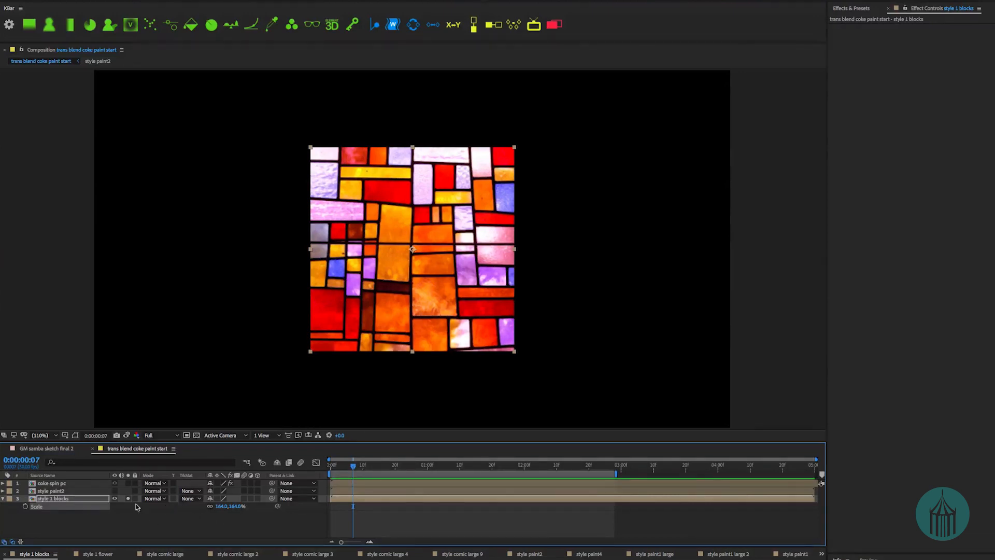
- Check the width and height of the style 1 blocks precomp in its composition settings, leaving them as they are
click(62, 498)
double_click(61, 498)
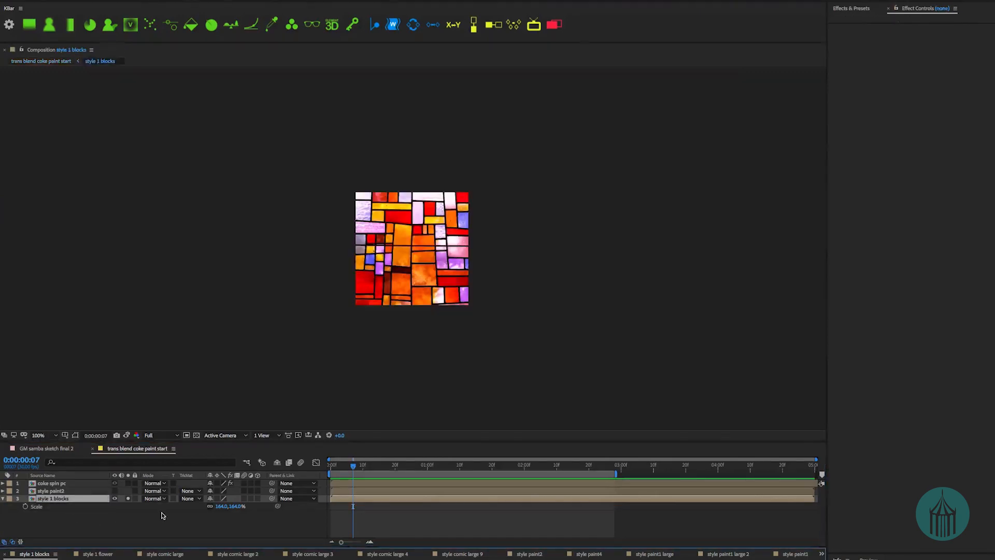
key(ctrl+k)
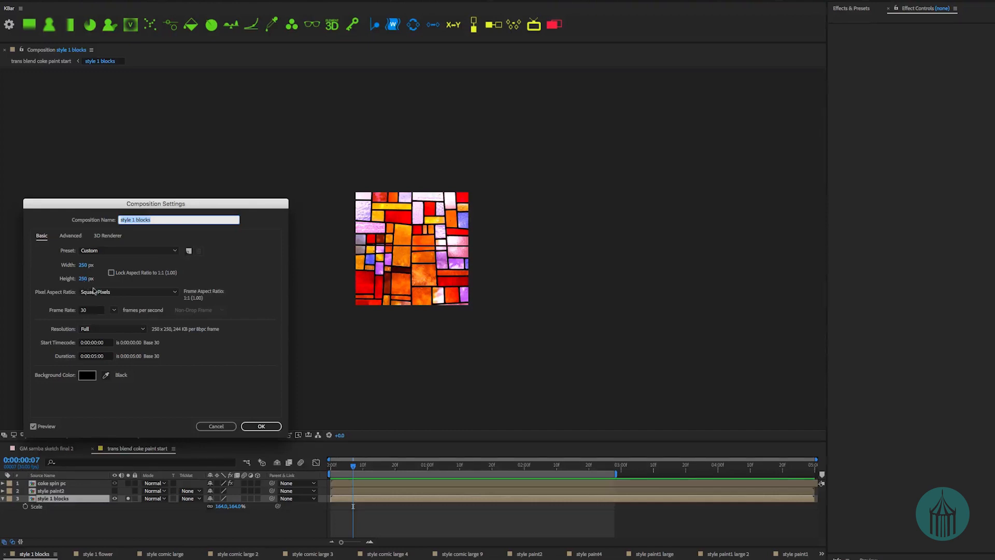
click(211, 426)
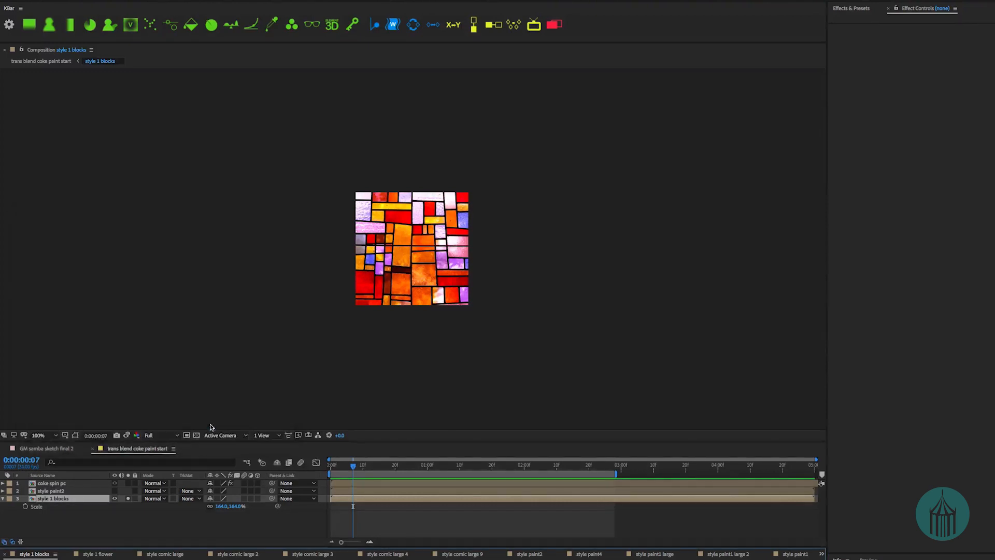
click(116, 522)
- Unsolo and hide the style 1 blocks layer, and choose it as the Transfusion Blend style on coke spin pc
click(54, 500)
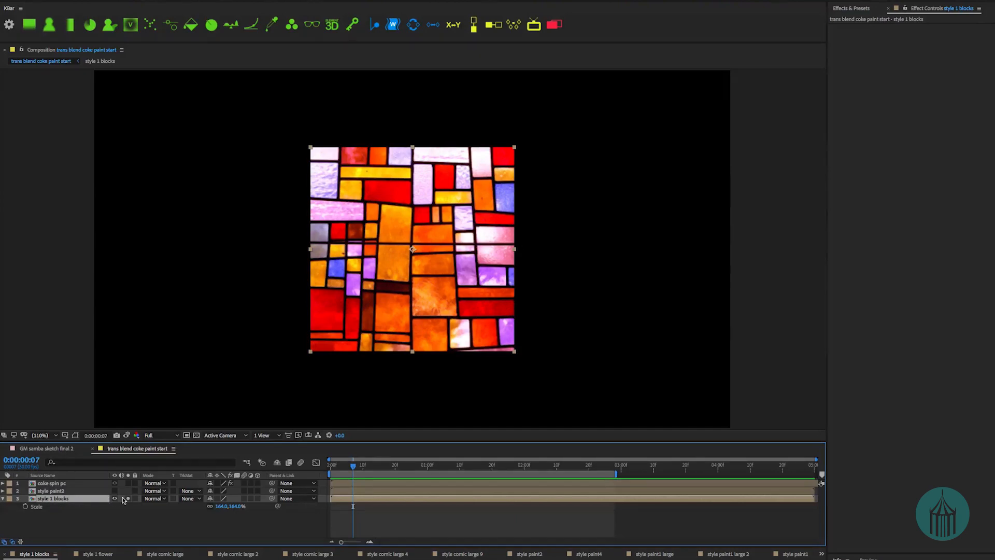
click(128, 498)
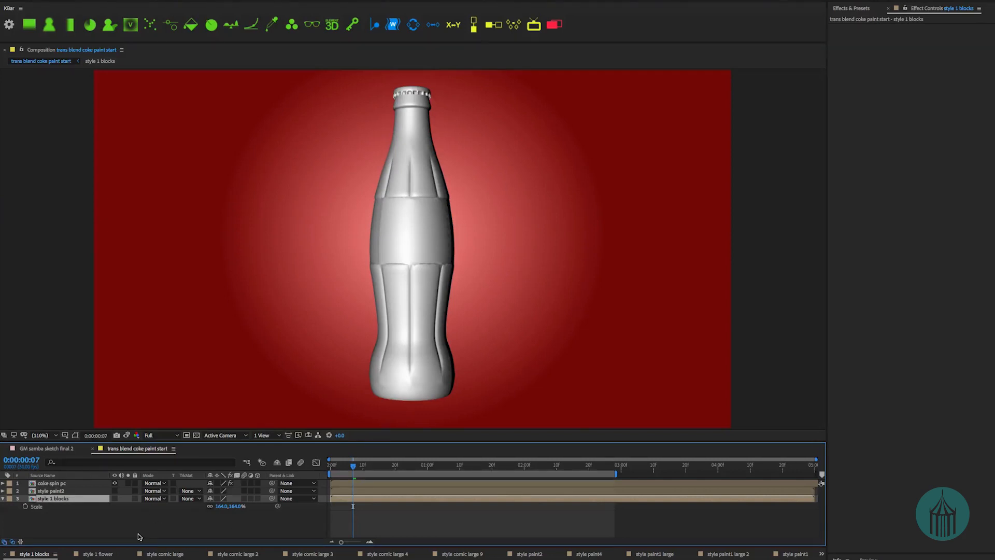
click(63, 483)
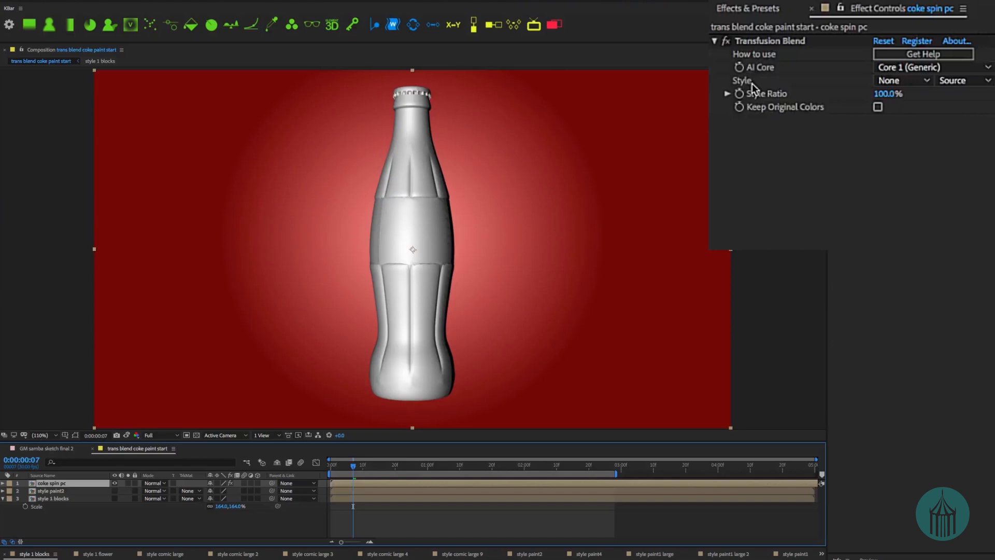
click(917, 81)
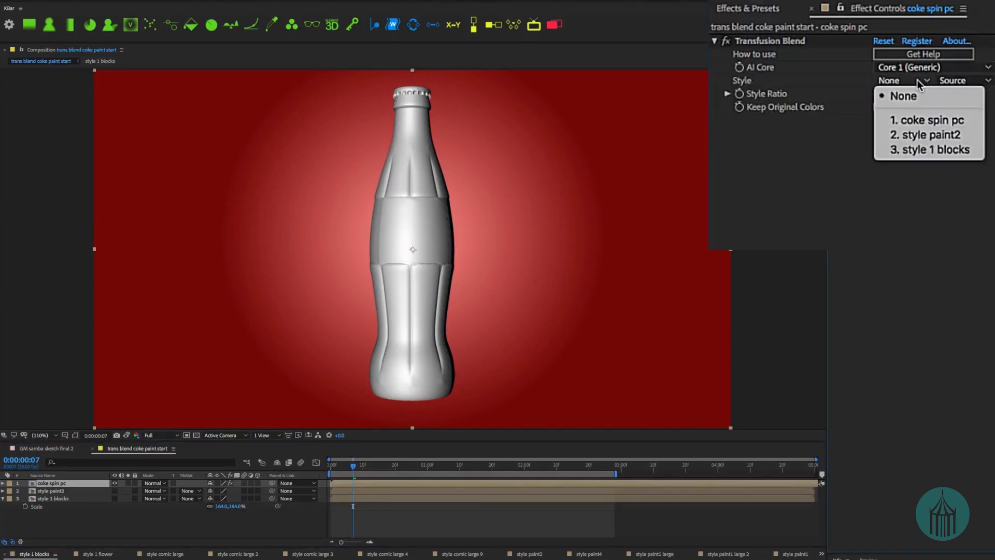
click(921, 150)
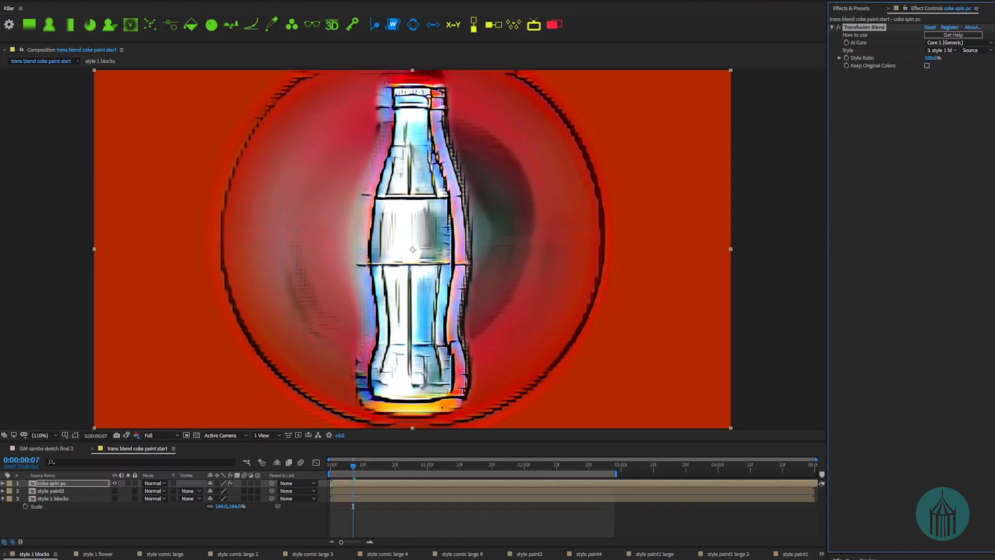
- Examine the stained-glass image in the style 1 blocks precomp up close and compare it with the stylized bottle
double_click(57, 498)
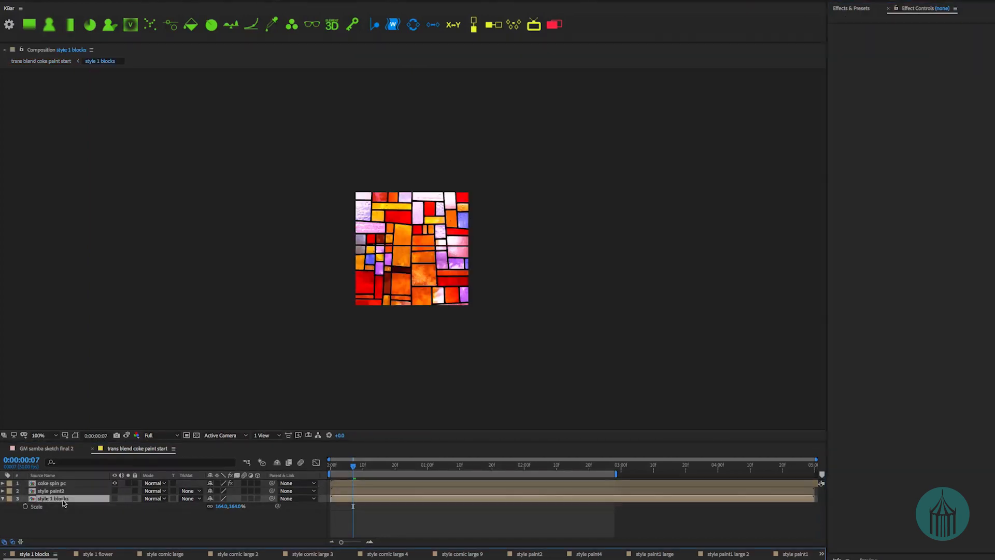
scroll(406, 237, up, 2)
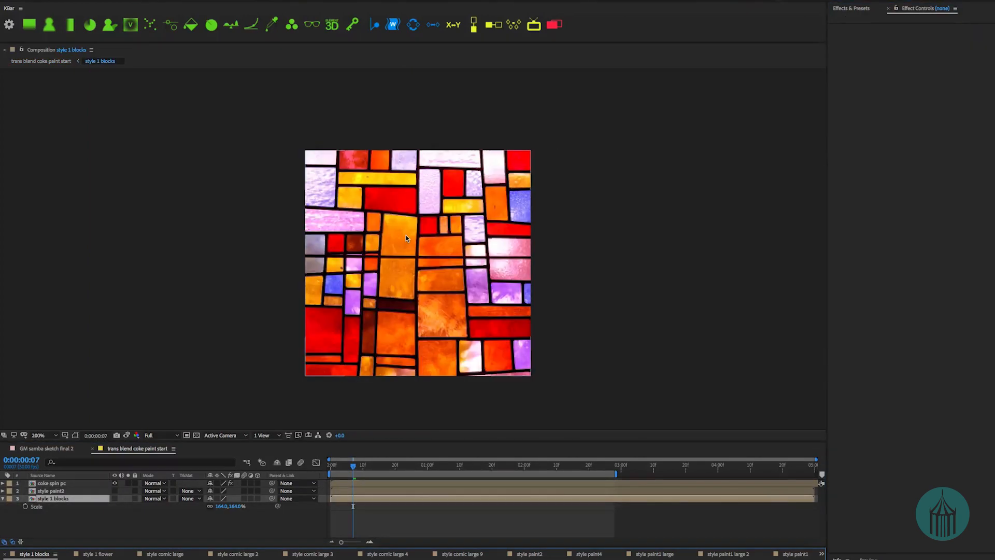
scroll(406, 234, up, 2)
scroll(406, 235, down, 2)
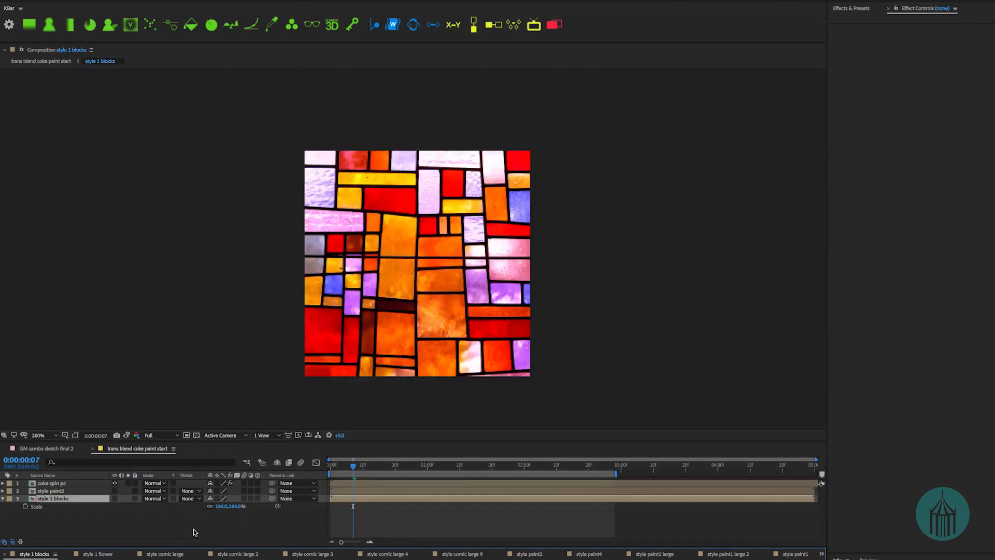
click(154, 528)
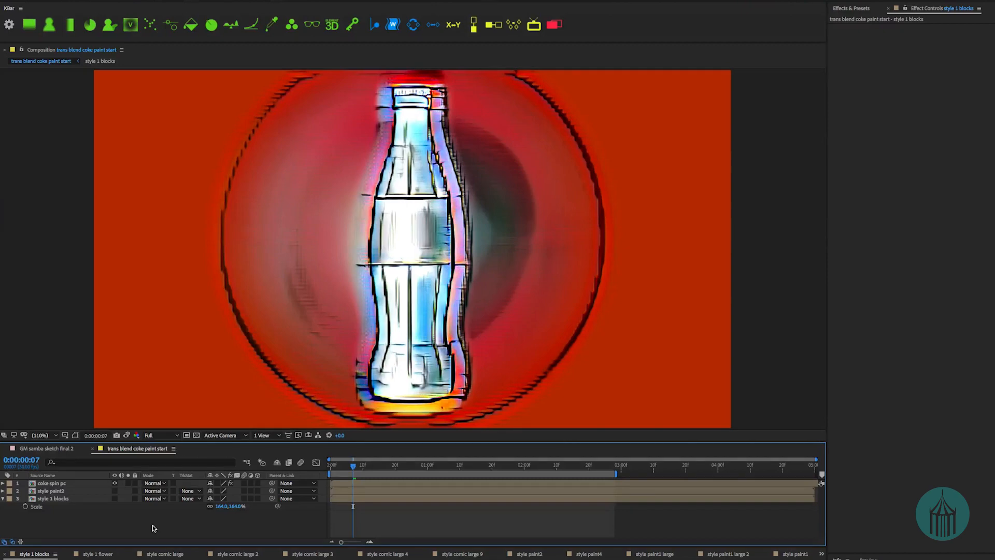
click(54, 499)
- Hide Deep Red Solid 2 inside the coke spin pc precomp and view the stylized bottle in the parent composition
click(53, 483)
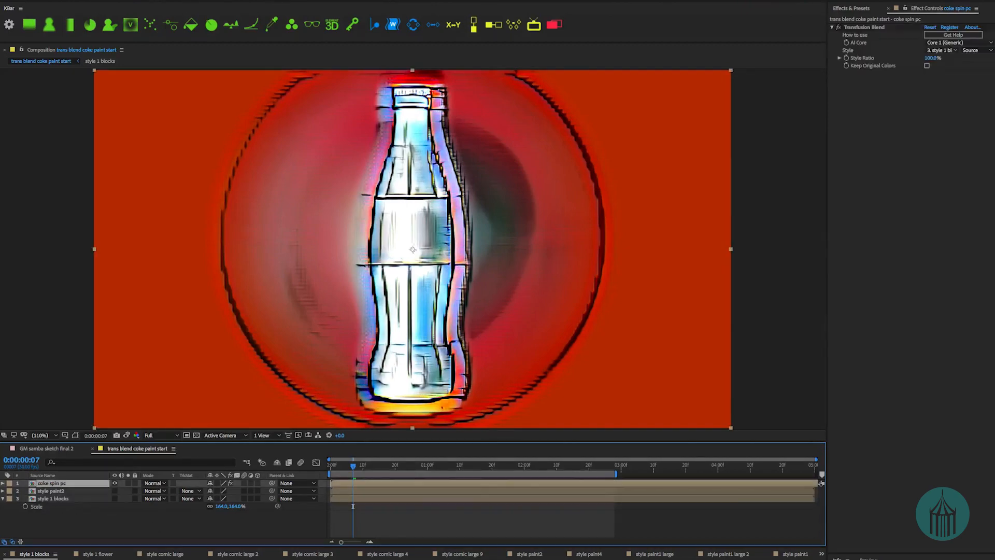
double_click(62, 483)
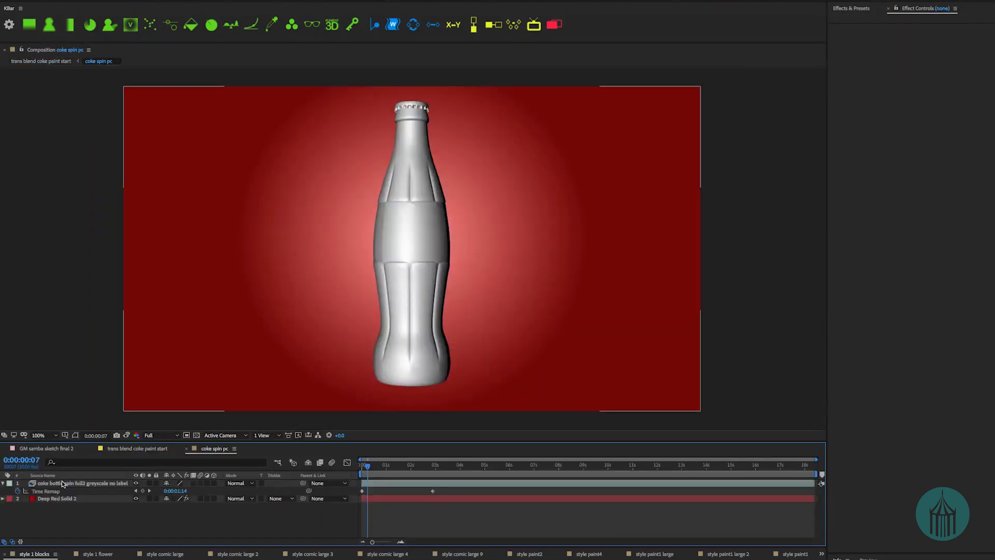
click(135, 498)
key(ctrl+w)
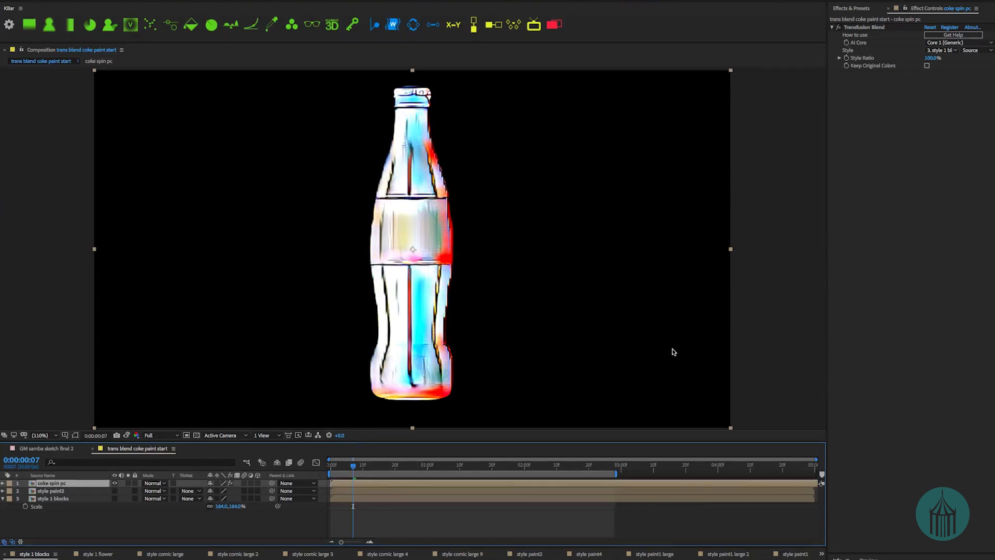
- Make Deep Red Solid 2 visible again in the coke spin pc precomp and close the precomp
double_click(58, 484)
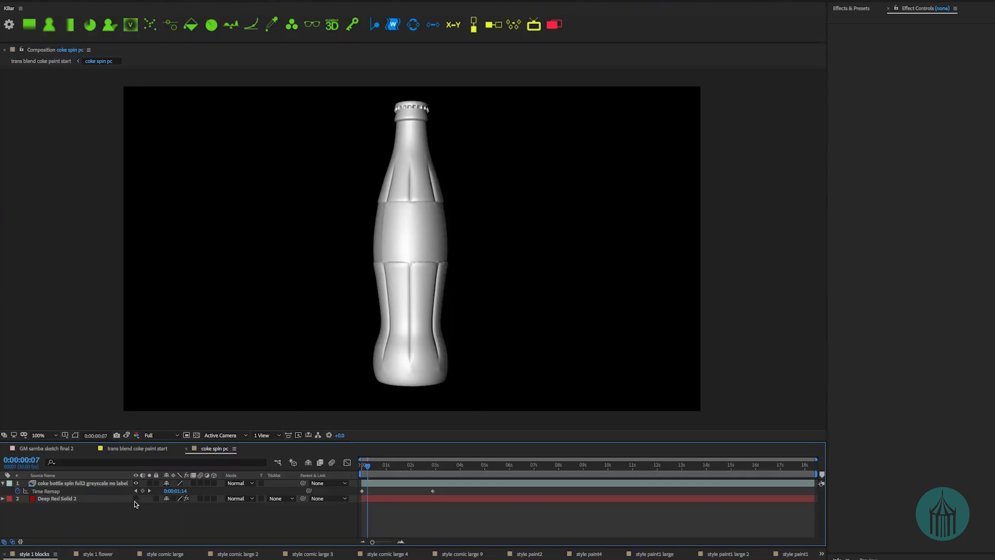
click(136, 498)
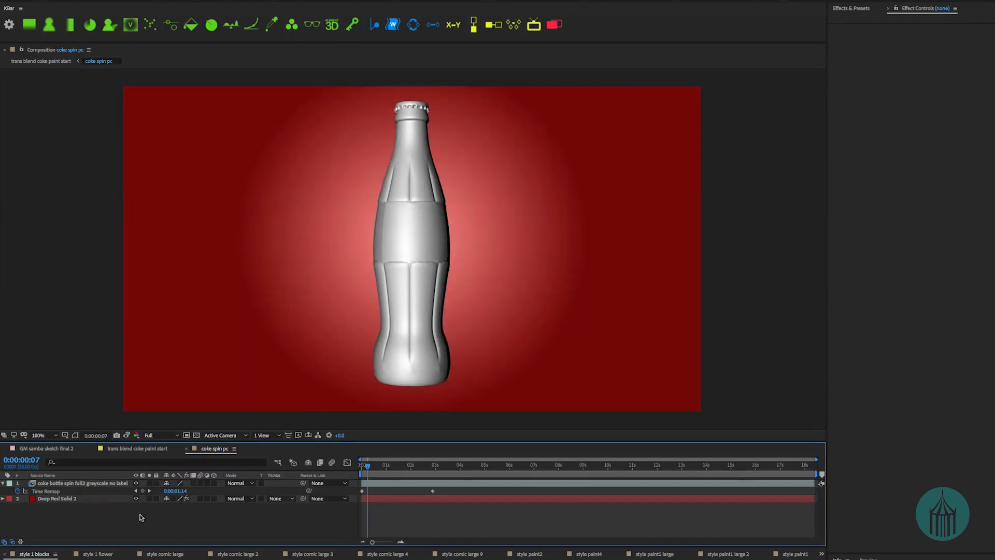
key(ctrl+w)
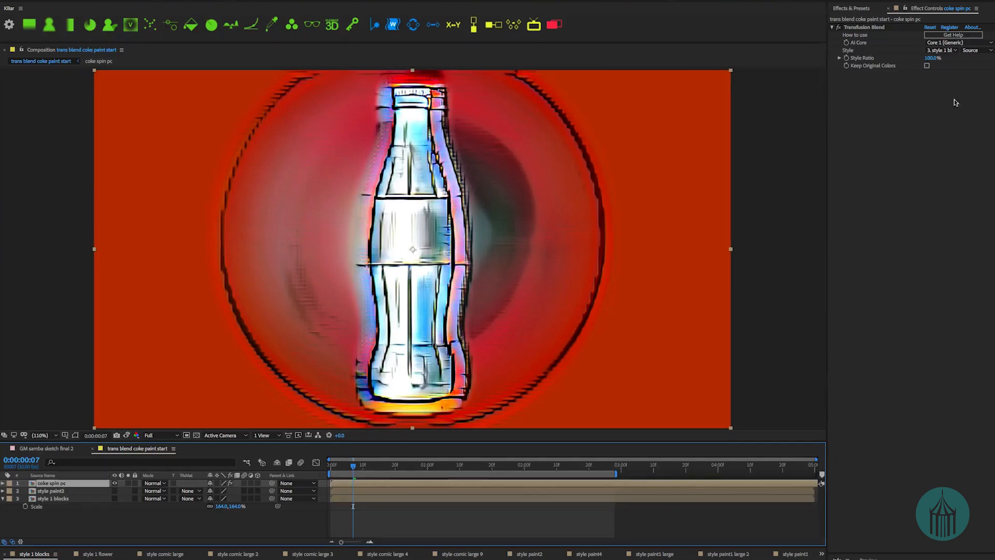
- Examine the mountain painting in the style paint2 precomp up close and at reduced size
click(940, 50)
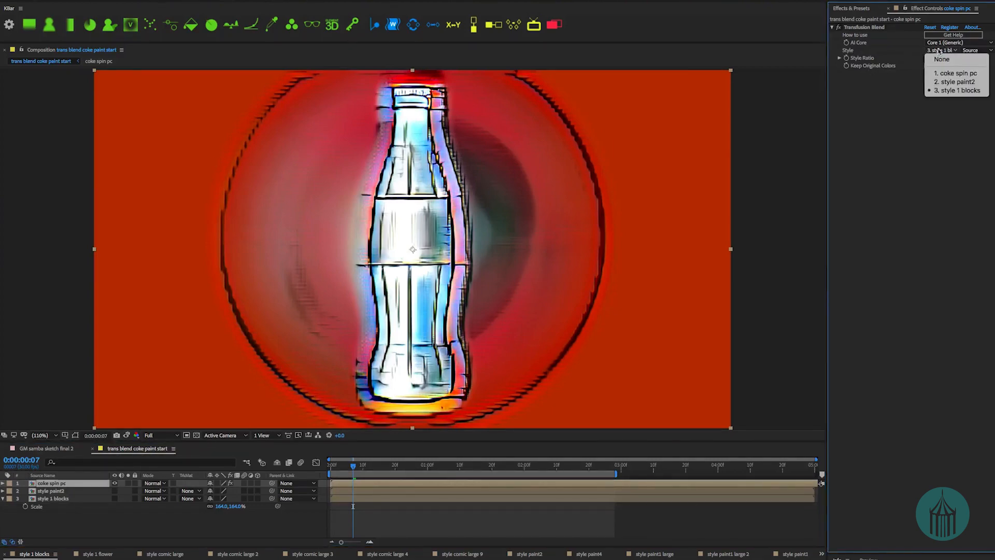
click(934, 50)
click(71, 520)
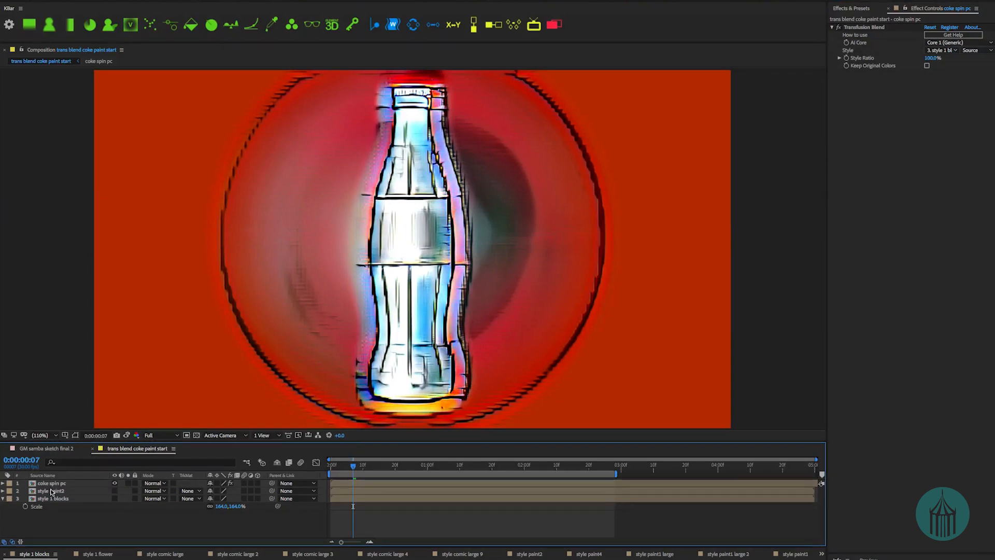
double_click(52, 492)
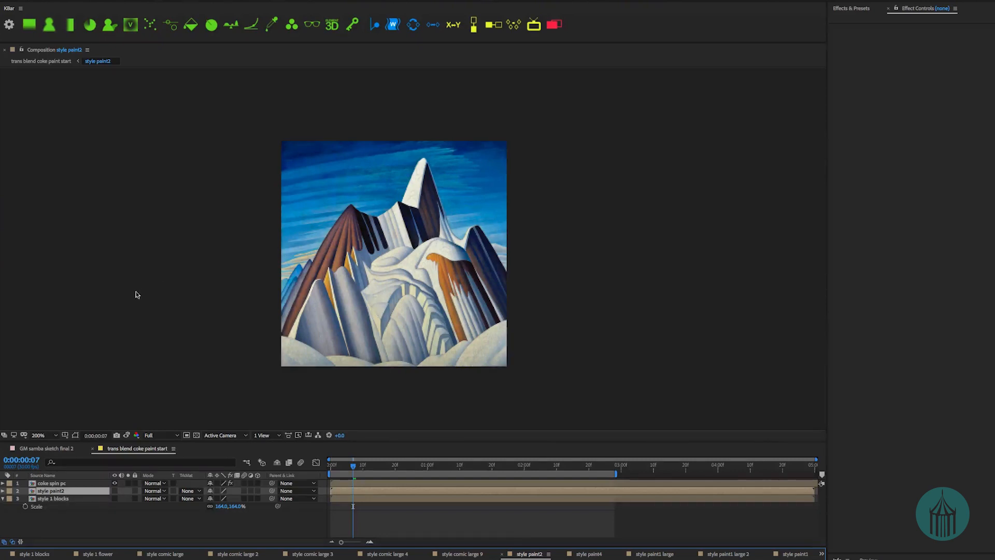
scroll(429, 295, up, 1)
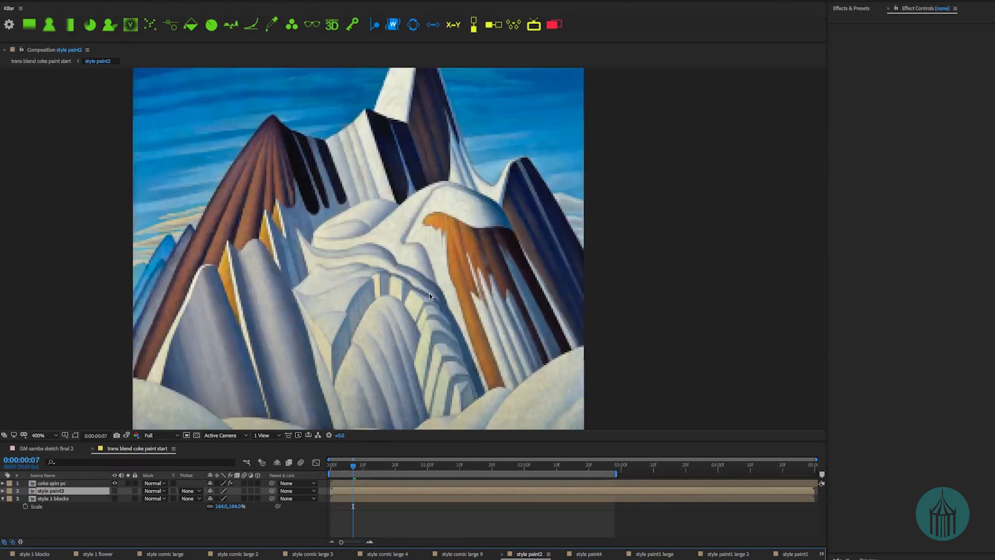
scroll(429, 295, down, 1)
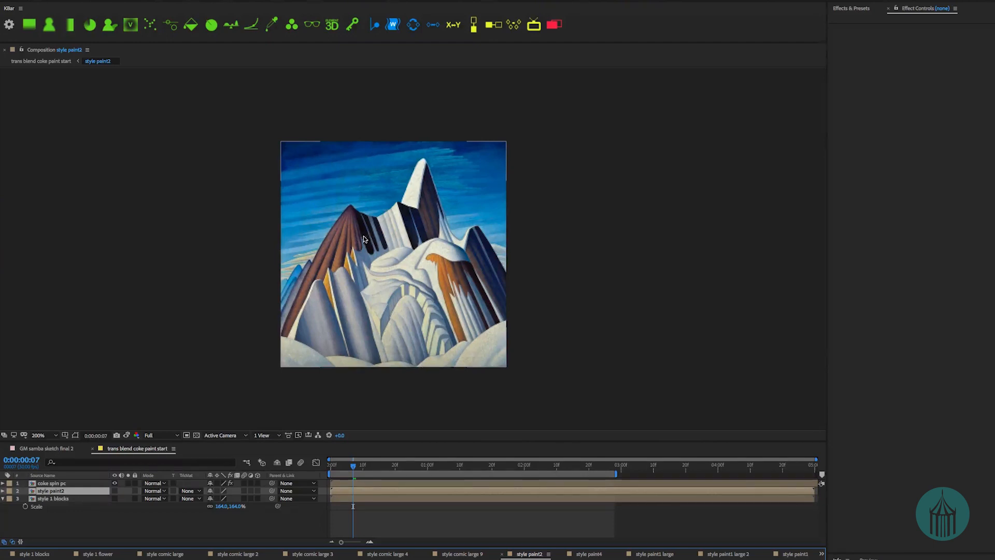
scroll(362, 235, up, 1)
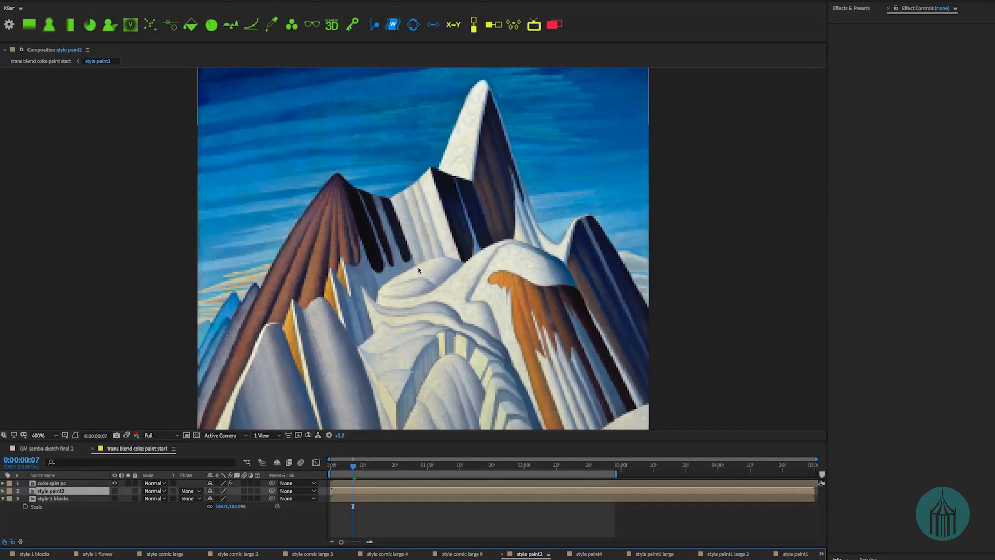
scroll(419, 270, down, 1)
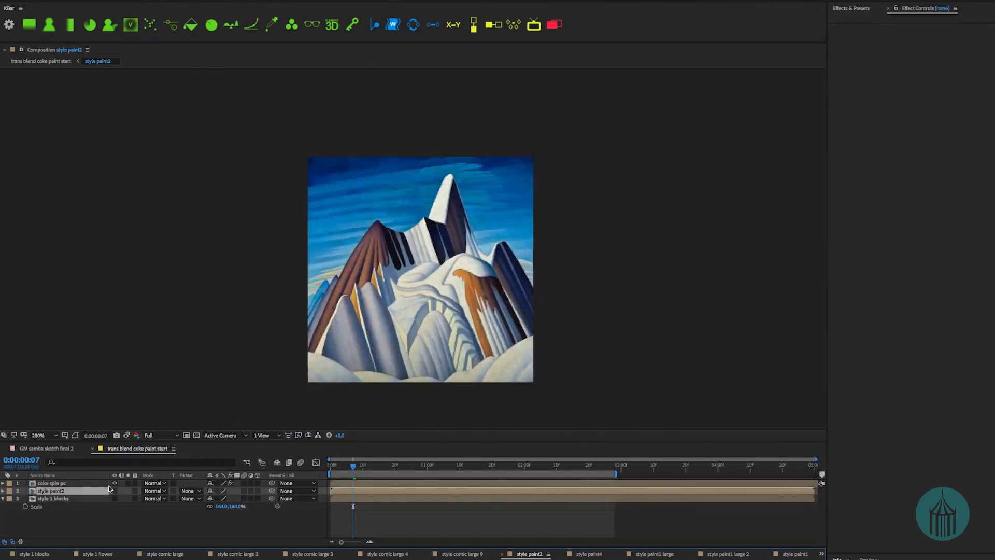
- Return to the trans blend coke paint start composition and choose style paint2 as the Transfusion Blend style on coke spin pc
click(153, 526)
click(52, 483)
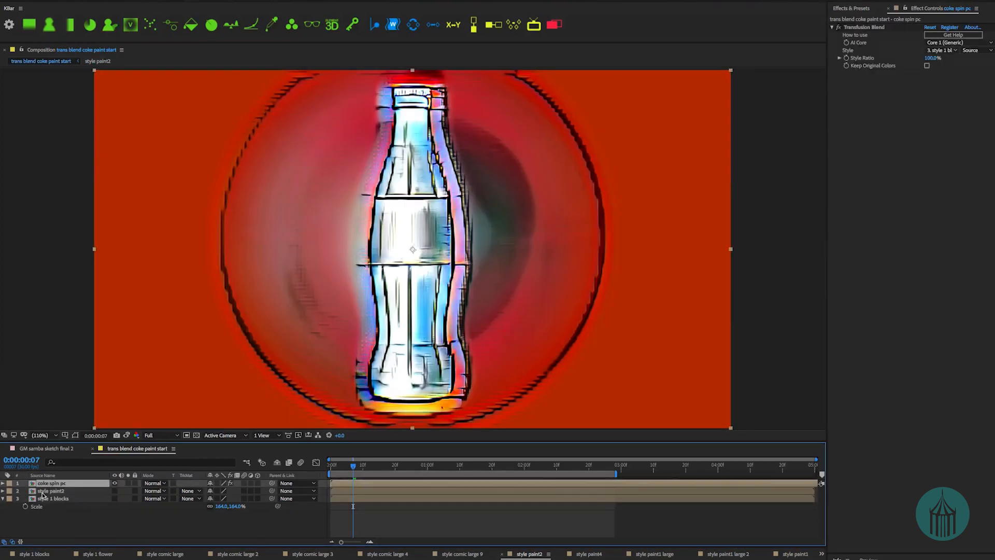
click(941, 50)
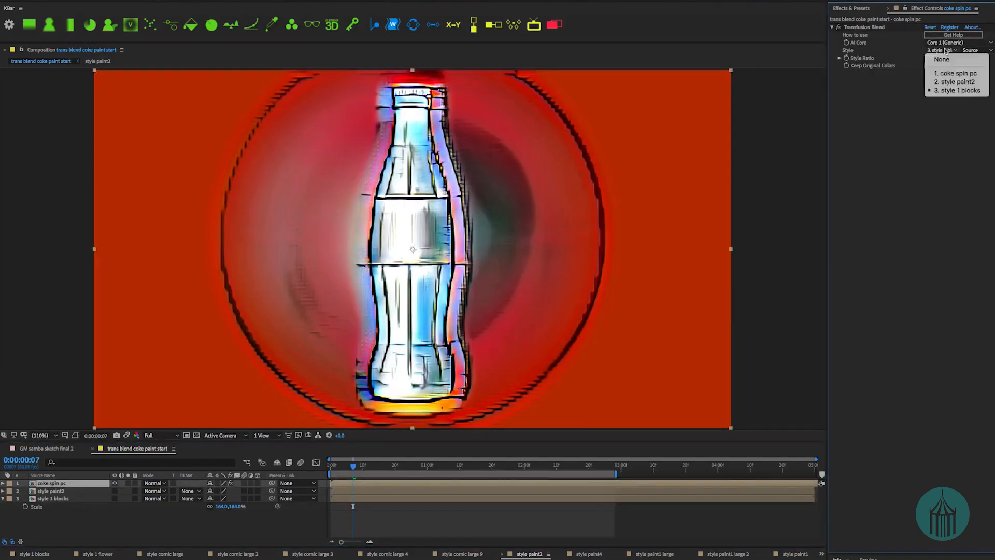
click(954, 82)
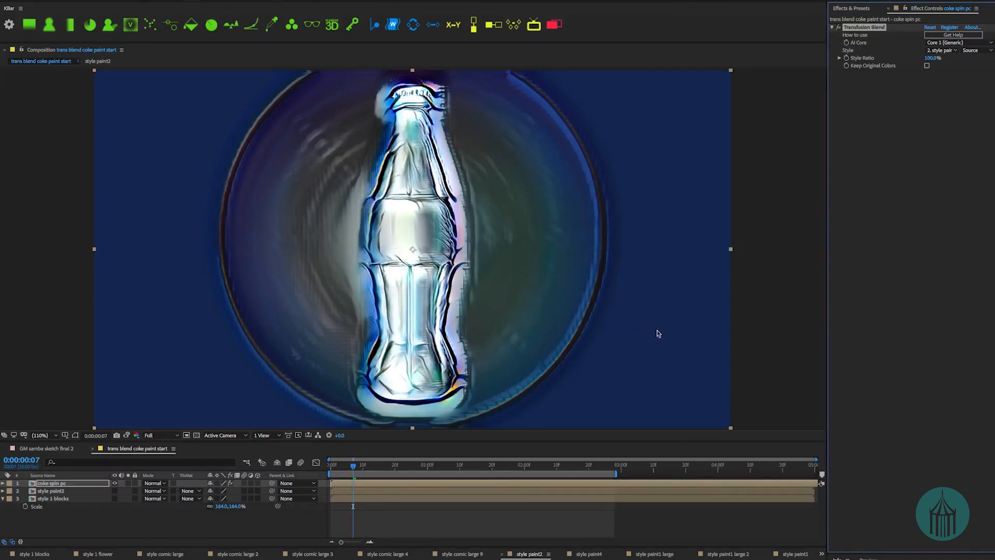
- Enable BCC RGB Pixel Noise on Deep Red Solid 2 in the coke spin pc precomp, and preview the trans blend coke paint2 animation
double_click(72, 487)
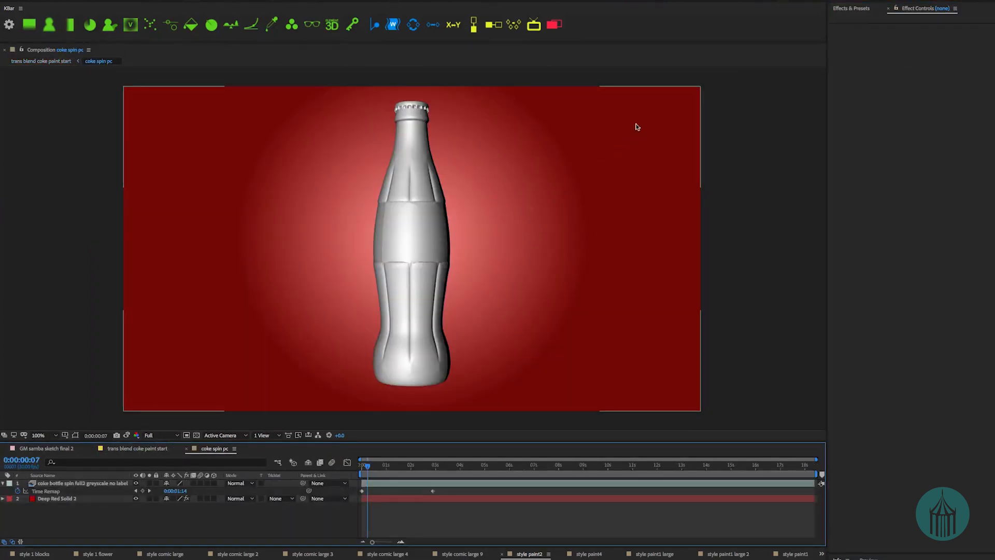
click(151, 449)
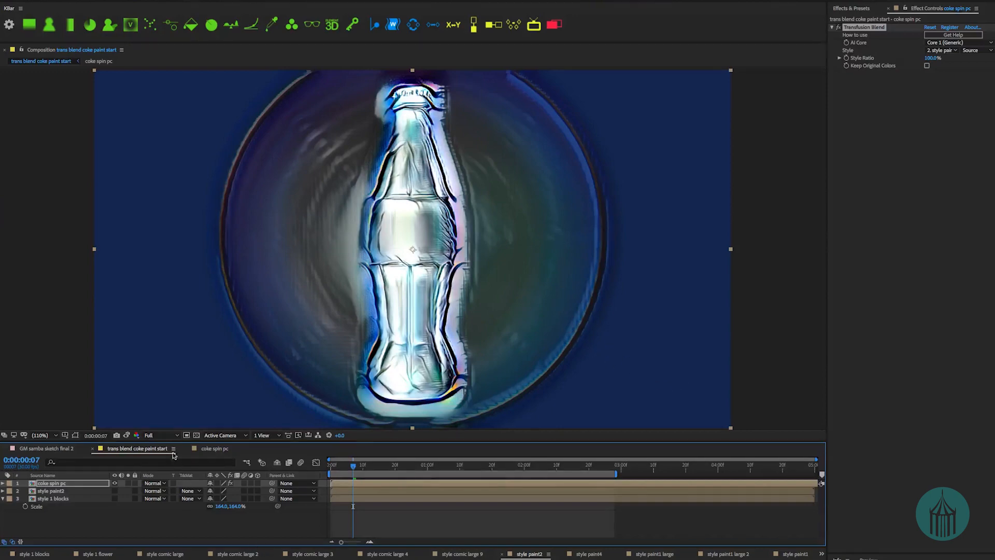
double_click(80, 483)
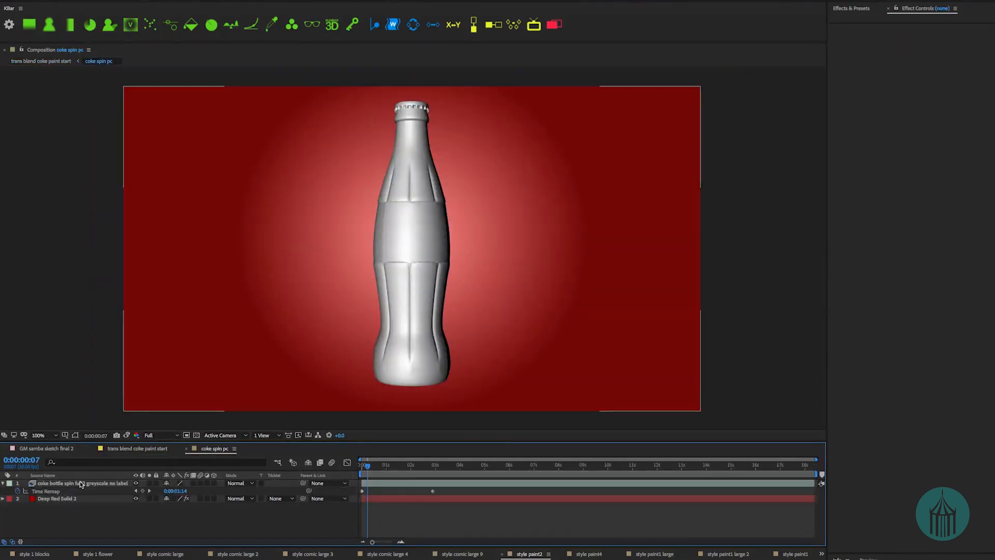
click(62, 499)
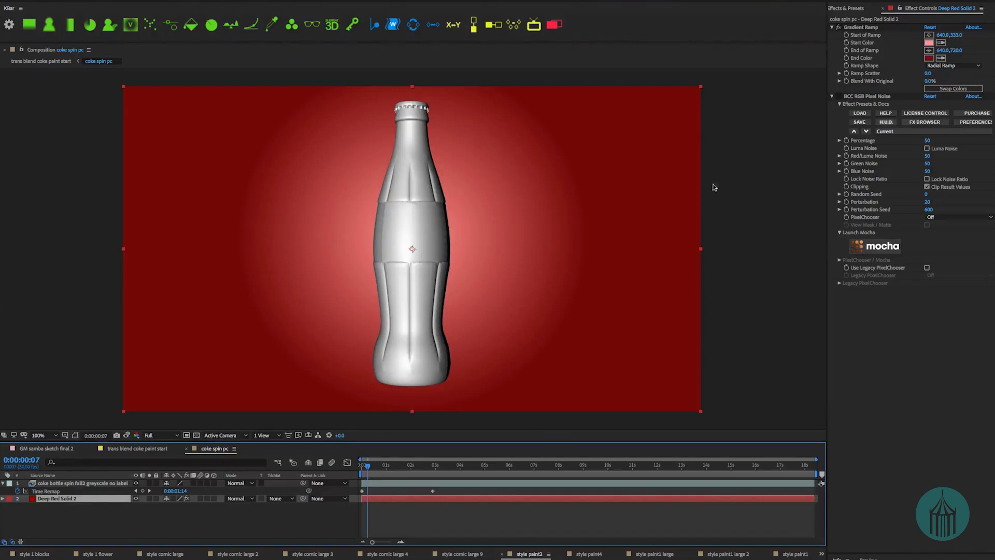
click(839, 97)
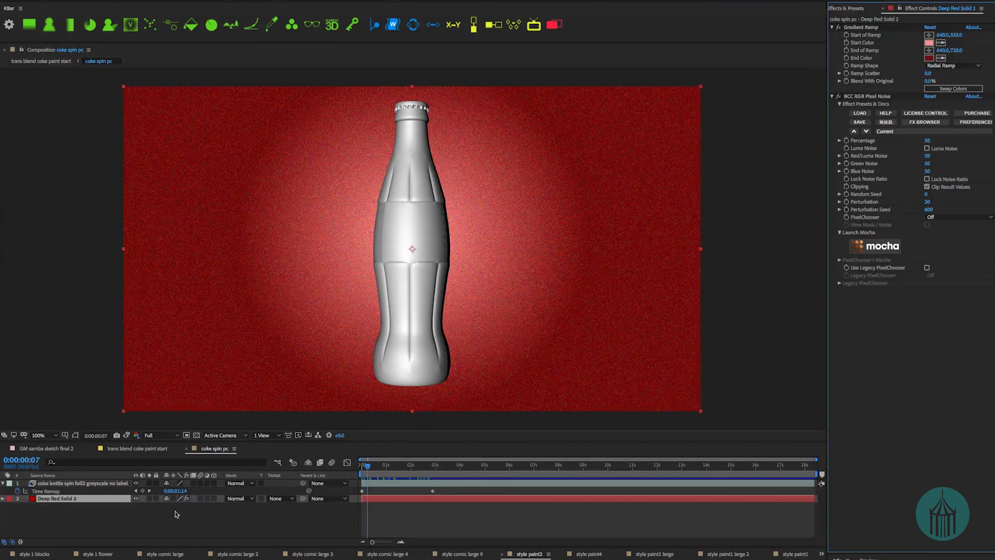
click(136, 448)
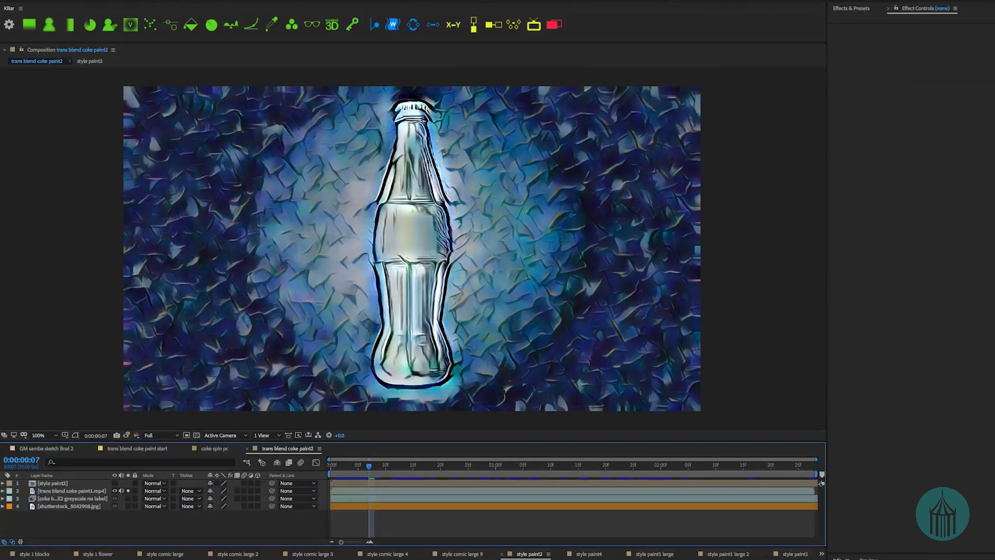
key(space)
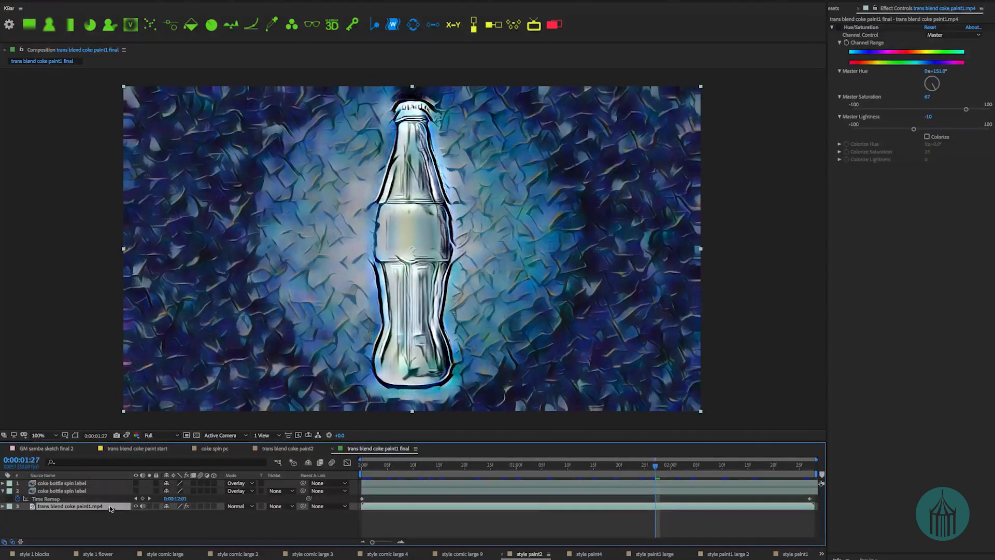
- Make the lower coke bottle spin label layer visible and solo it in trans blend coke paint1 final
click(63, 492)
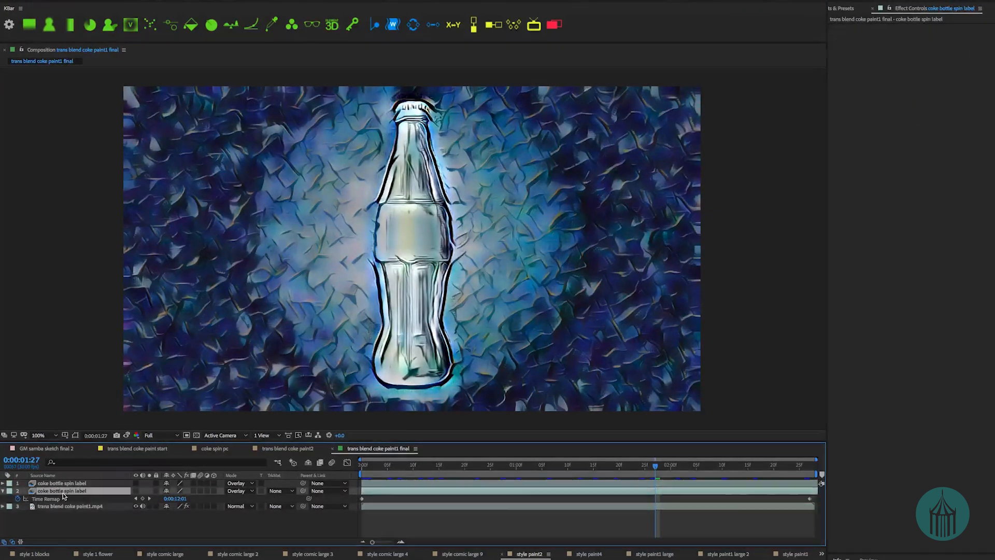
click(136, 491)
click(149, 491)
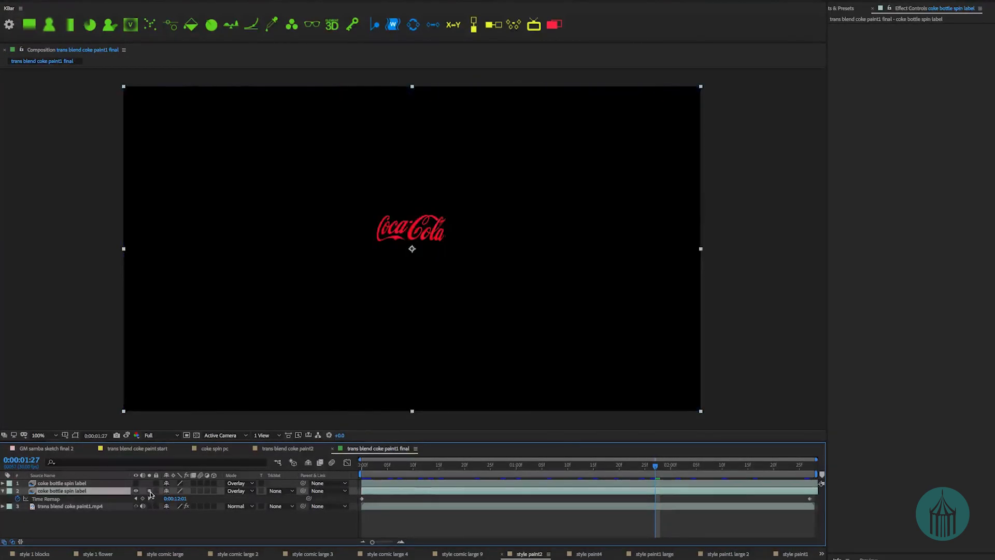
- Inspect the soloed label layer at several frames with and without the transparency grid, and unsolo it
drag(534, 466, 621, 472)
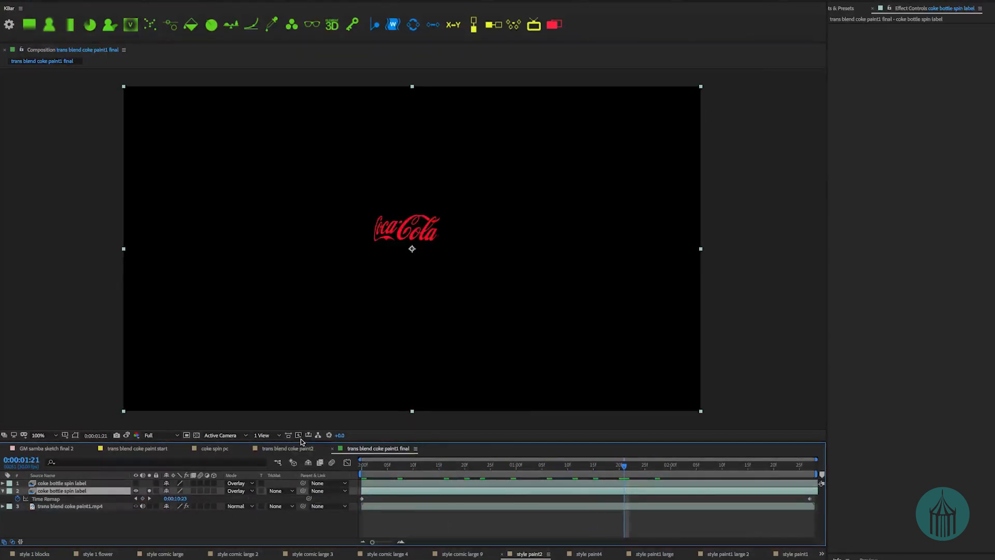
click(197, 436)
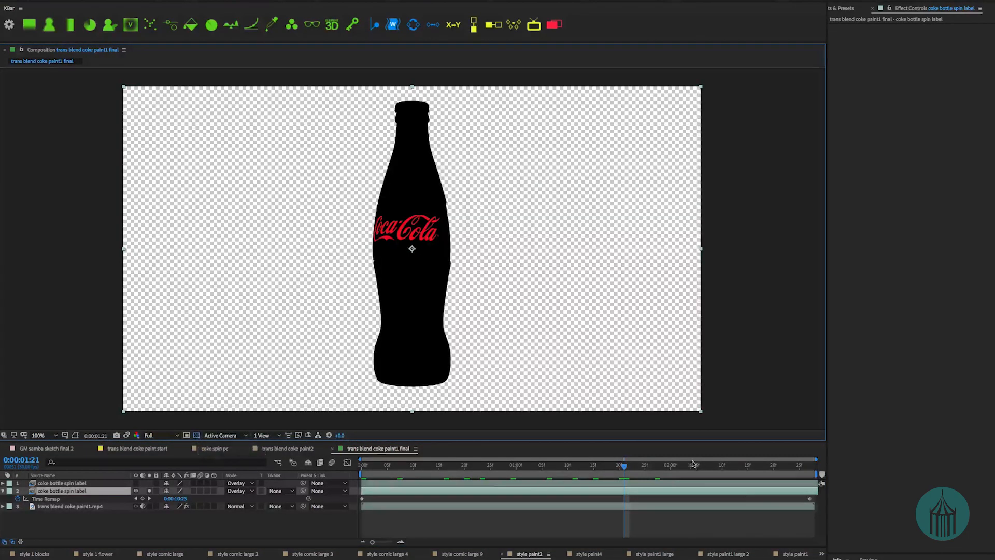
drag(624, 466, 696, 466)
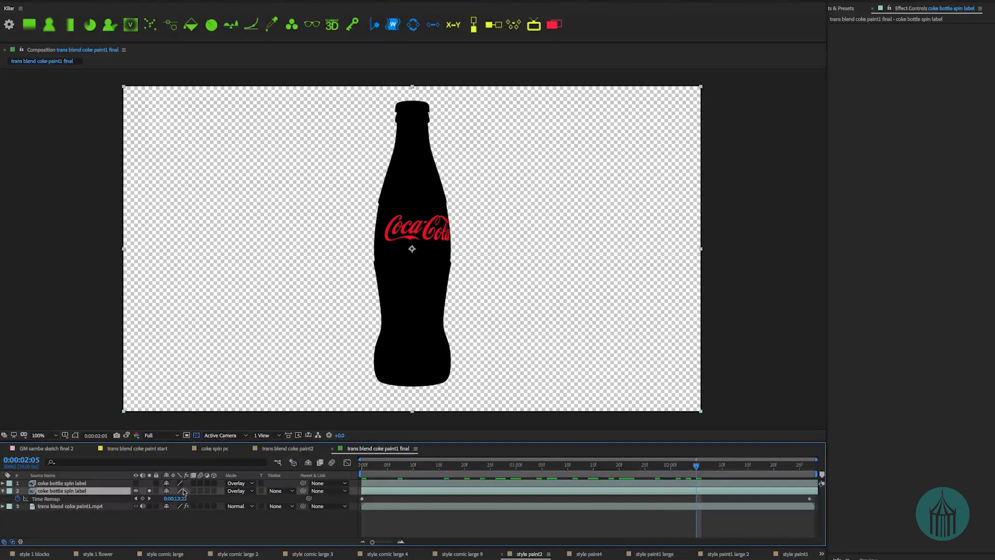
click(197, 436)
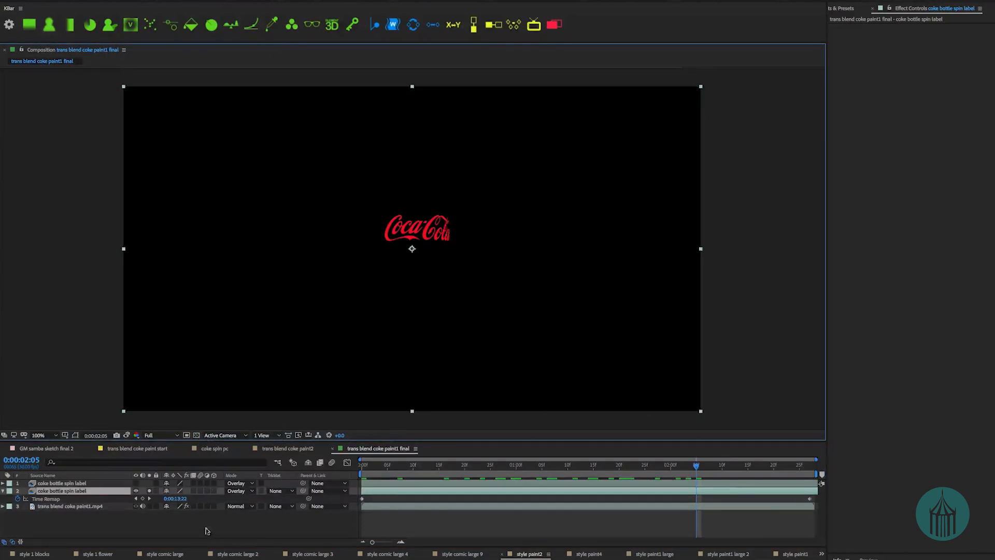
click(148, 491)
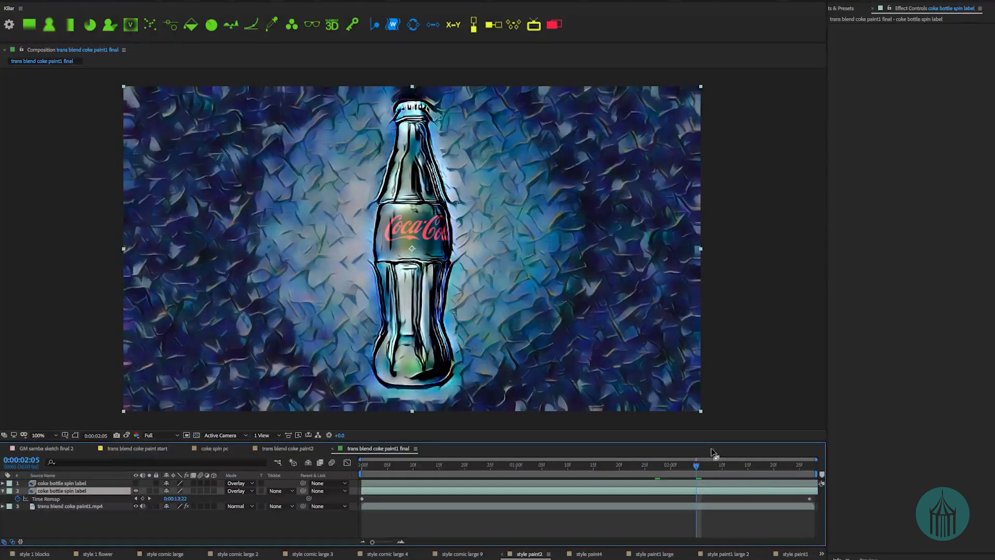
- Make the upper coke bottle spin label layer visible as well and preview the spinning bottle with its label
click(526, 469)
drag(518, 477, 564, 477)
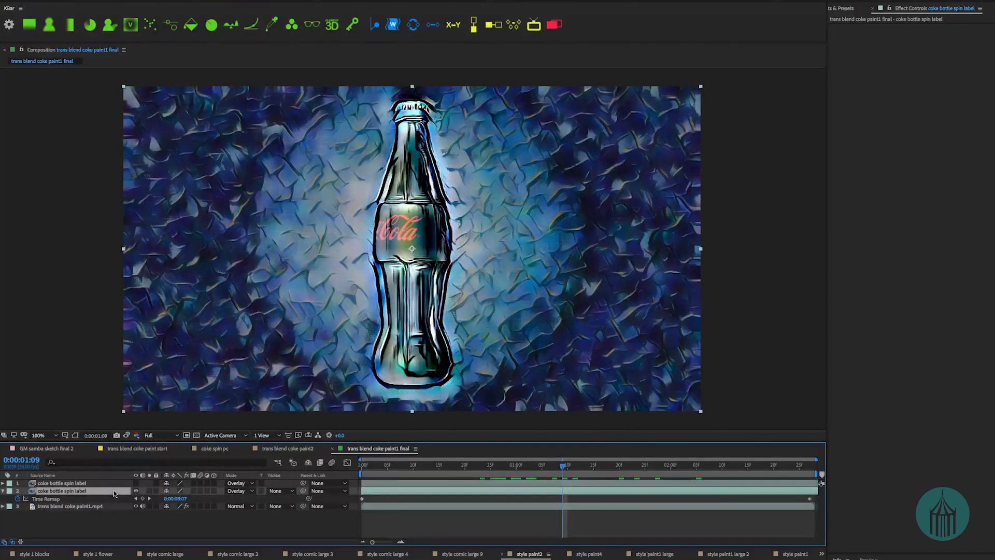
click(136, 483)
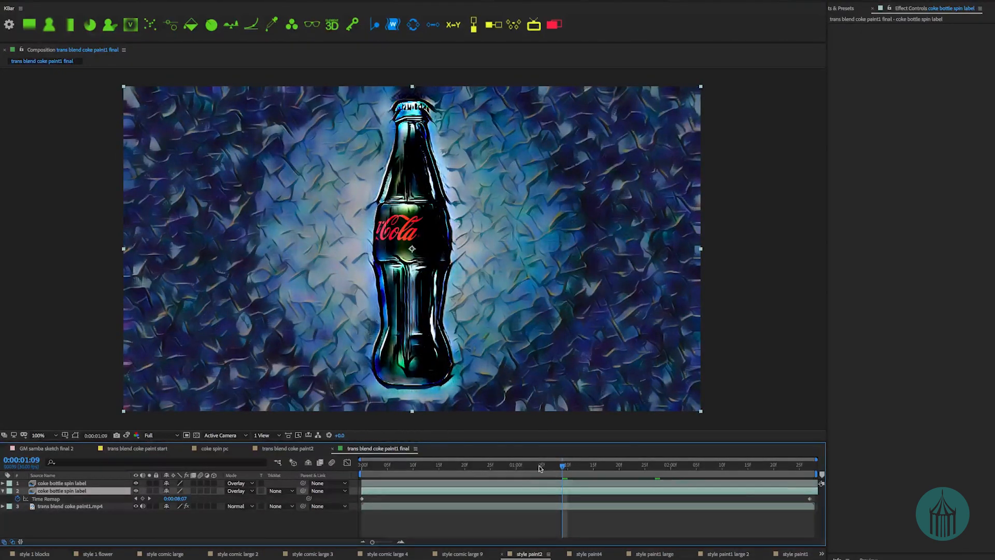
drag(564, 466, 436, 483)
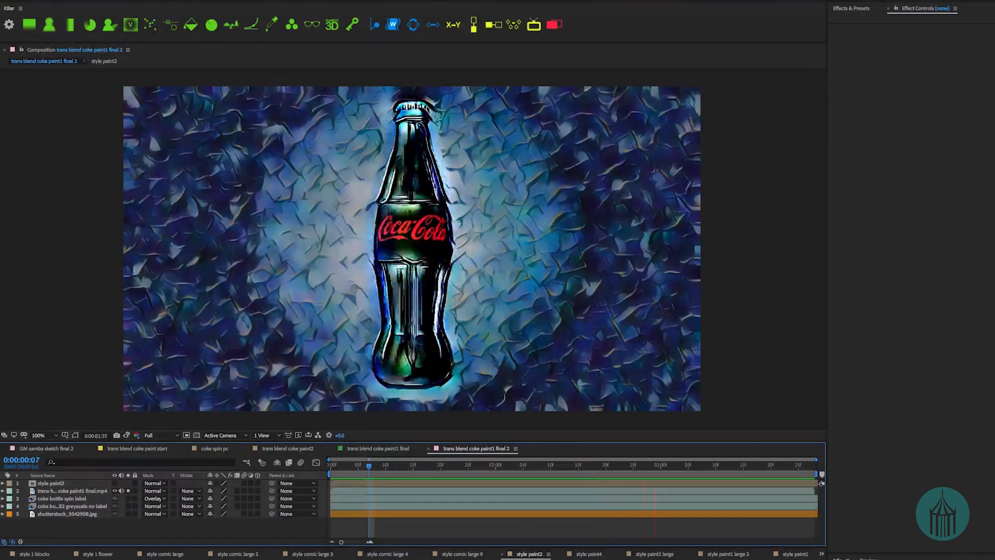
key(space)
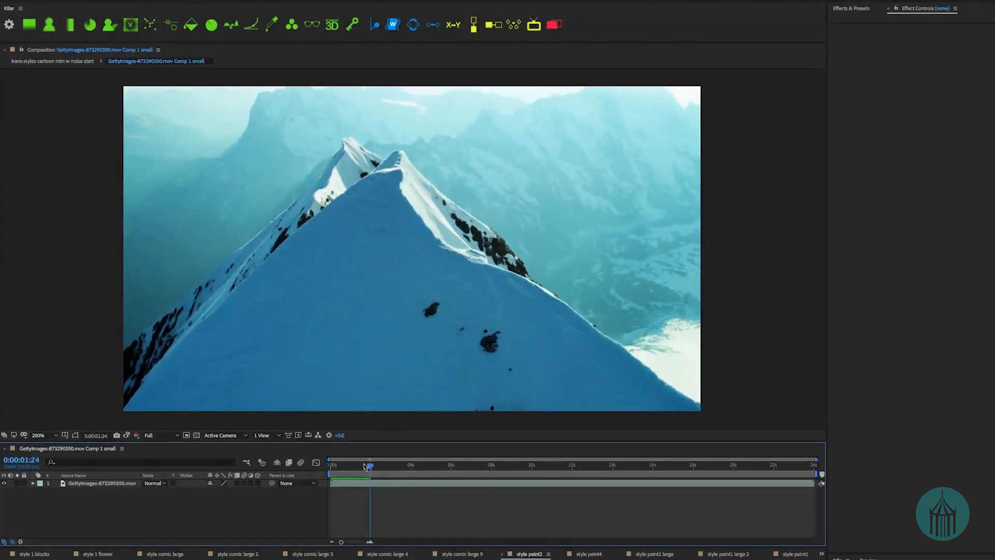
- Scrub through the mountain footage in the GettyImages-873290350.mov Comp 1 small precomp
click(340, 466)
drag(340, 470, 364, 487)
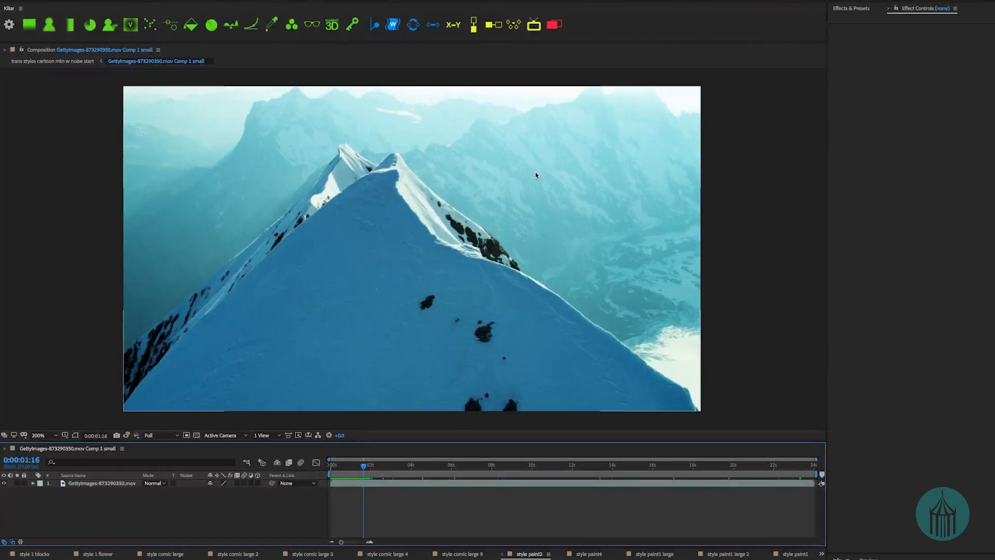
click(112, 484)
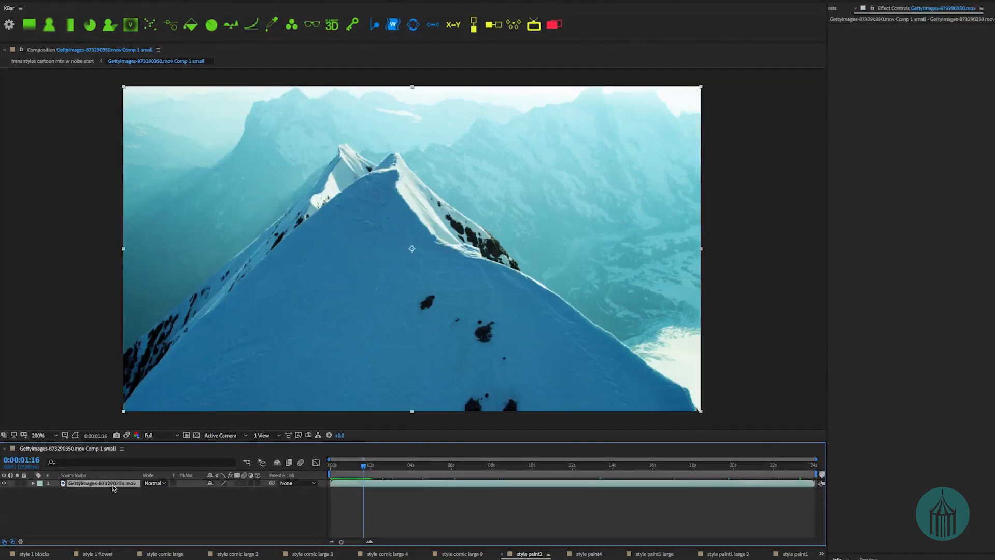
right_click(112, 487)
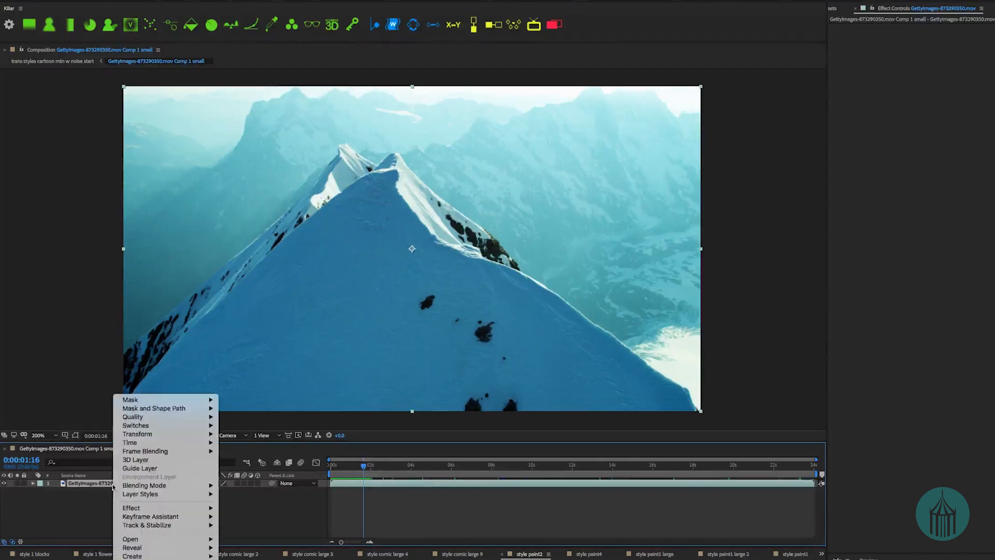
click(76, 496)
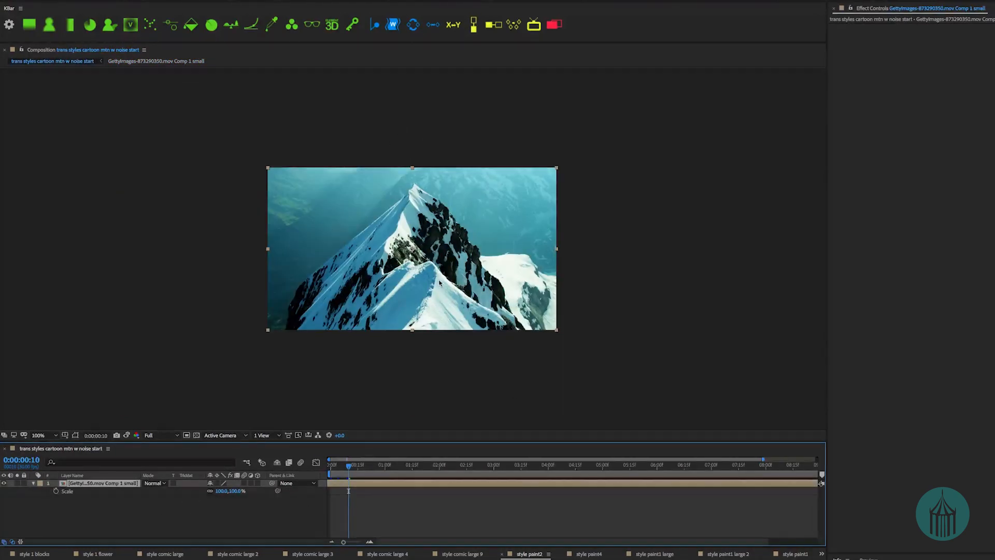
- Apply Transfusion Styles to the mountain precomp layer at the first frame and load the Cartoon1.trx style
key(period)
key(Home)
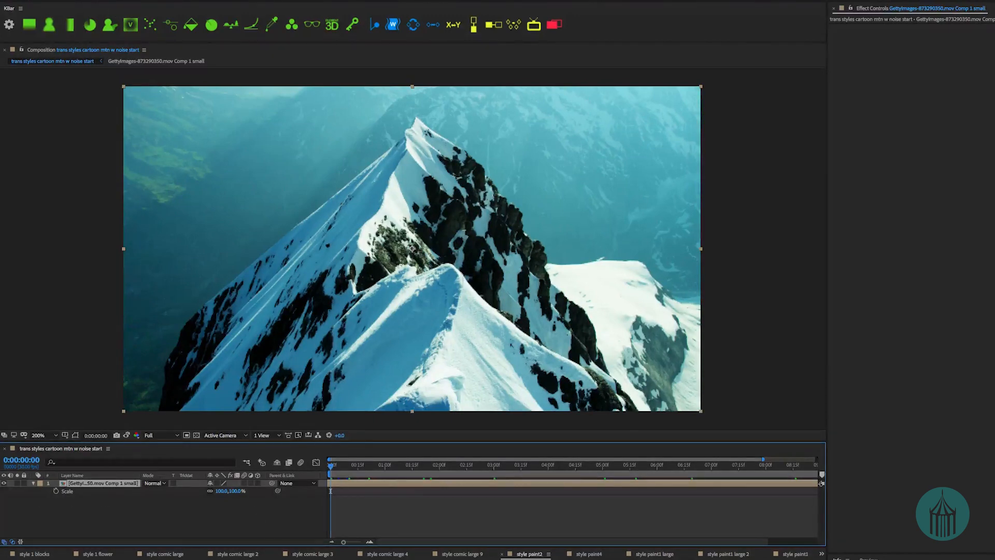
click(39, 0)
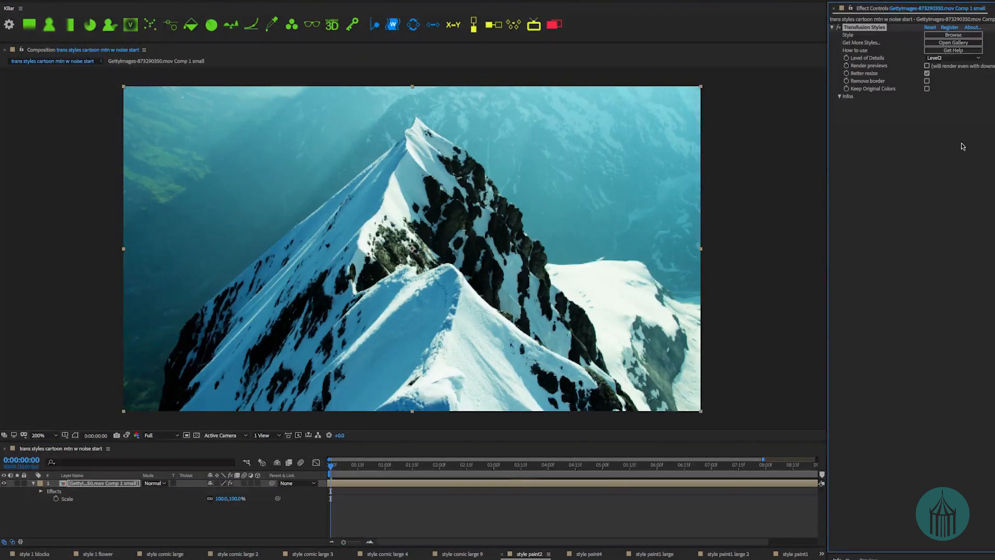
click(953, 35)
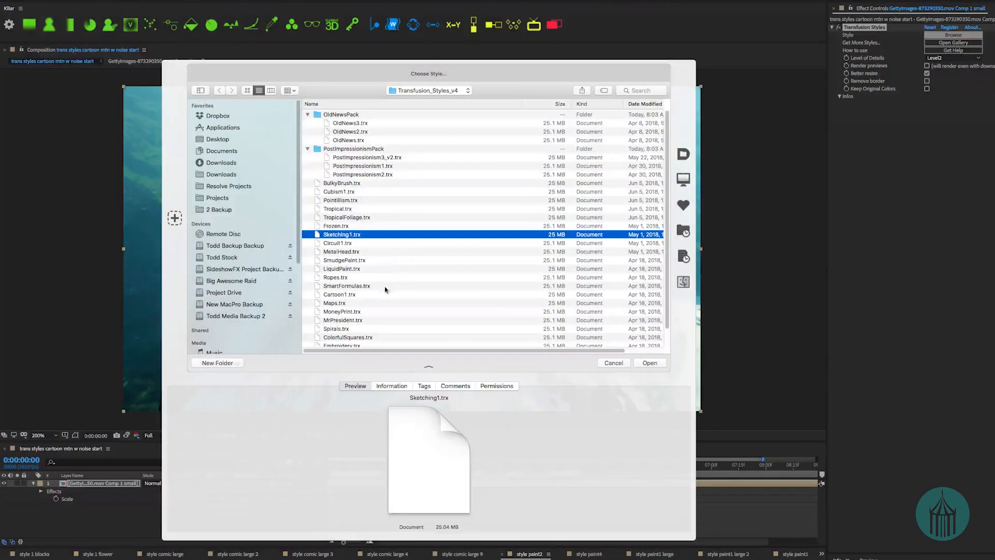
double_click(342, 295)
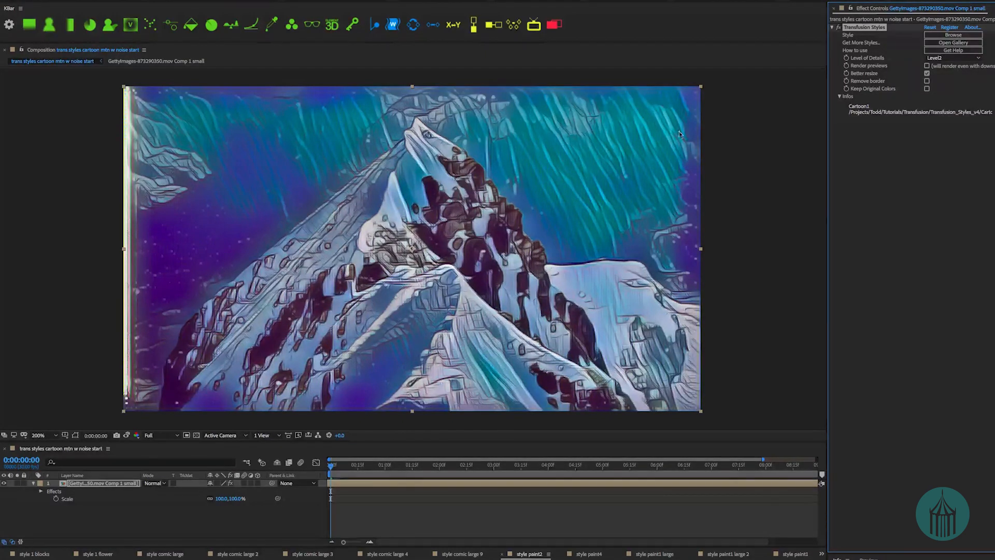
- Enable Remove border and Keep Original Colors in Transfusion Styles and set Level of Details to Level4
click(927, 81)
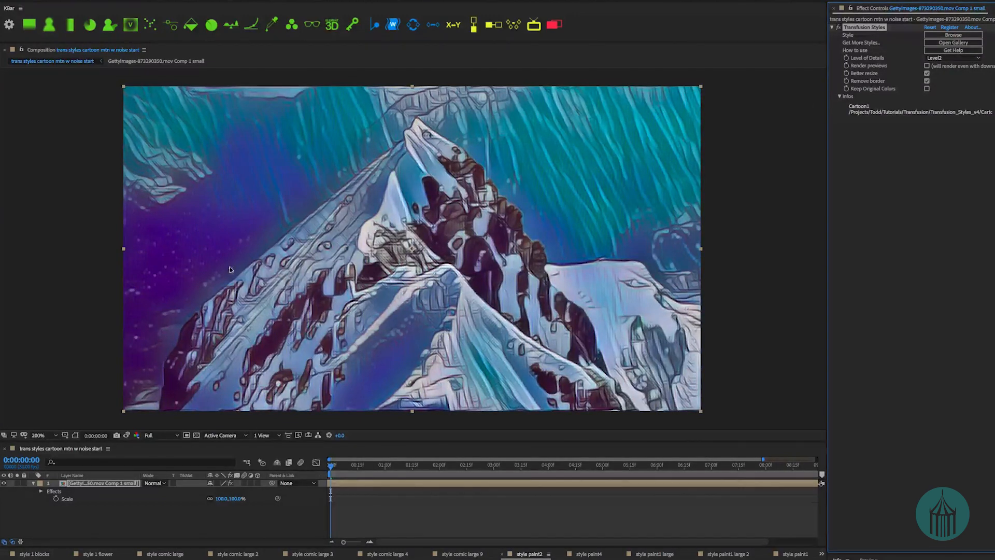
click(926, 89)
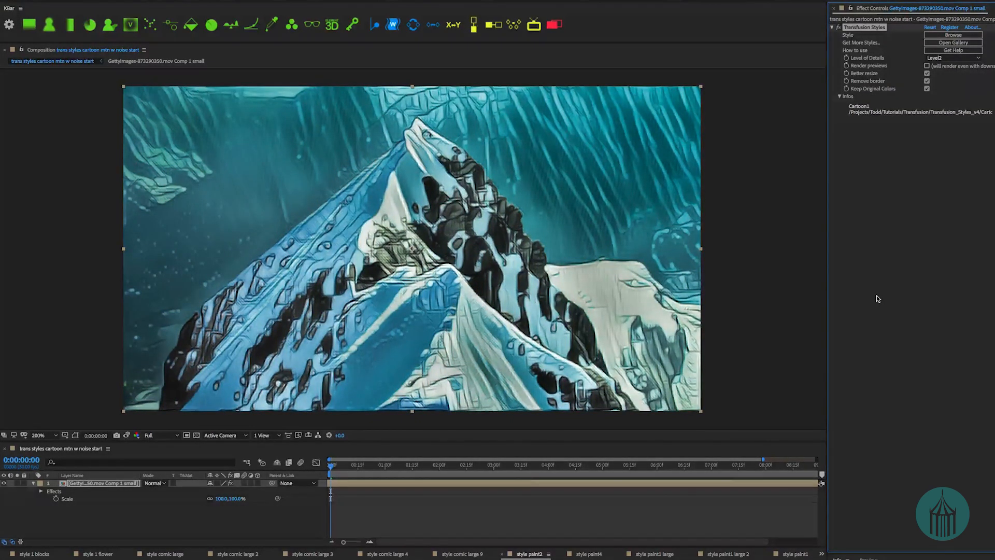
click(974, 57)
click(943, 93)
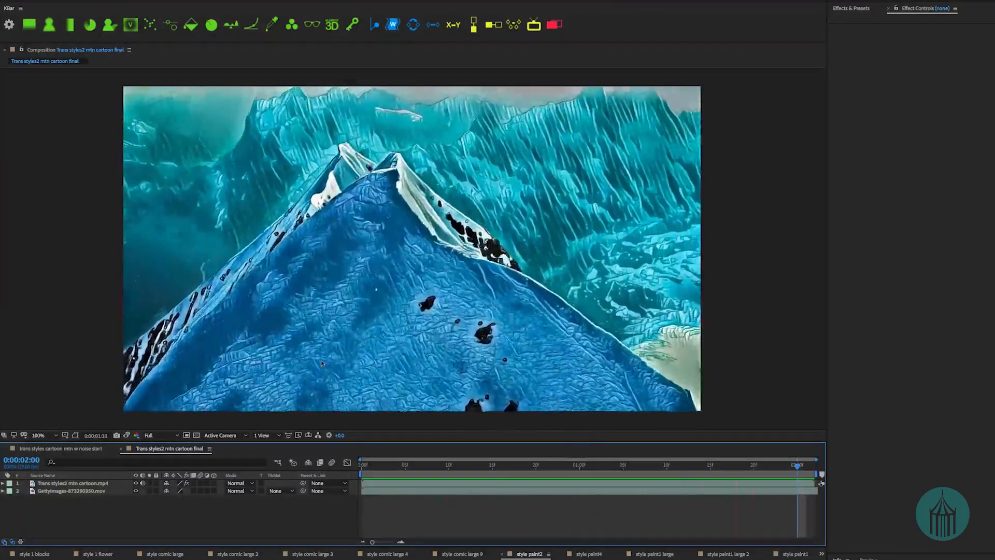
- Preview Trans styles2 mtn cartoon final and compare the source mountain precomp with its cartoon-styled version
key(space)
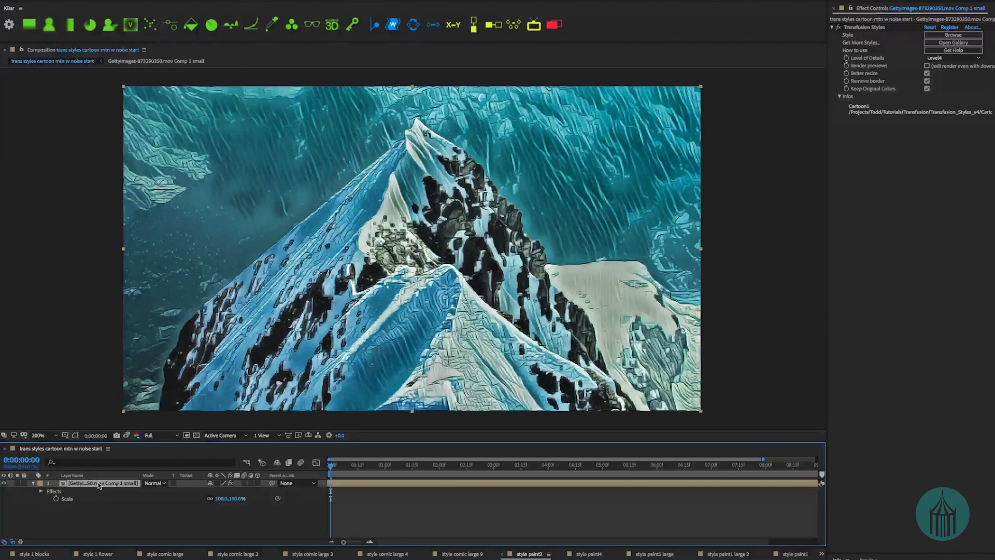
double_click(99, 484)
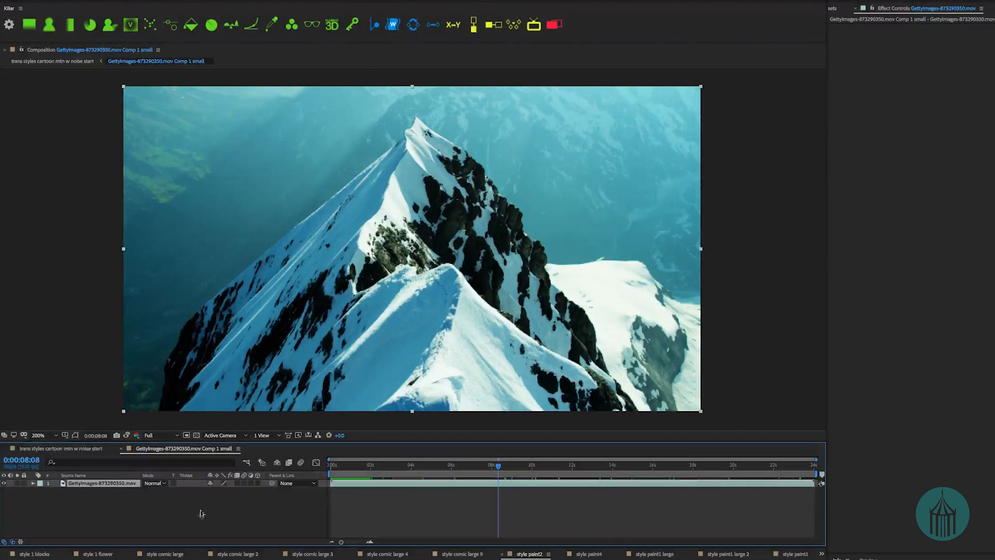
click(82, 450)
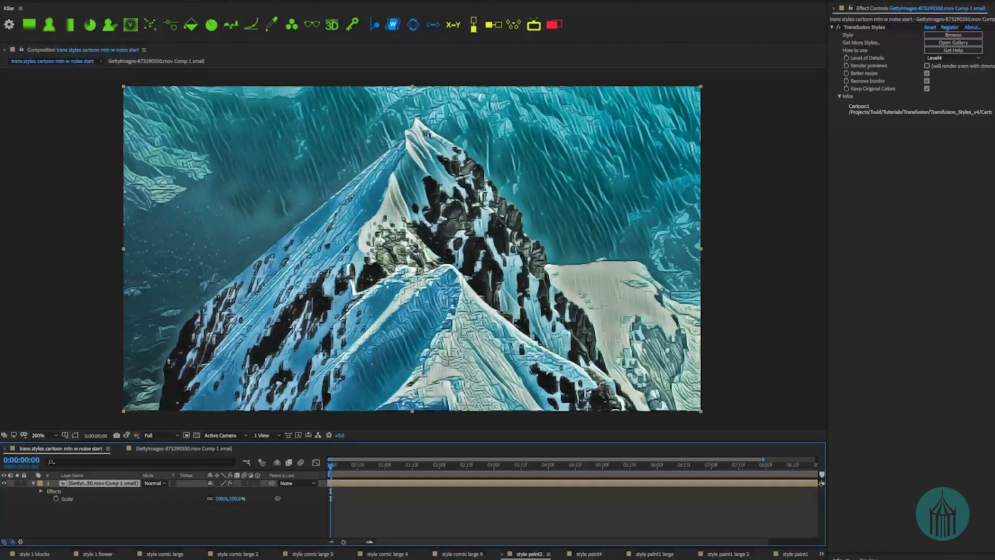
- Try a Fast Box Blur with Blur Radius 10 on the mountain footage inside its precomp, and remove the blur
click(195, 448)
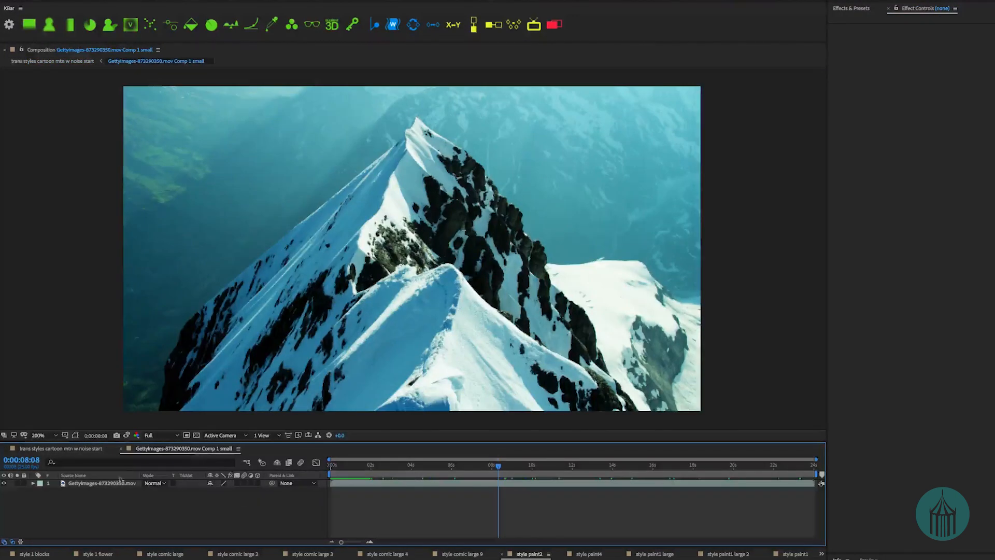
click(119, 481)
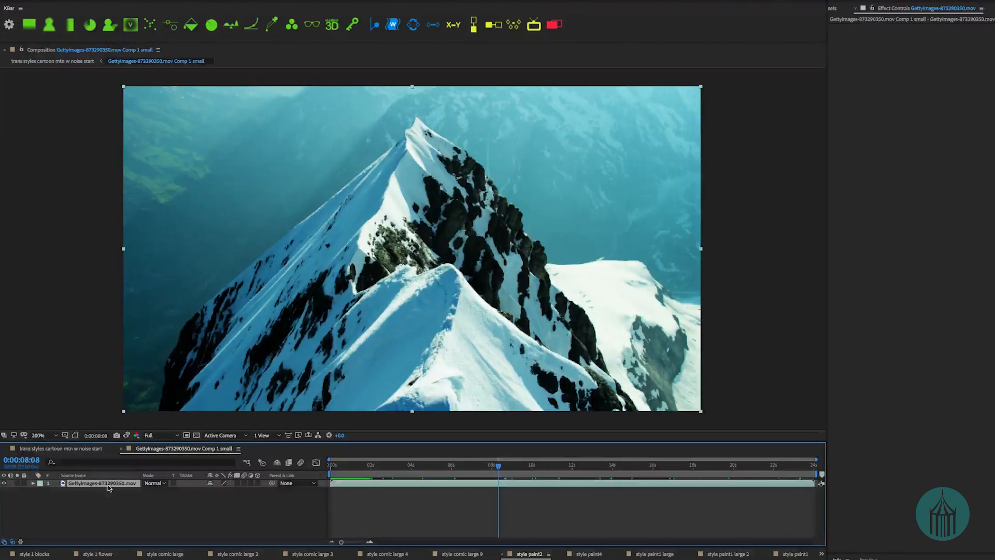
click(49, 26)
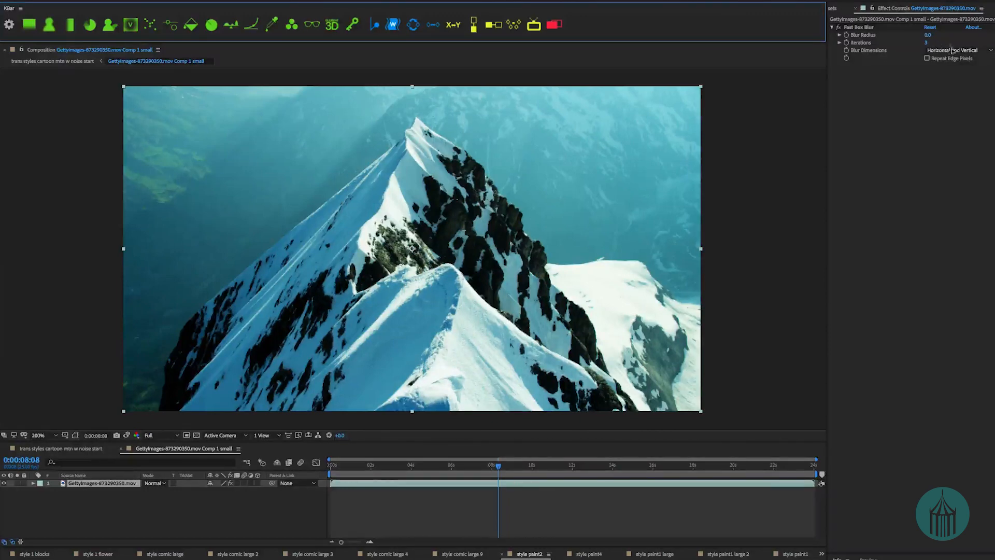
click(928, 35)
text(290)
key(Return)
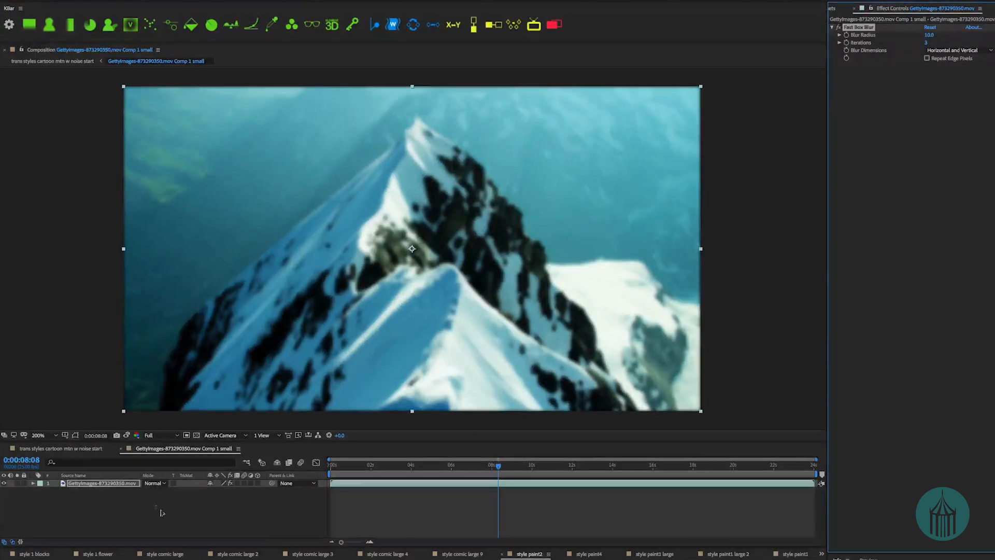
click(83, 449)
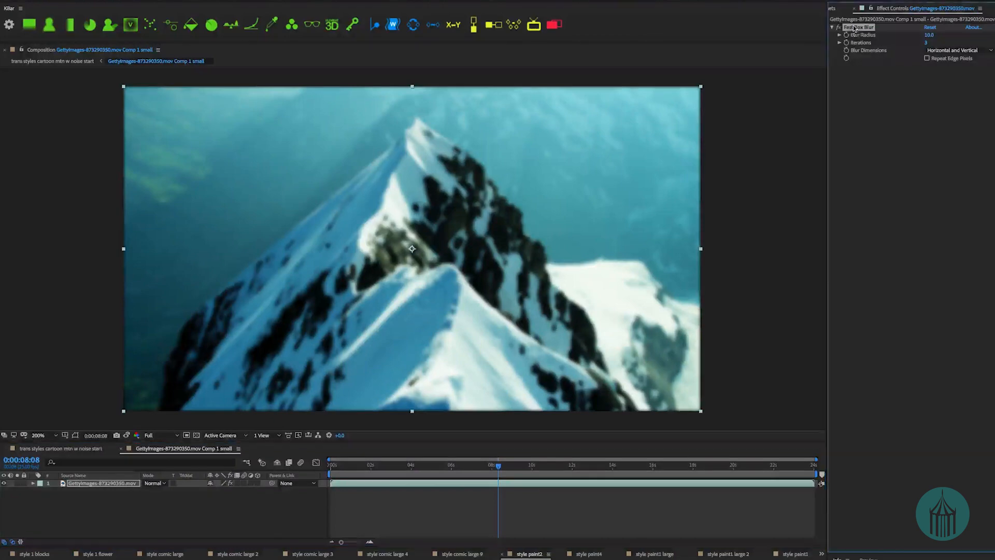
key(Delete)
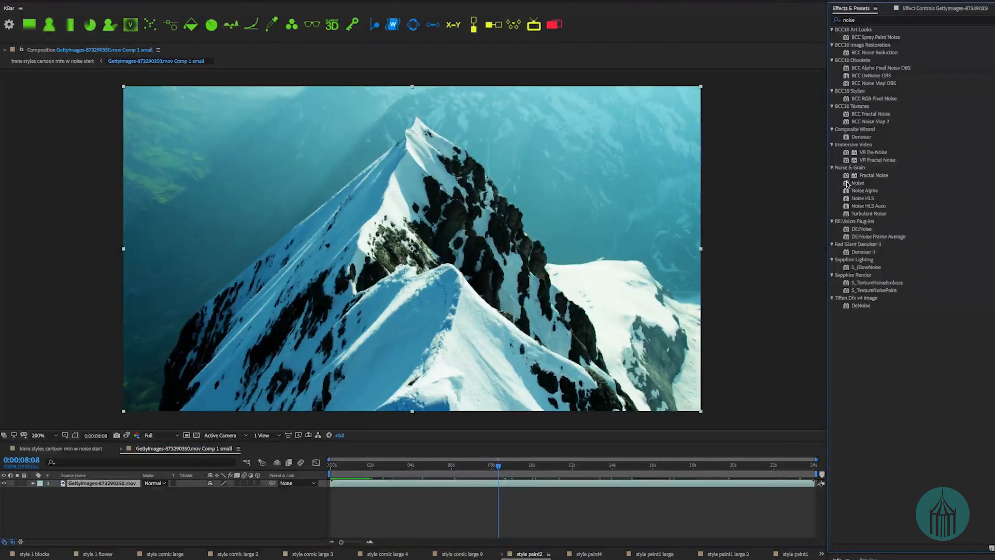
- Apply the Noise effect to the mountain footage in the precomp and set Amount of Noise to 20%
double_click(847, 183)
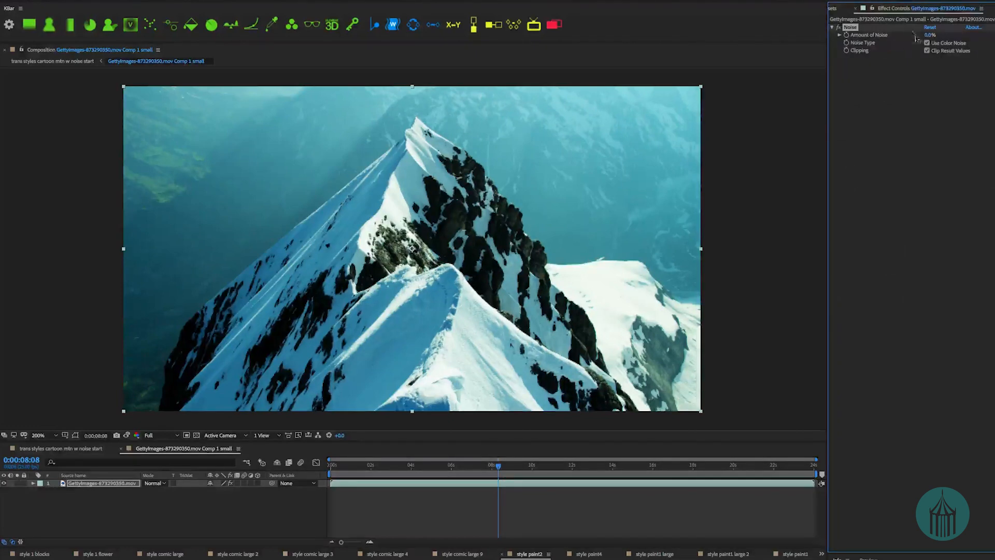
click(930, 35)
text(10)
key(Return)
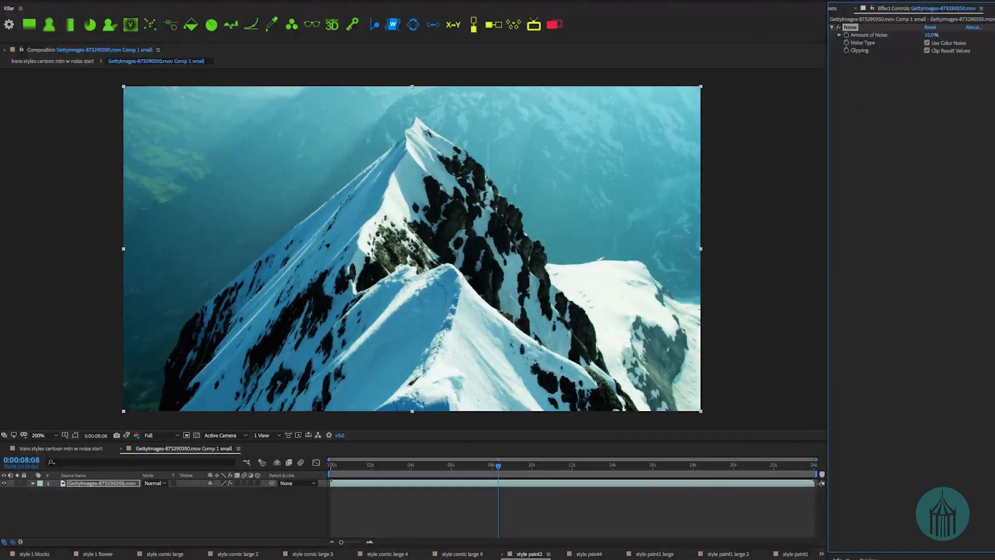
click(931, 34)
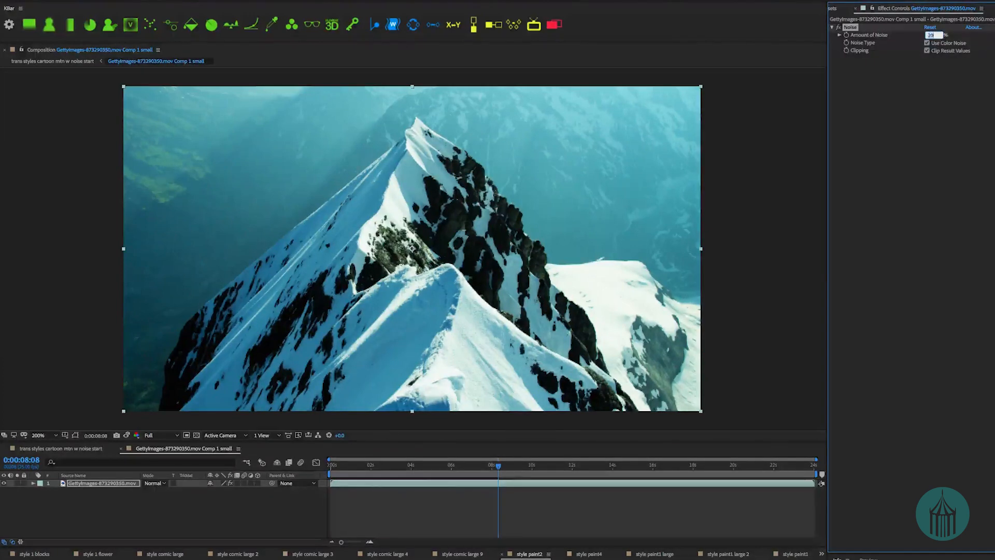
key(Return)
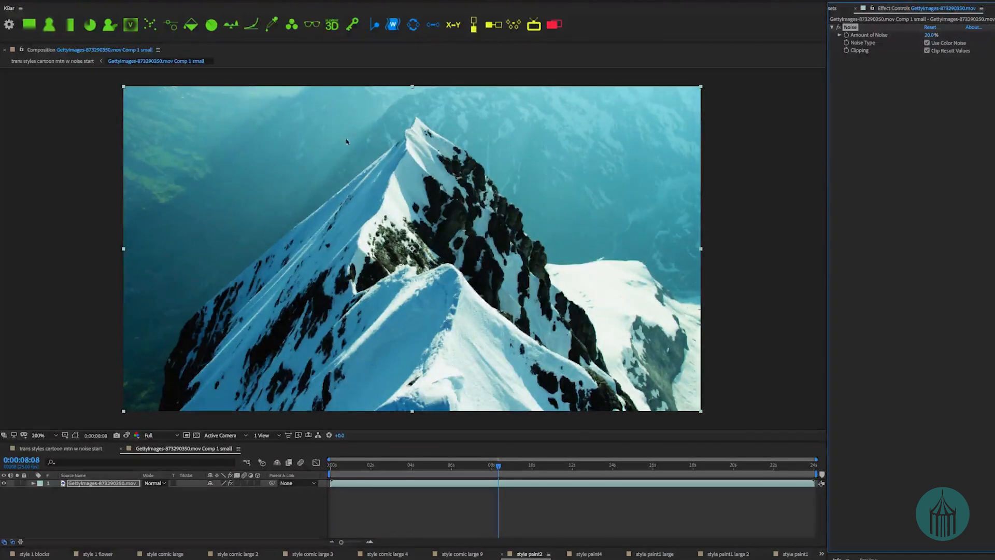
- Compare the noise-enhanced styled mountain in trans styles cartoon mtn w noise start with the stored snapshot
click(80, 449)
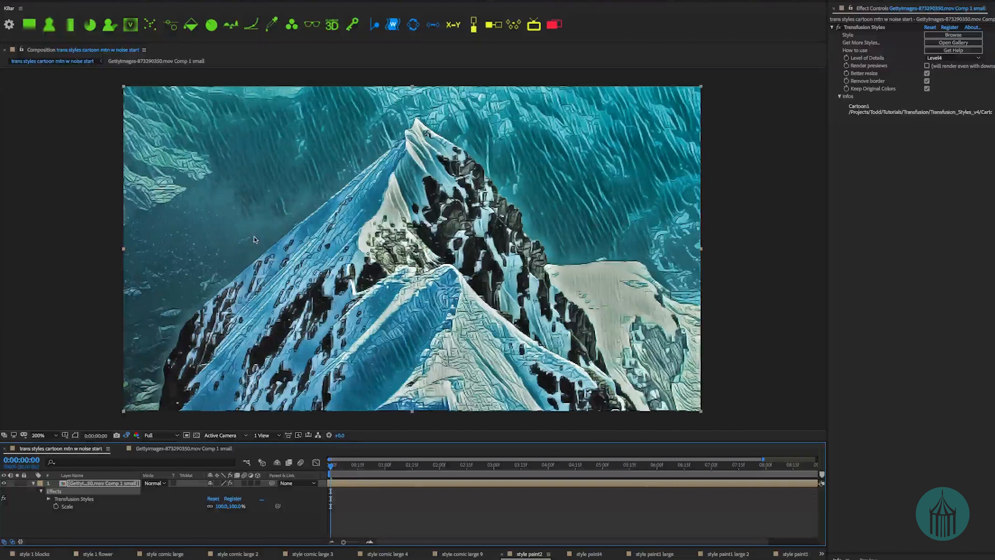
key(F5)
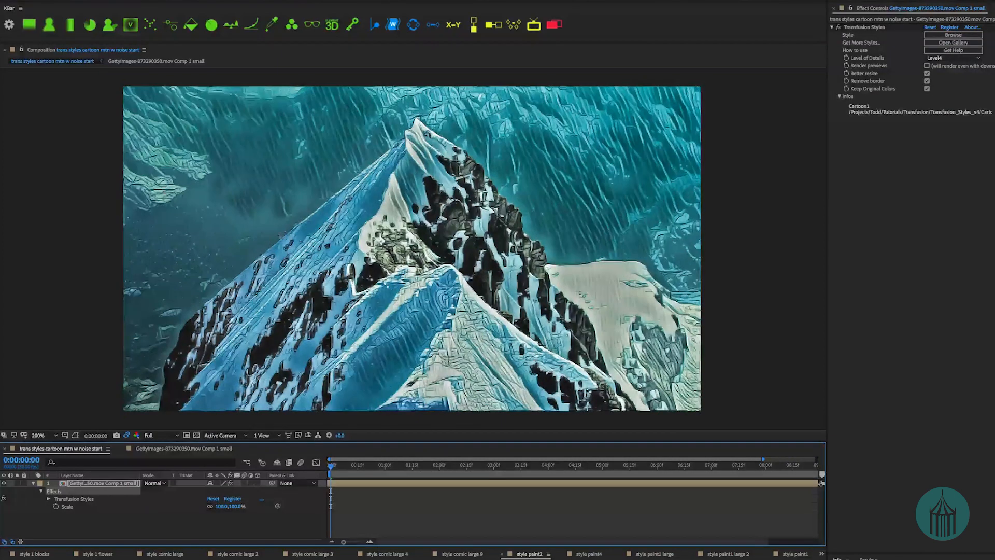
key(F5)
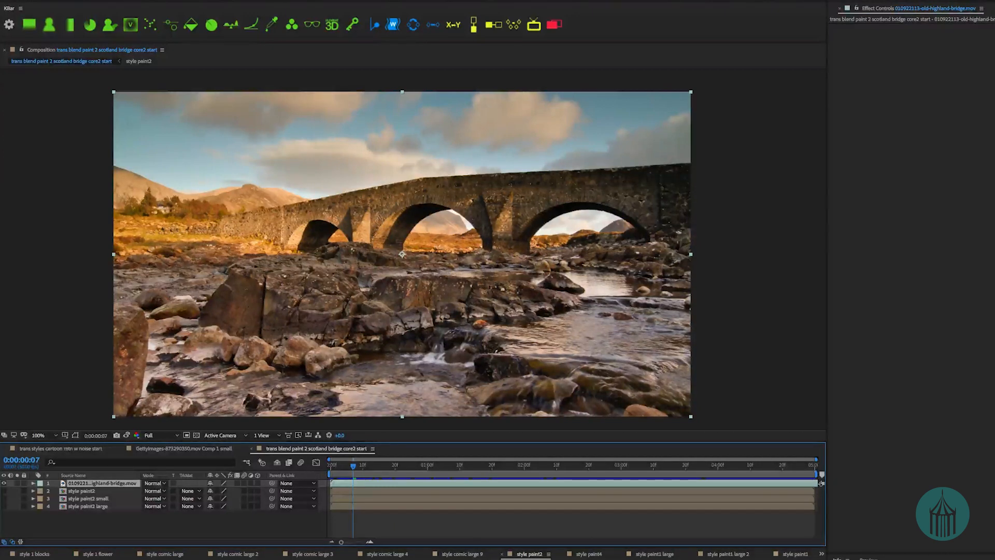
- Apply Transfusion Blend to the old highland bridge footage and choose the style paint2 layer as its style
click(35, 1)
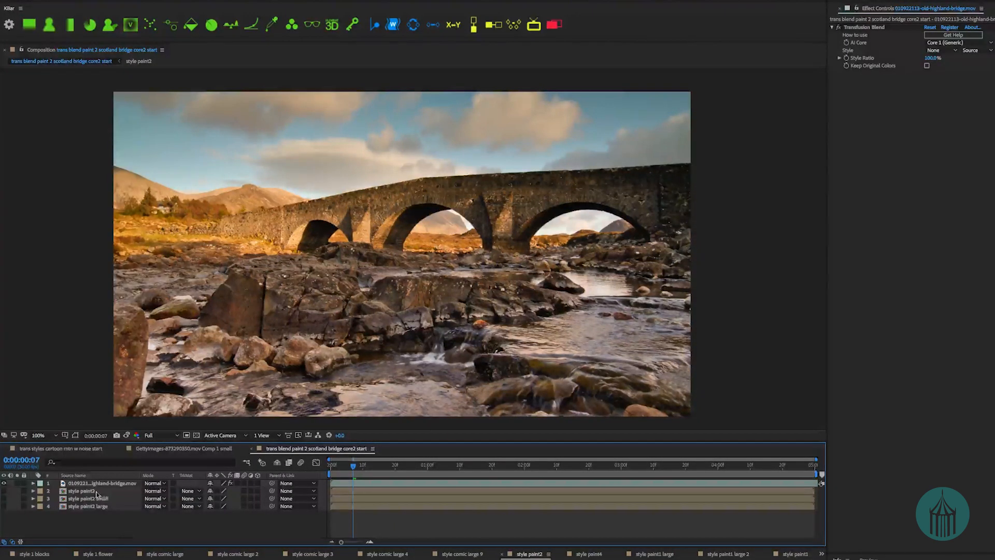
double_click(86, 491)
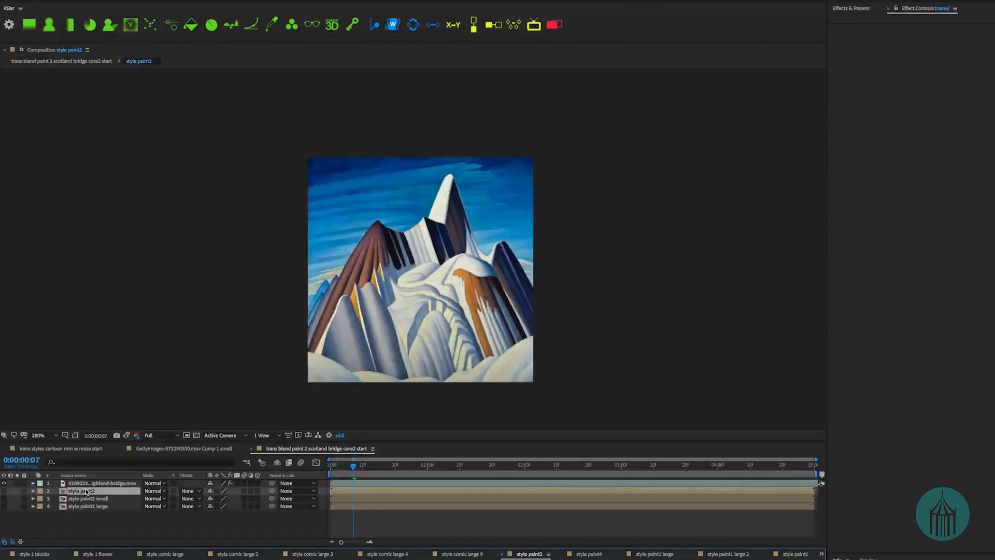
click(87, 492)
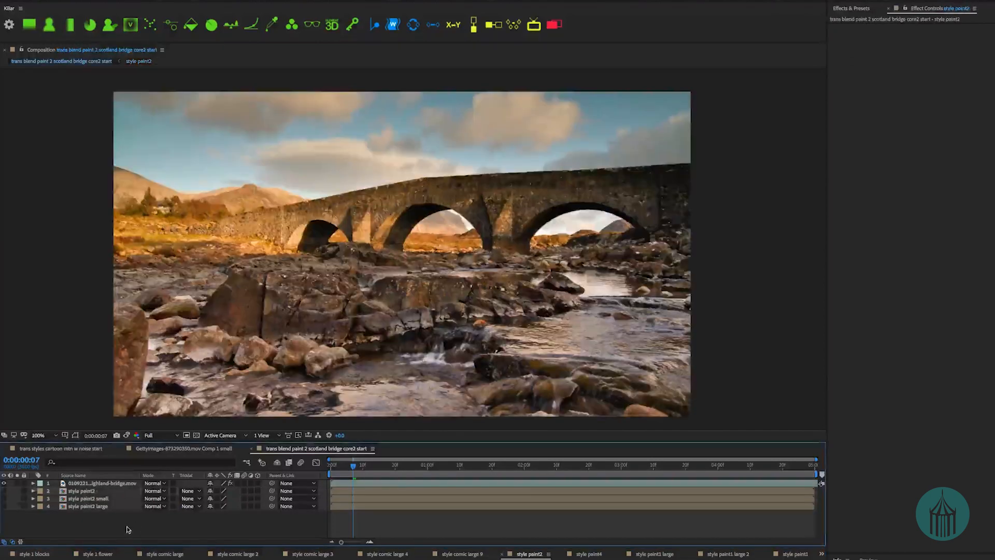
click(87, 486)
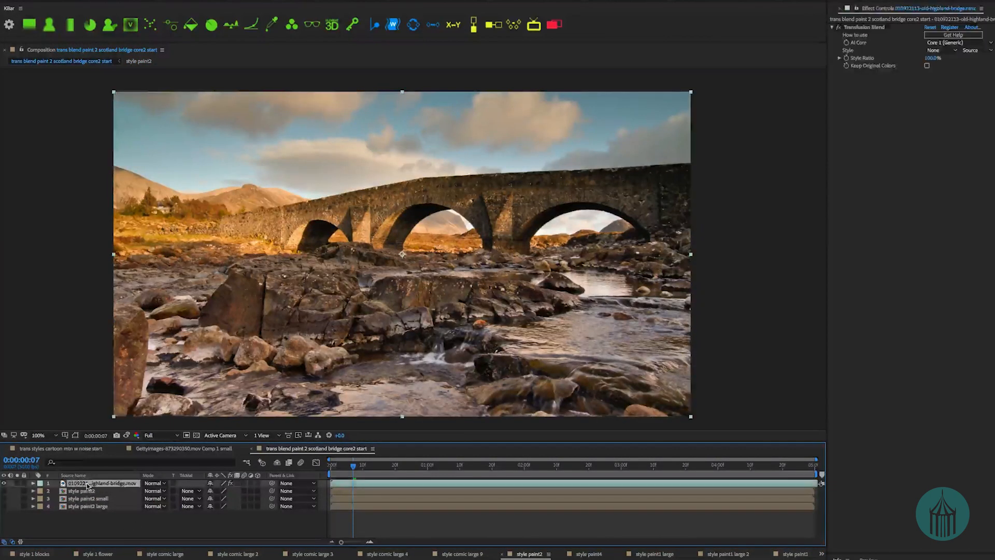
click(938, 51)
click(879, 82)
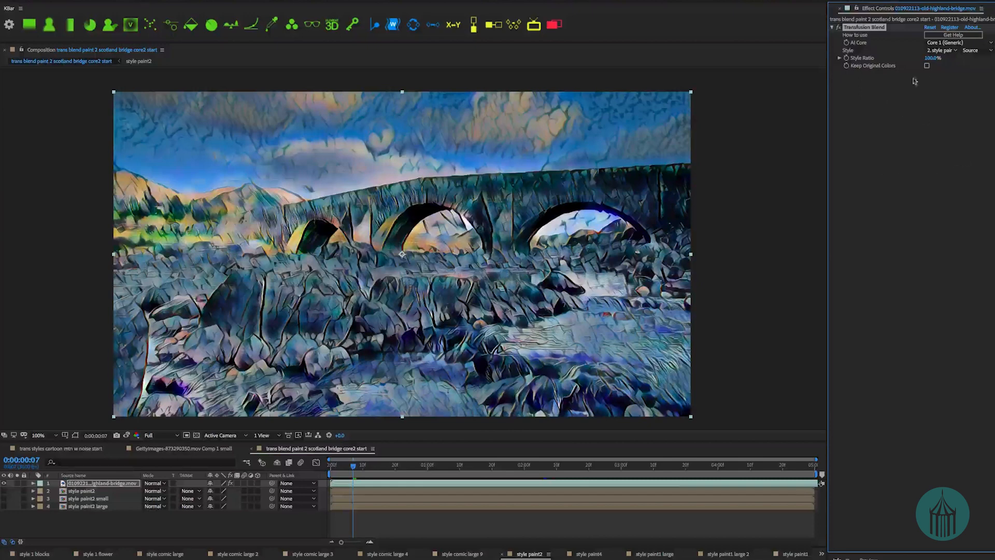
- Set the bridge's Transfusion Blend AI Core to Core 2 (Painting Detailed) and review the style layer's source options
click(945, 44)
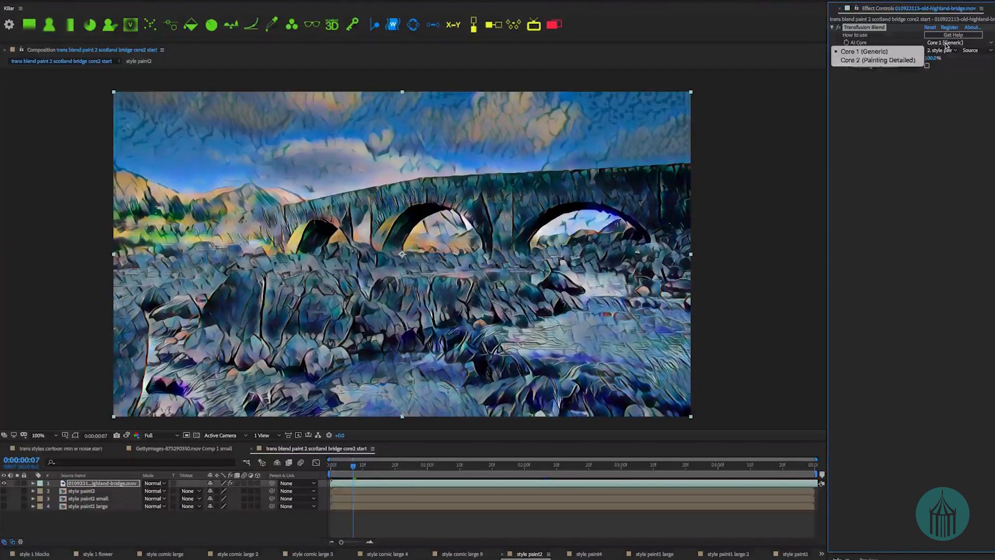
click(848, 176)
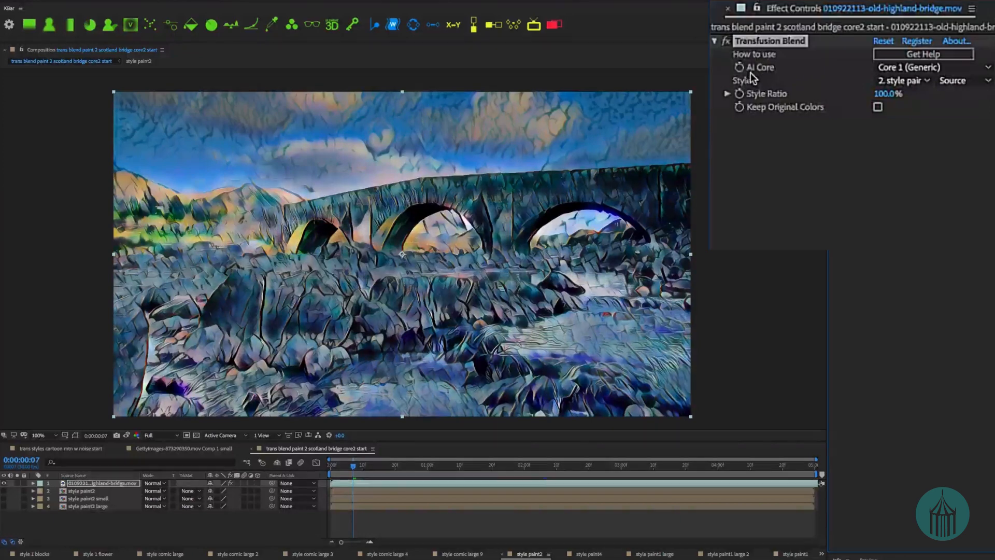
click(920, 72)
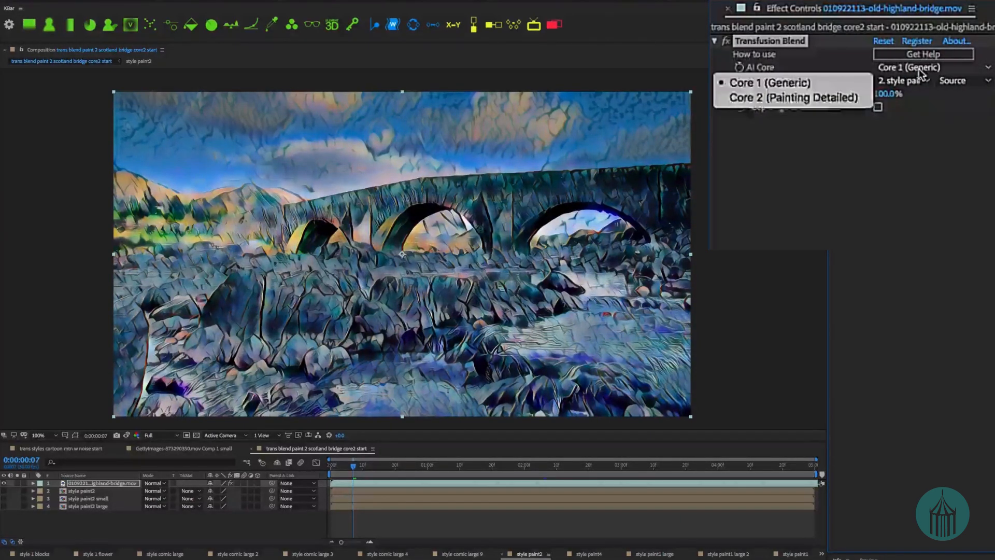
click(840, 99)
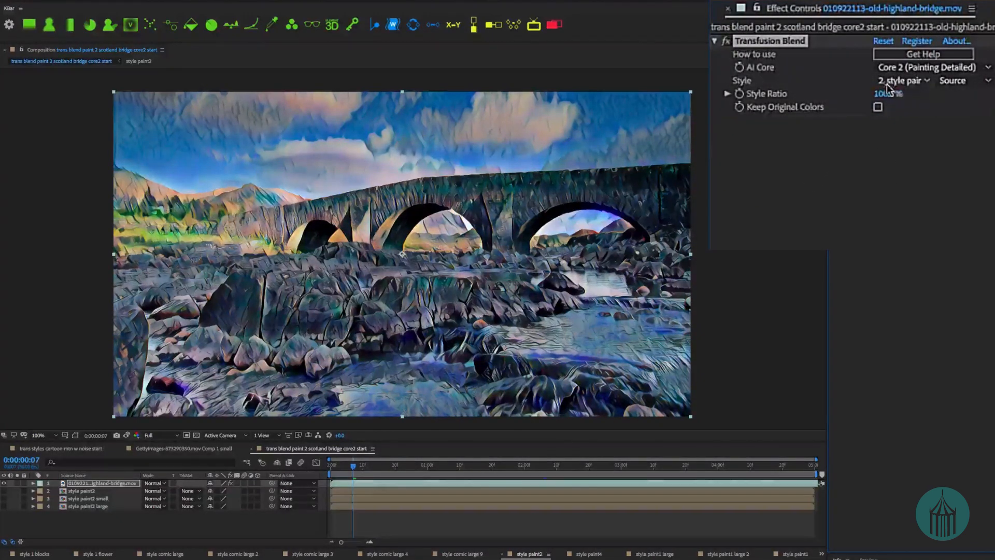
click(953, 81)
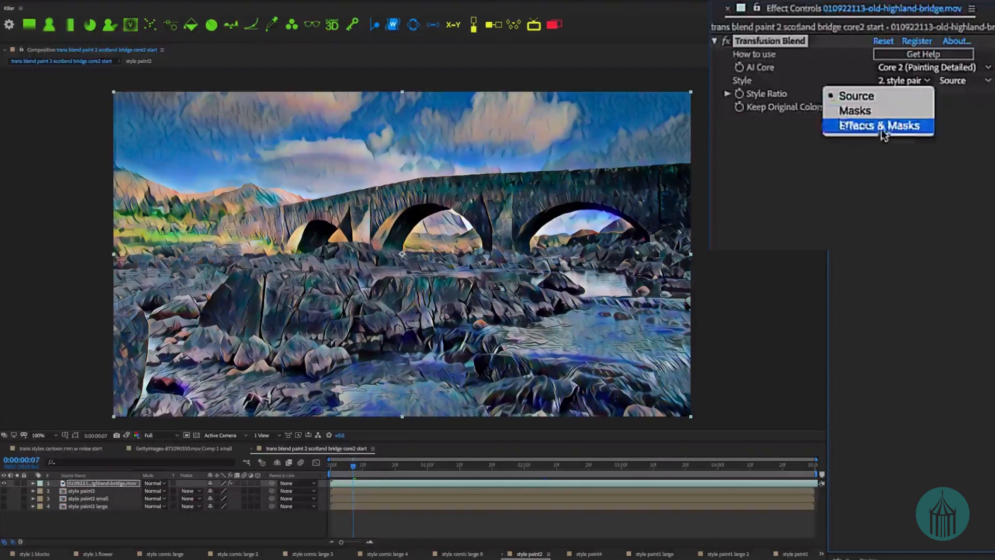
click(908, 204)
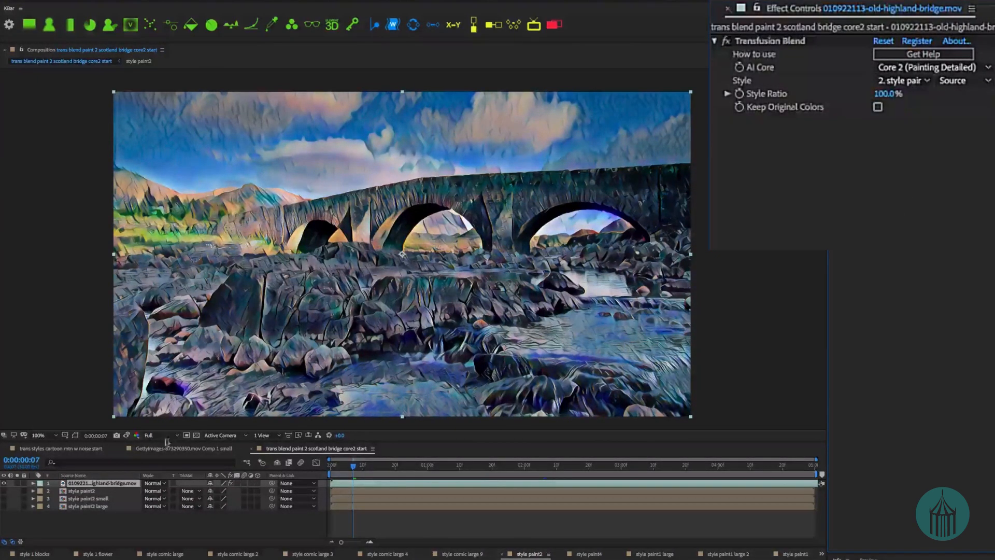
- Move the layer visibility switches after the source names, then make the style paint2 layer visible and isolate it
click(26, 491)
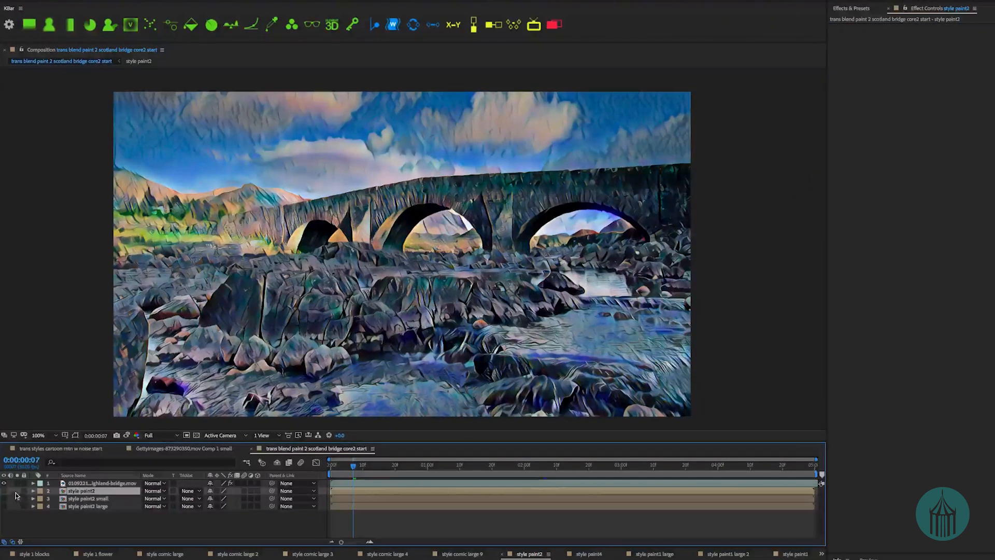
drag(9, 476, 141, 487)
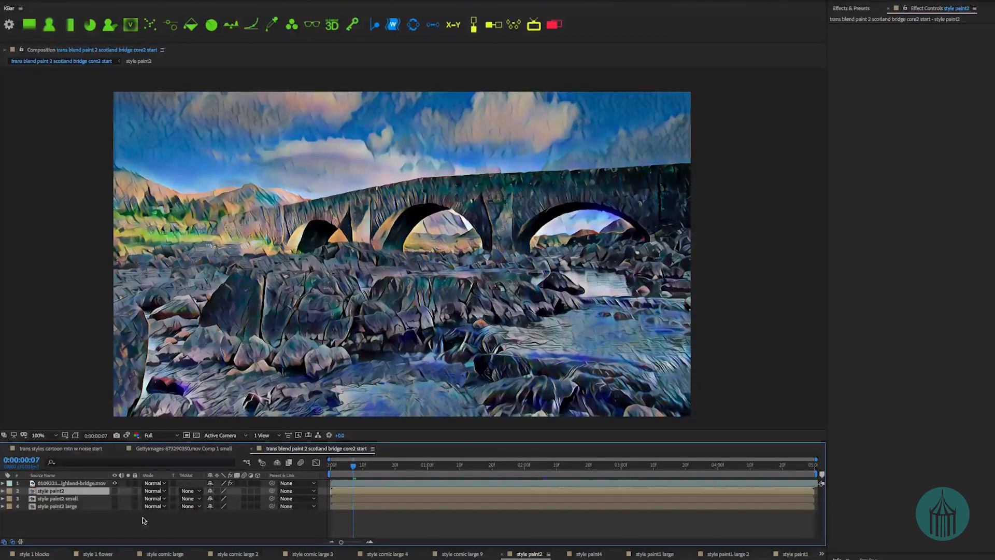
click(114, 490)
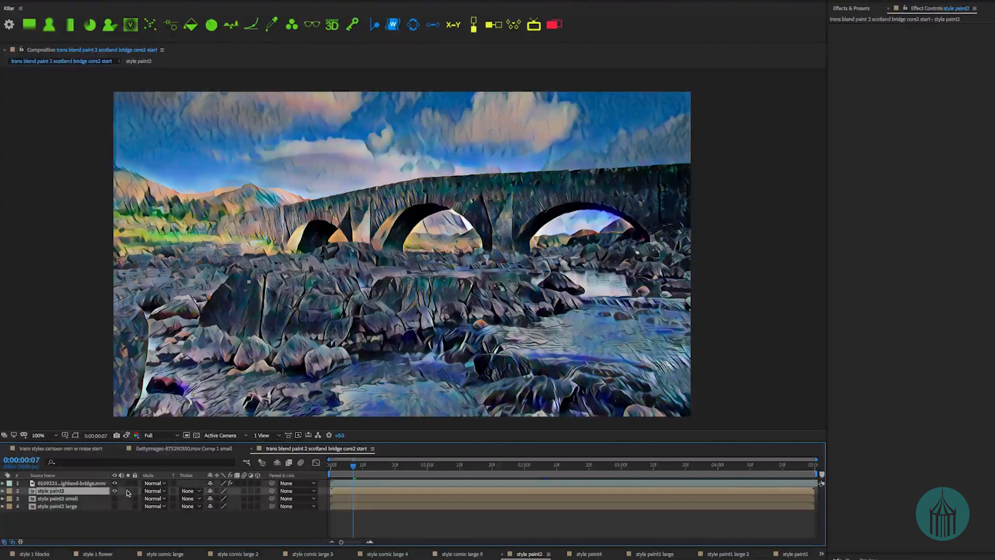
click(128, 490)
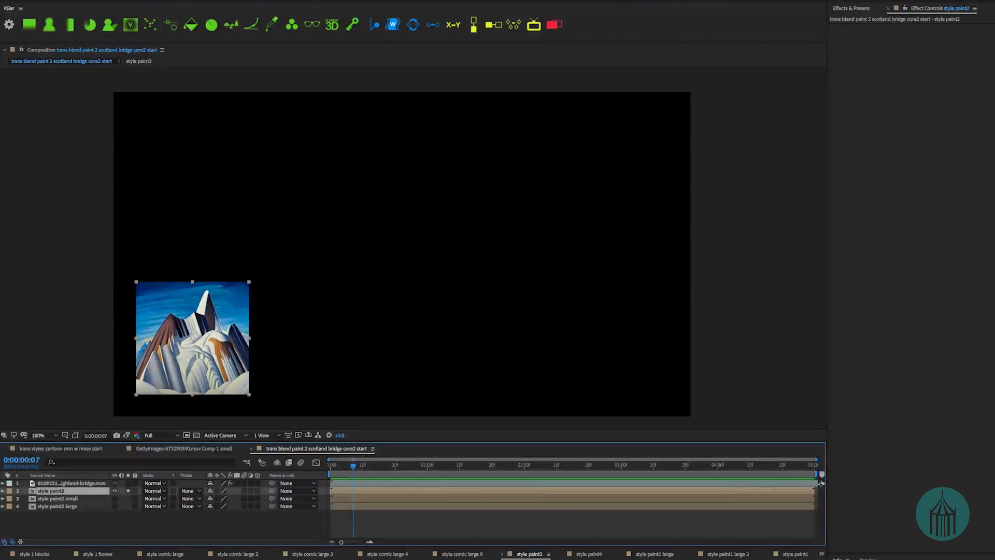
- Draw a small rectangular mask around the centre of the style paint2 image and end its isolated view
click(249, 394)
mouse_move(160, 307)
mouse_down()
mouse_move(196, 360)
mouse_move(224, 371)
mouse_up()
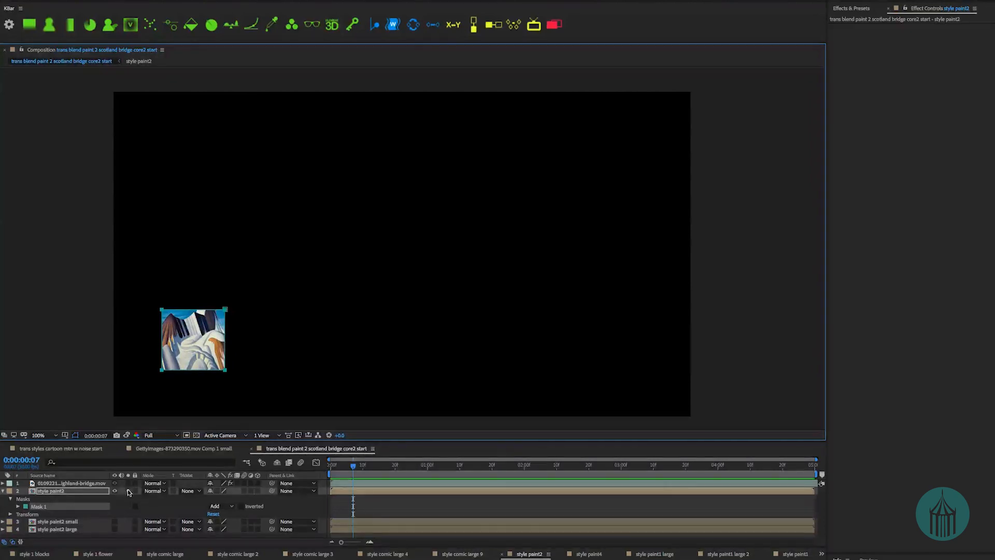
click(127, 491)
- Set the style layer source of the bridge's Transfusion Blend to Masks and check the masked style paint2 in isolation
click(89, 483)
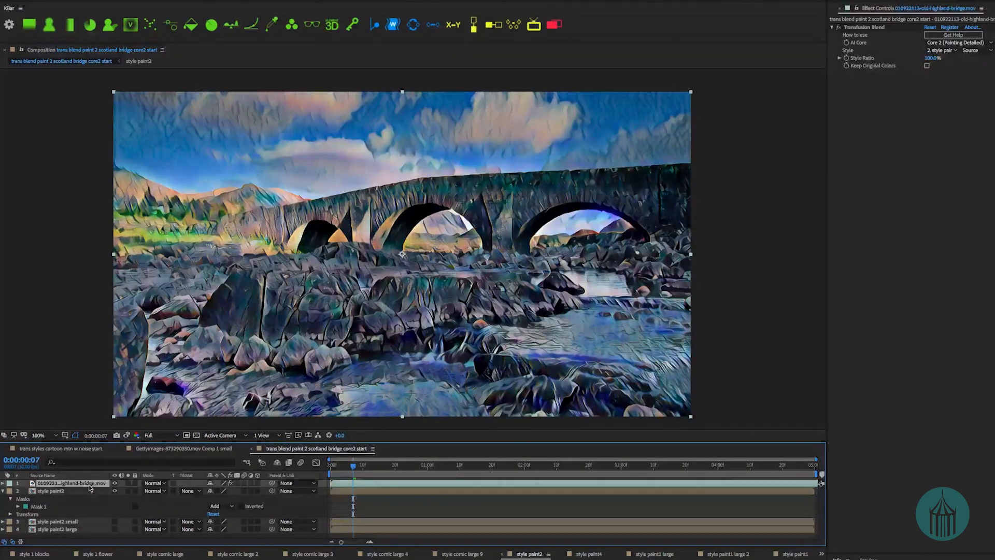
click(970, 50)
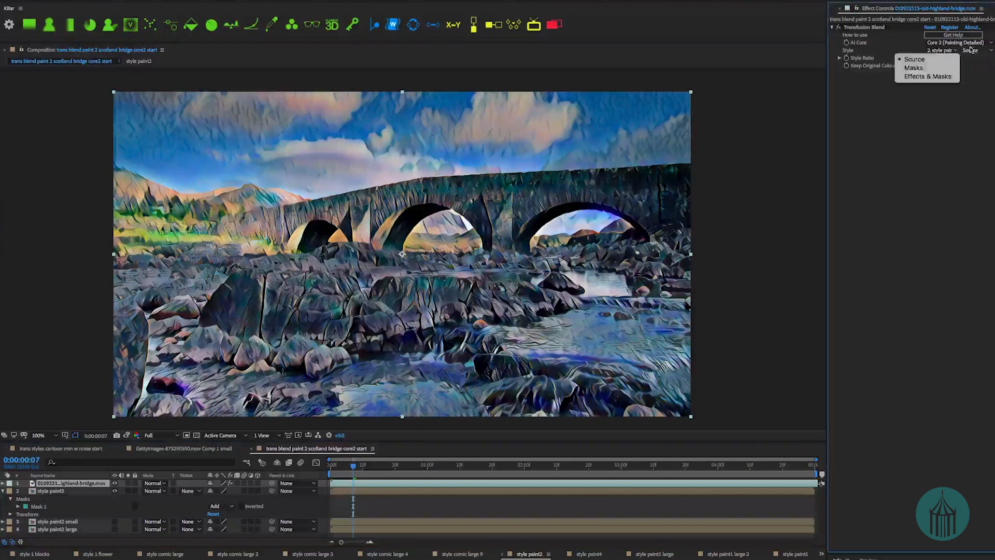
click(944, 69)
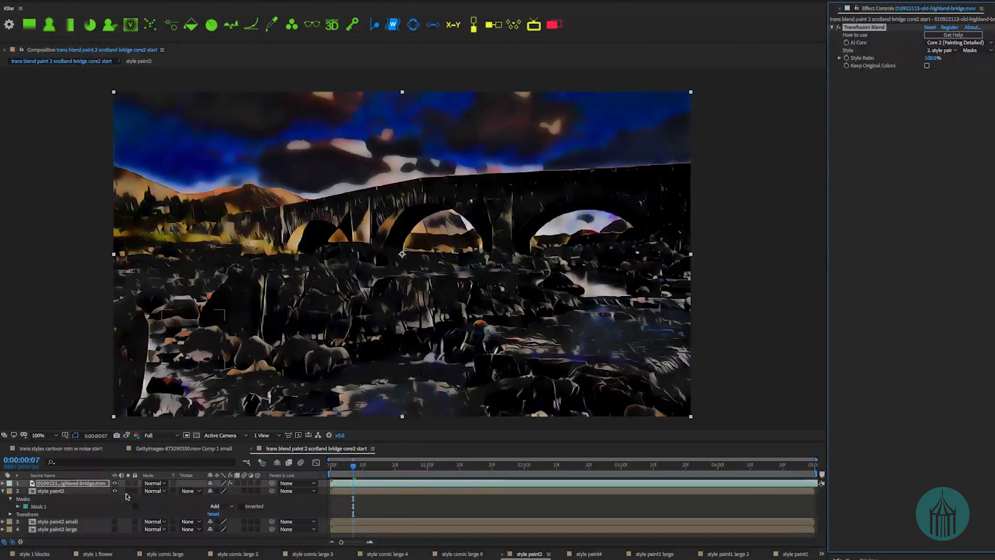
click(128, 491)
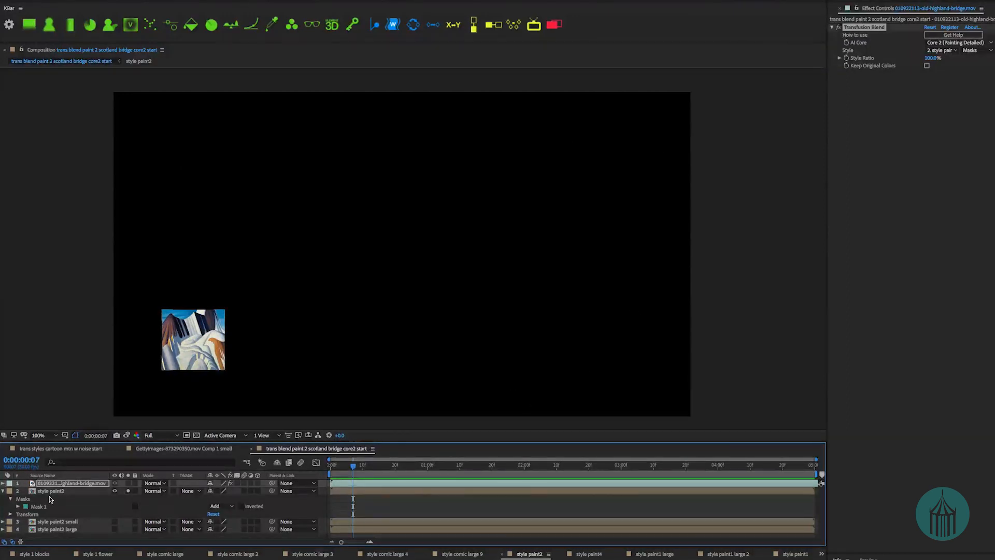
click(128, 490)
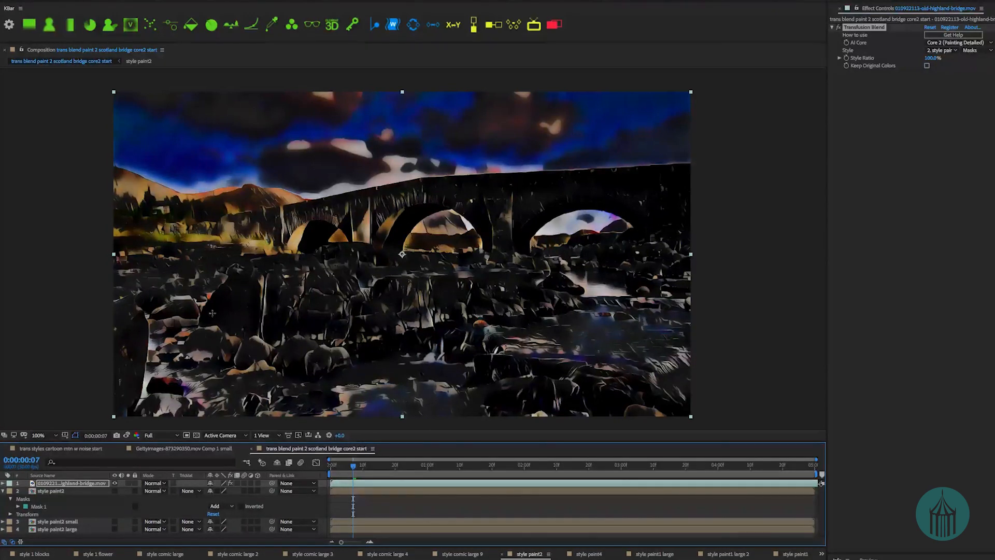
- Scale the style paint2 layer to 515% in isolation and move it up near the middle of the frame
click(61, 491)
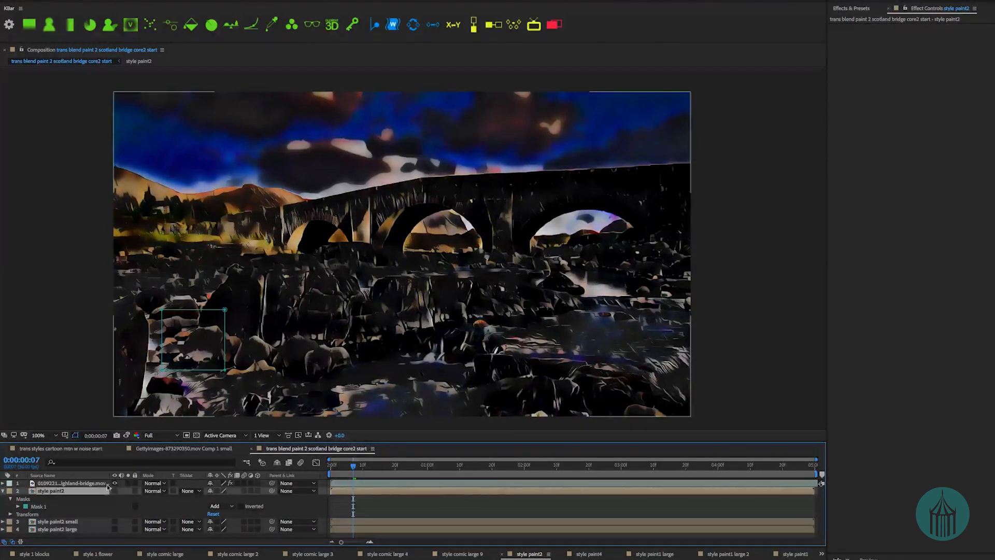
click(129, 491)
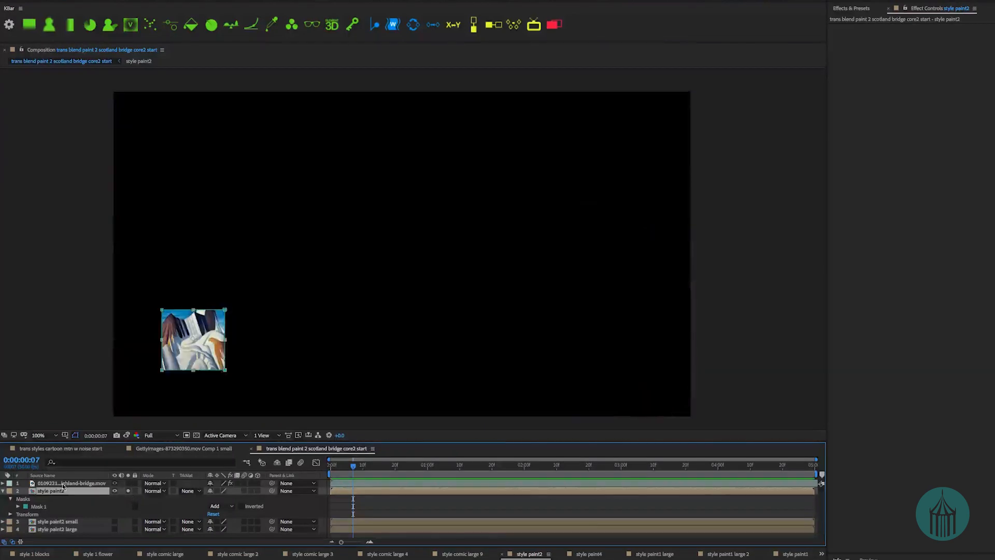
key(s)
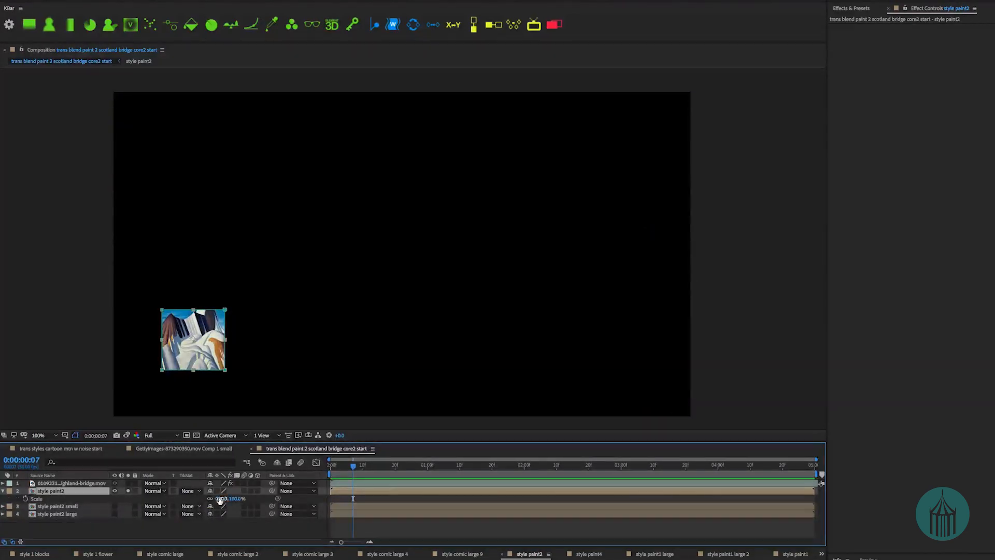
drag(230, 498, 444, 498)
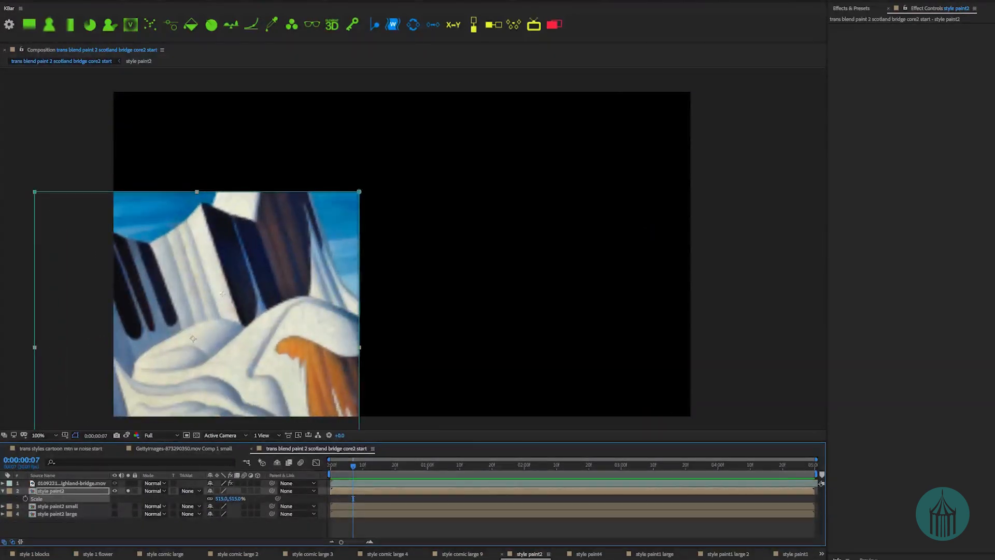
mouse_move(276, 268)
mouse_down()
mouse_move(421, 185)
mouse_move(422, 170)
mouse_up()
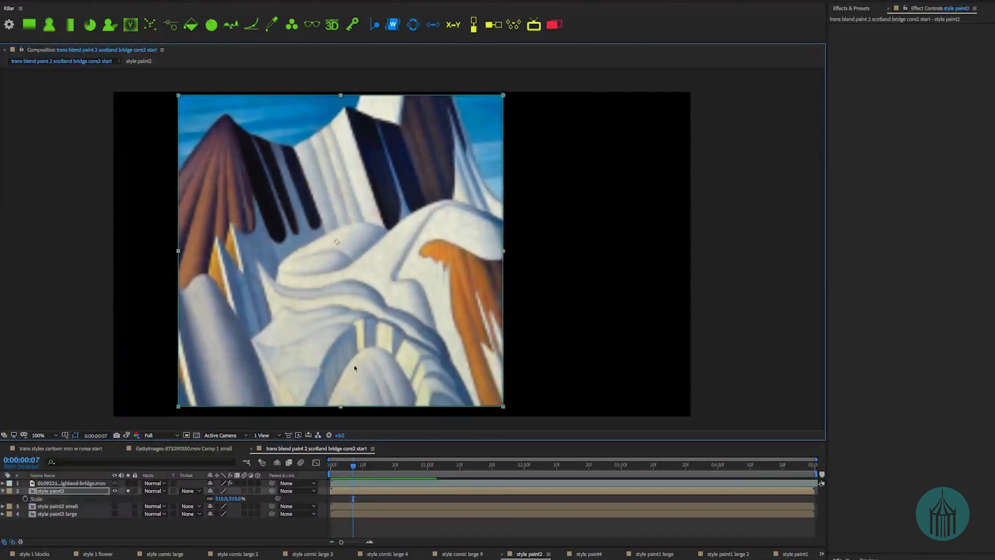
click(128, 491)
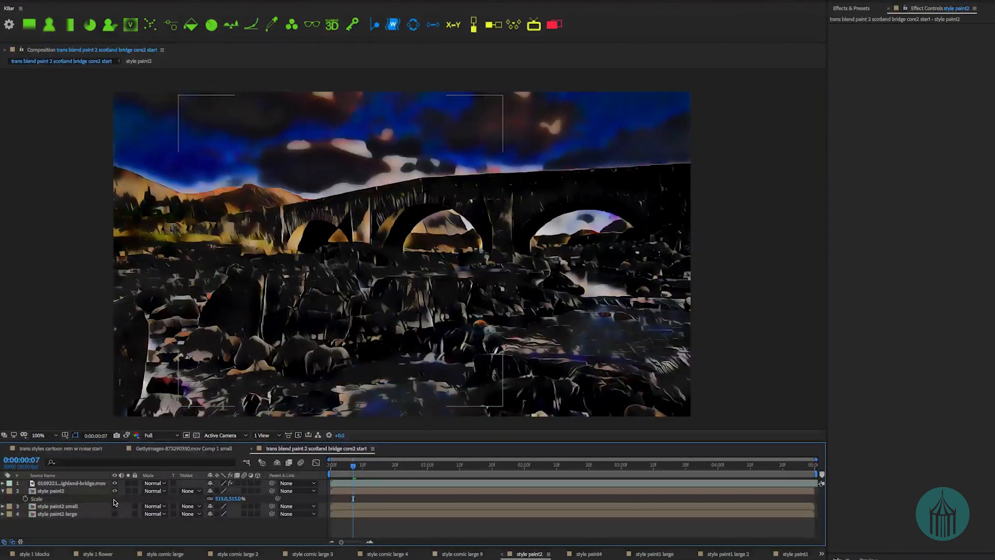
- Delete Mask 1 from the style paint2 layer and check the unmasked style image in isolation
click(86, 483)
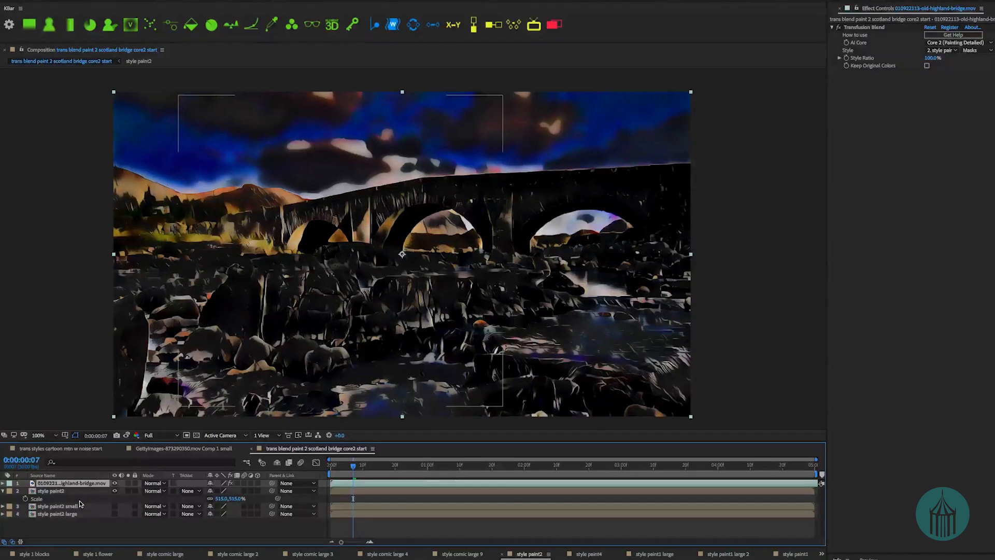
click(980, 50)
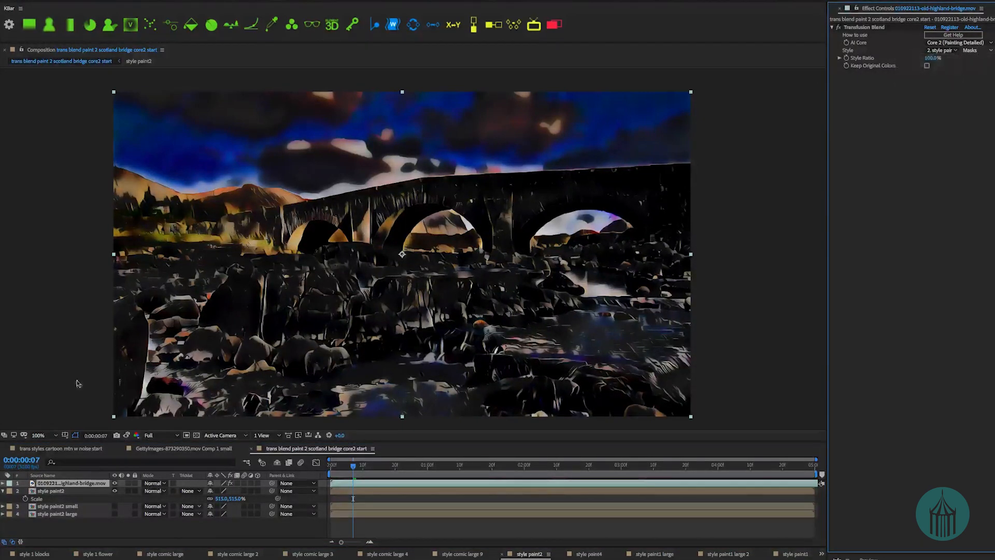
click(58, 491)
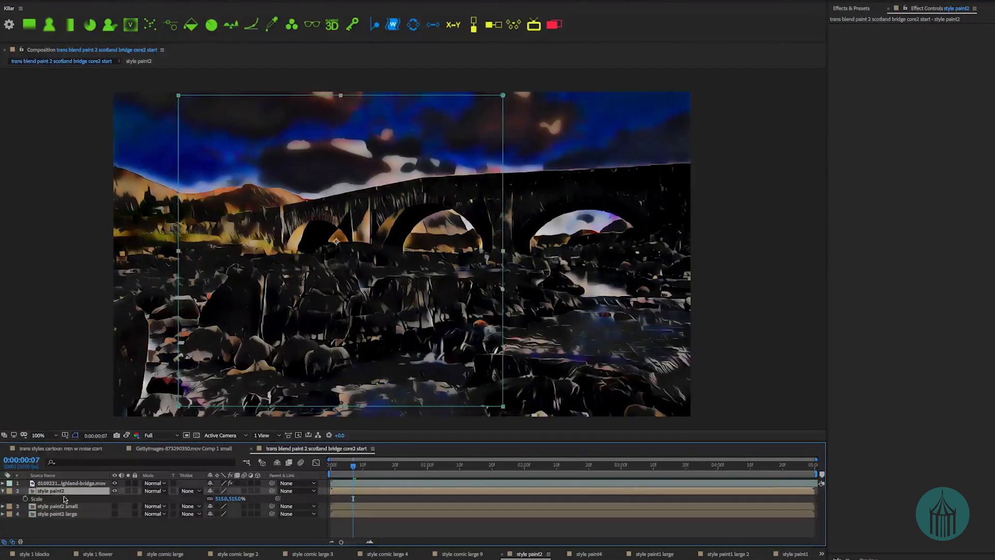
key(m)
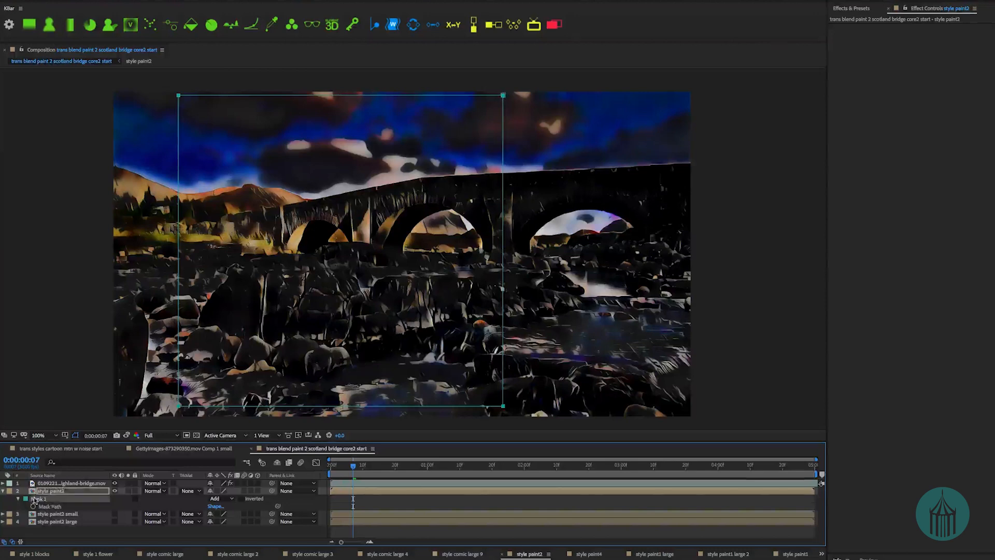
key(Delete)
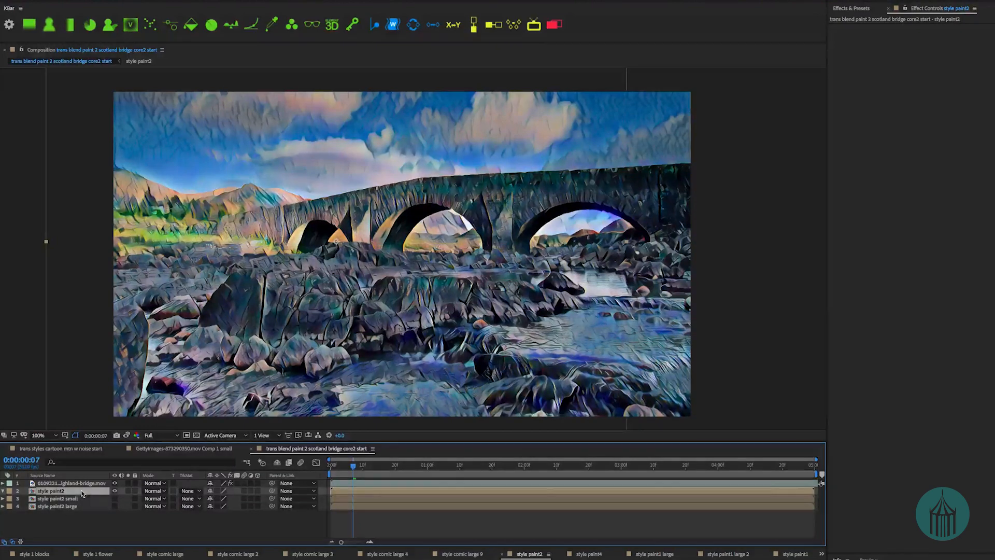
click(127, 490)
click(128, 490)
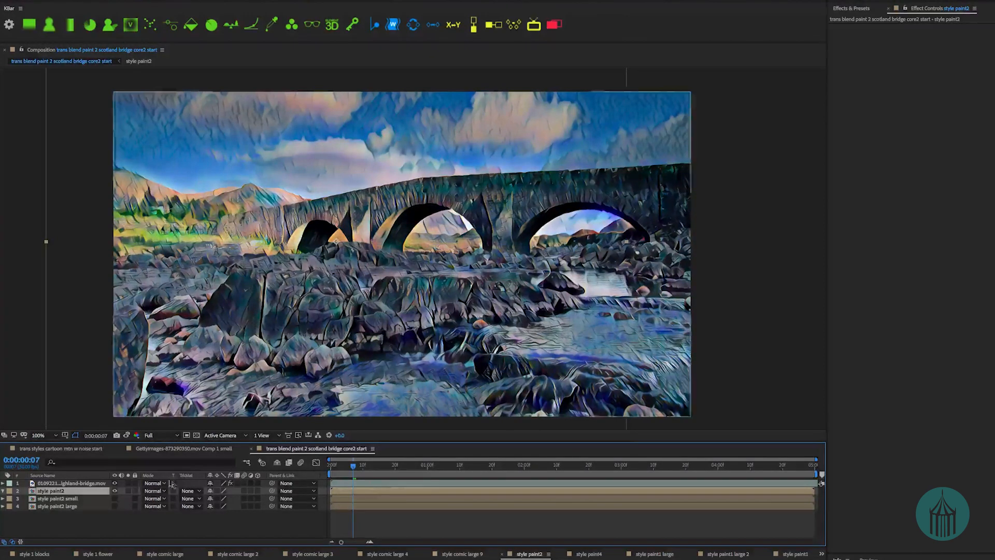
- Apply Fast Box Blur with a Blur Radius of 10 to the style paint2 layer and check it in isolation
click(66, 483)
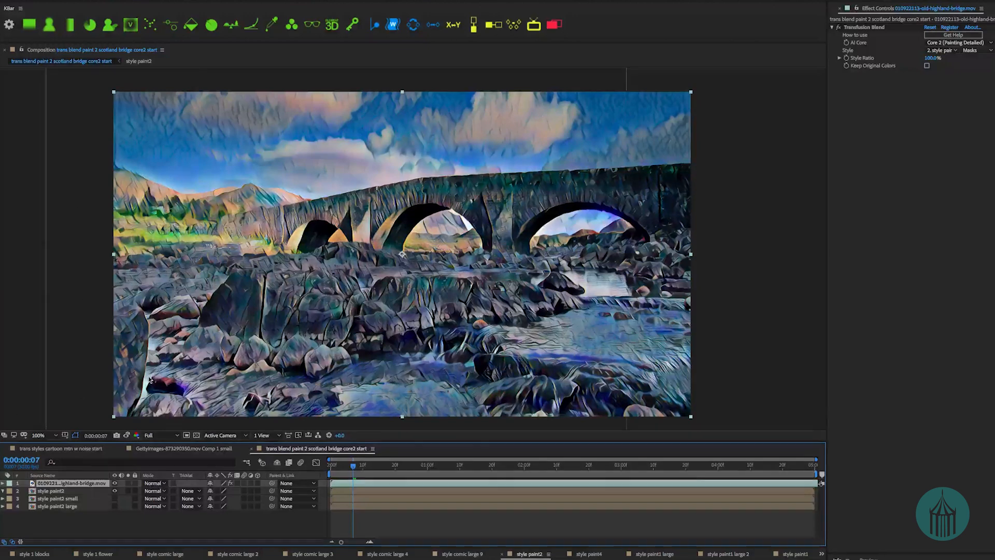
click(61, 491)
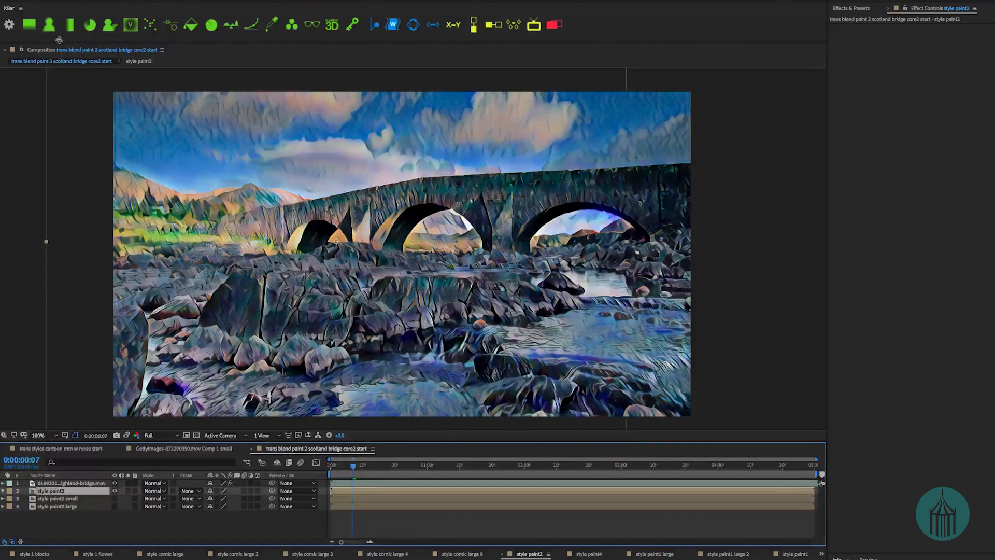
click(49, 25)
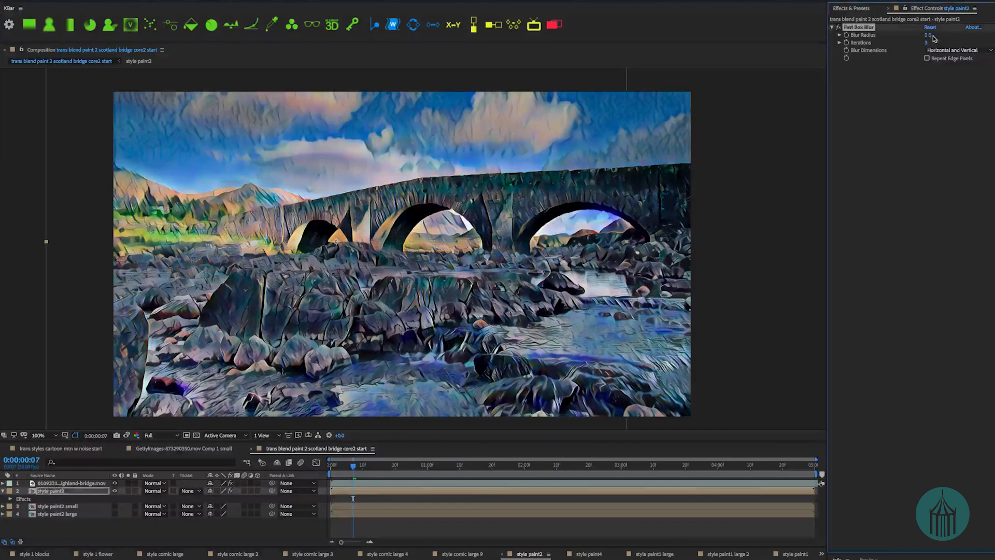
click(972, 44)
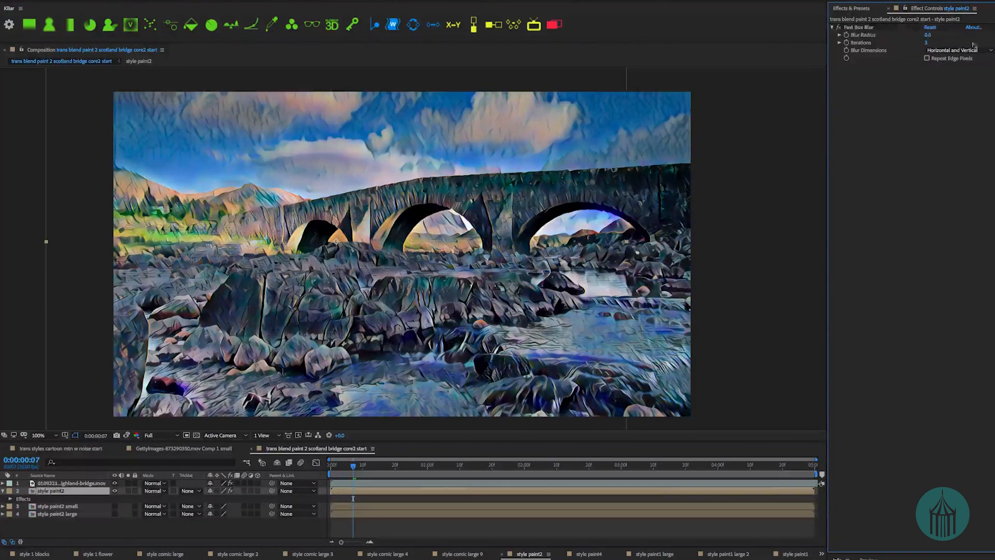
click(927, 35)
key(Return)
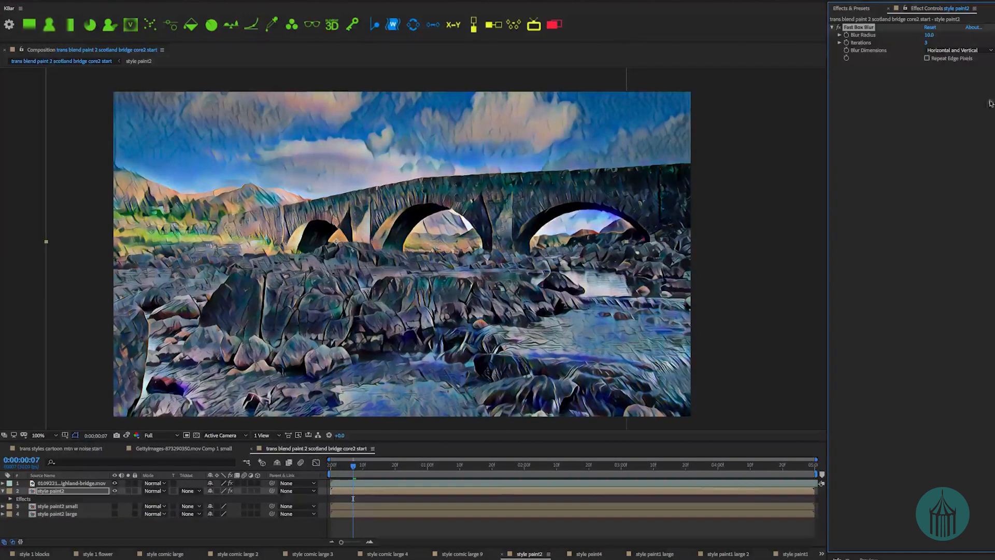
click(128, 490)
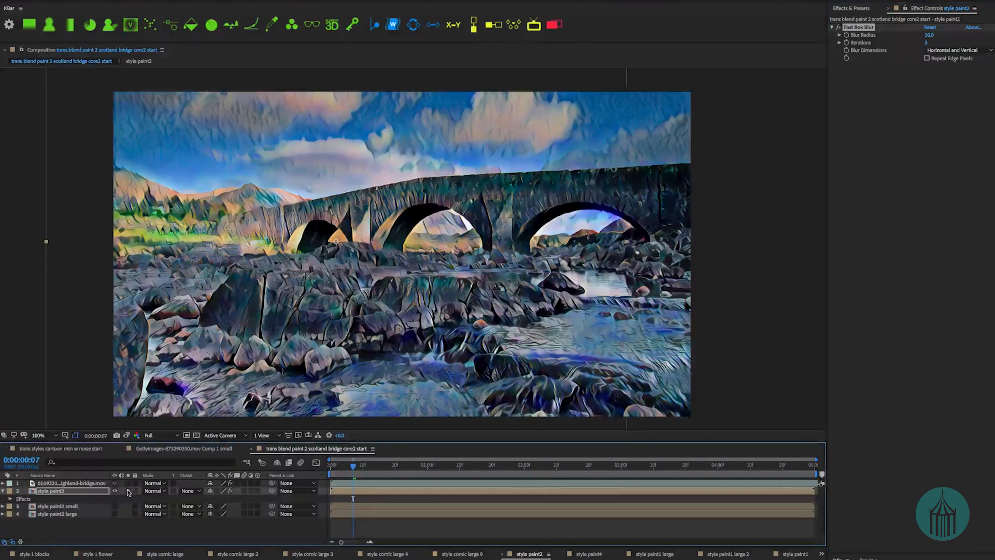
click(128, 490)
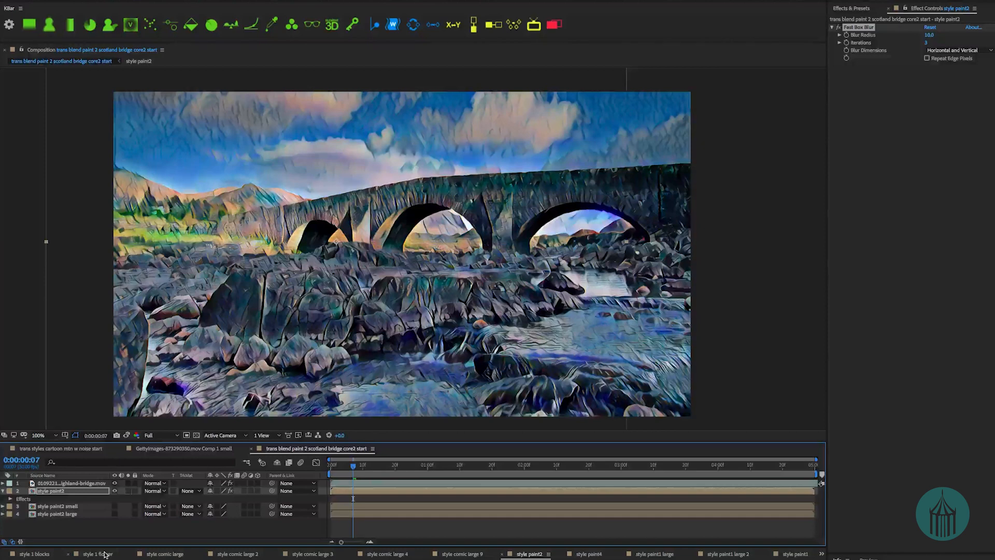
- Set the style layer source of the bridge's Transfusion Blend to Effects & Masks
click(86, 483)
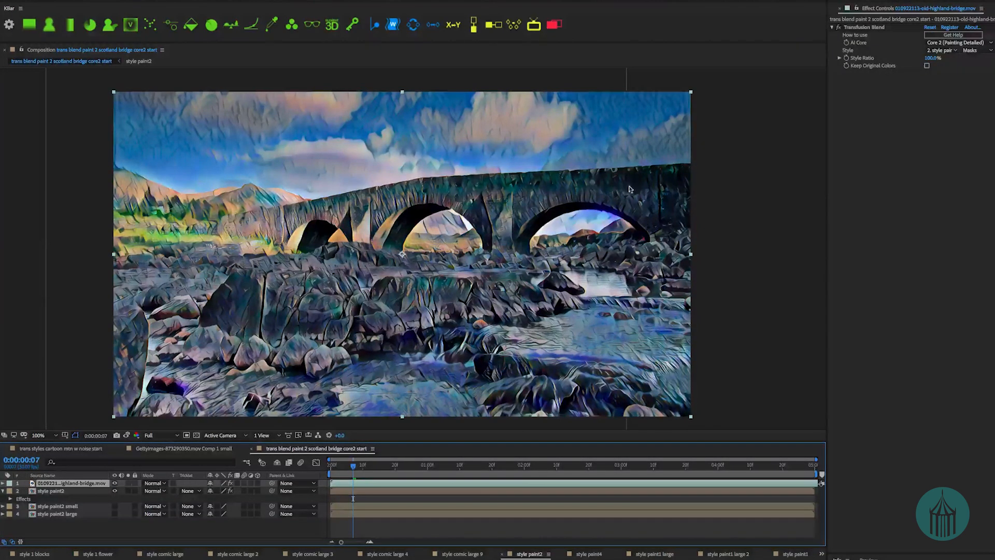
click(972, 50)
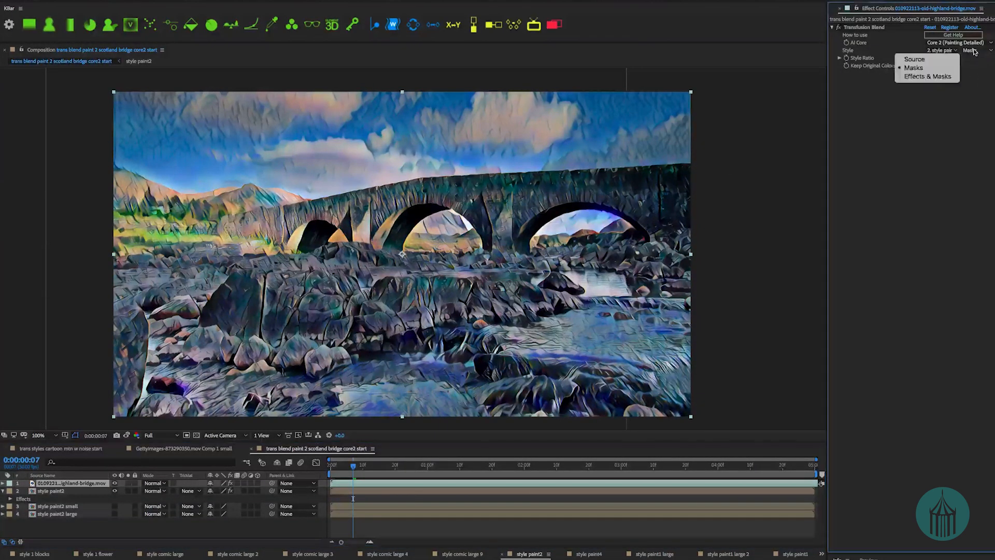
click(939, 76)
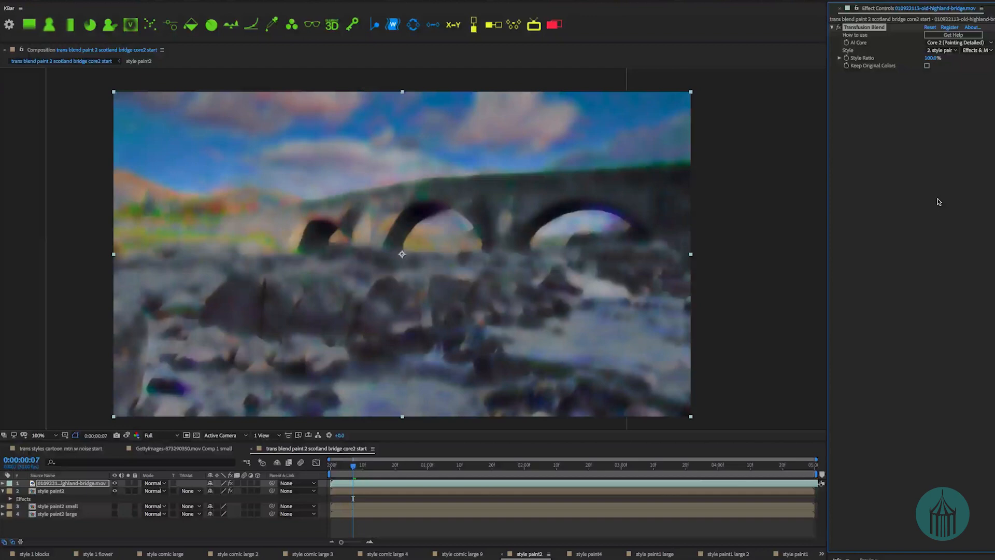
- Return the style layer source of the bridge's Transfusion Blend to Source and look at the style paint2 layer's blur settings
click(978, 52)
click(946, 60)
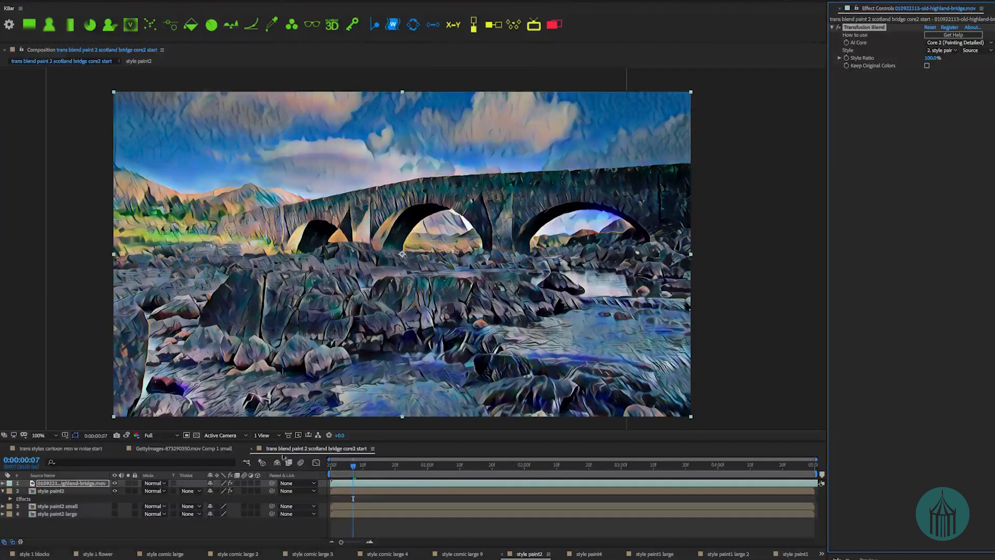
double_click(55, 490)
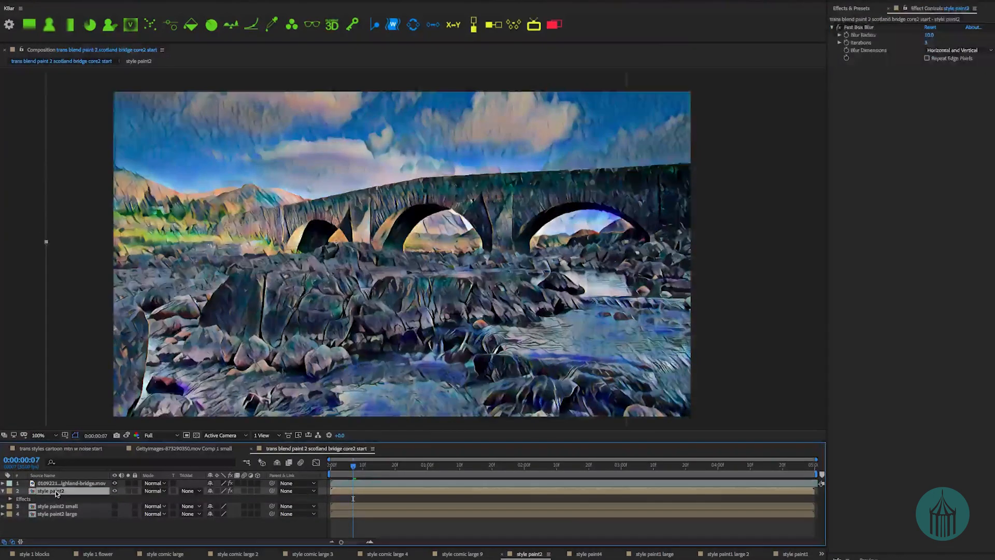
click(258, 537)
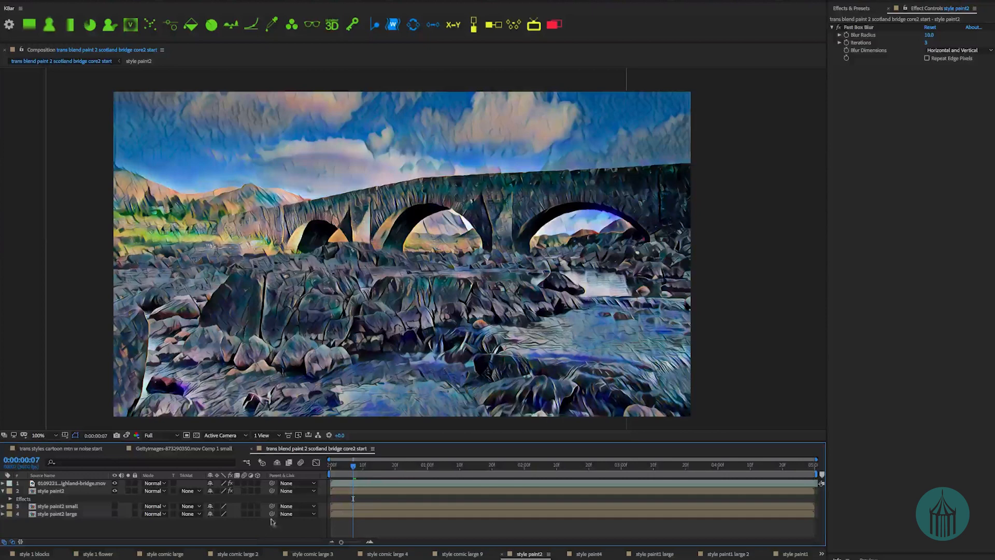
- Inspect the style paint2 and style paint2 small compositions to compare the sizes of the style image
click(78, 505)
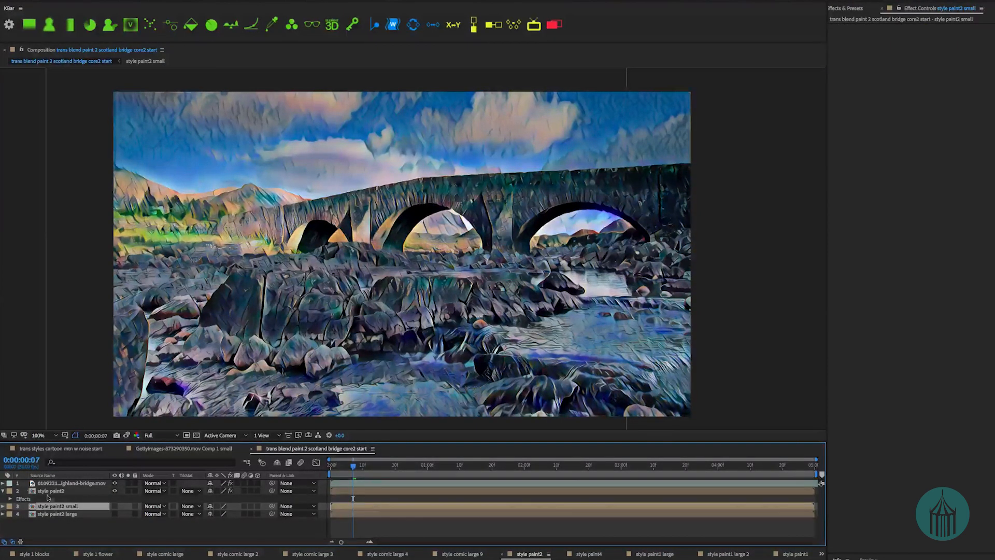
double_click(49, 490)
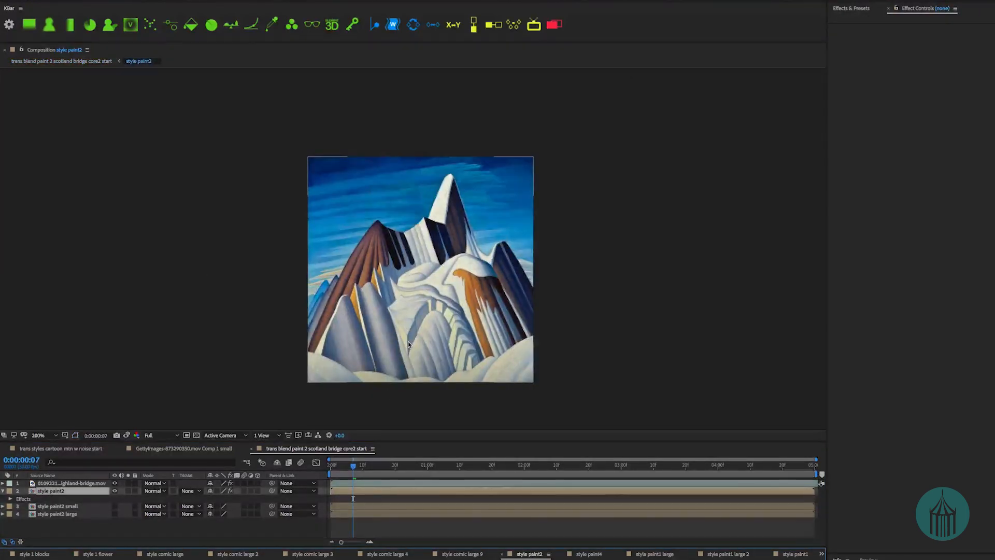
click(114, 534)
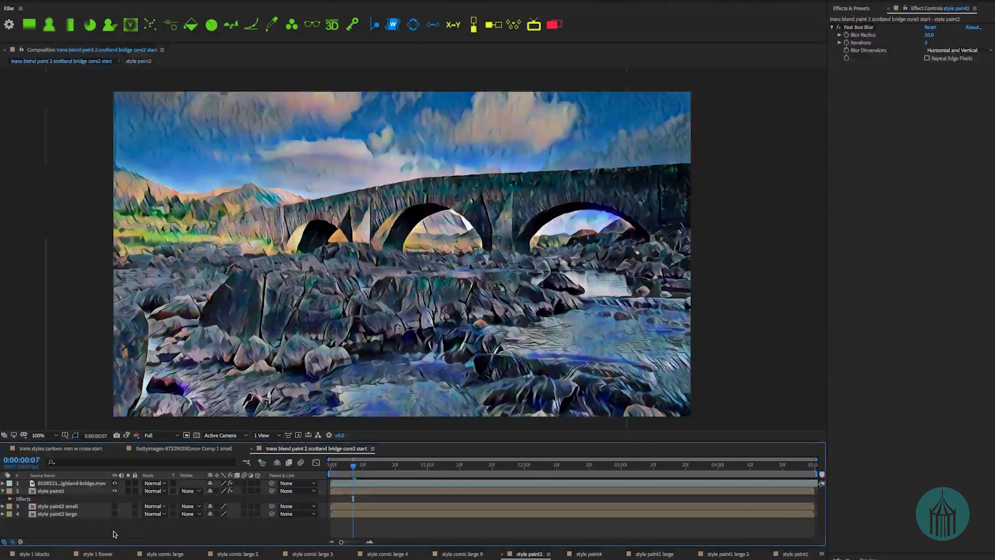
double_click(67, 507)
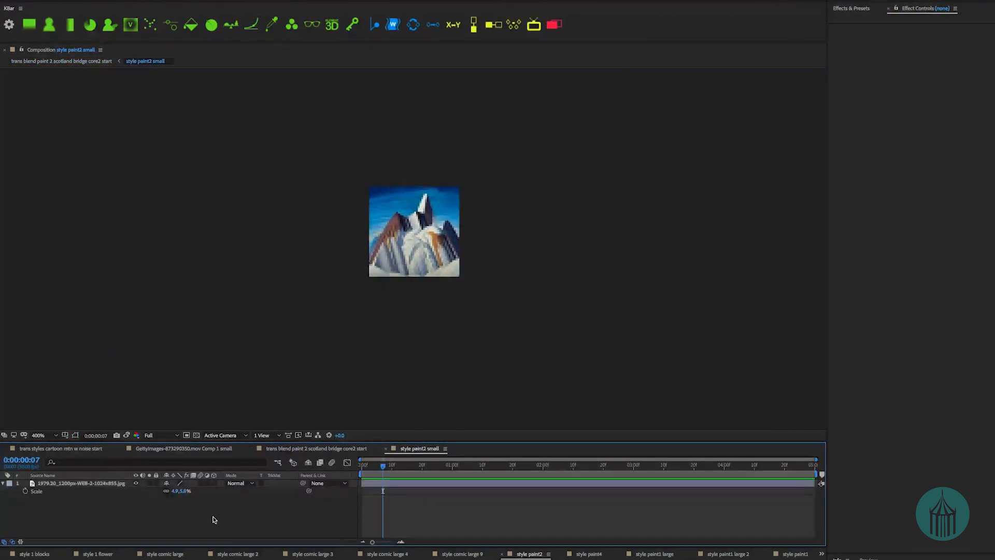
key(ctrl+w)
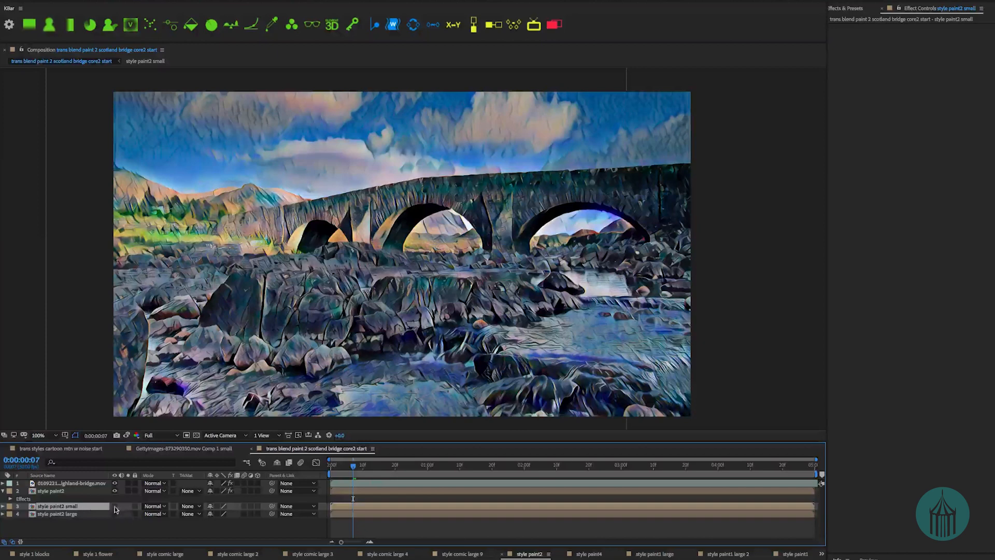
- Set the style layer of the bridge clip's Transfusion Blend to style paint2 small
click(68, 483)
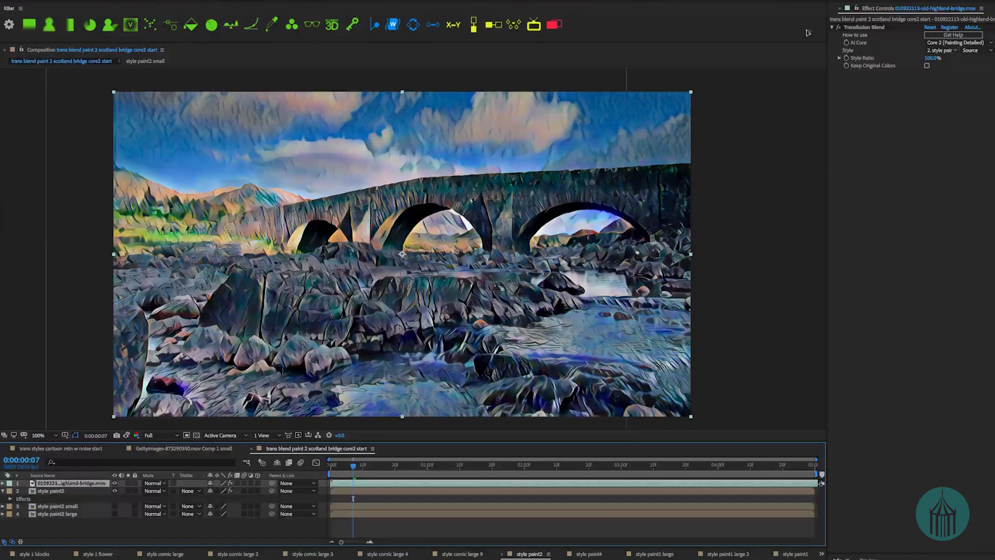
click(946, 52)
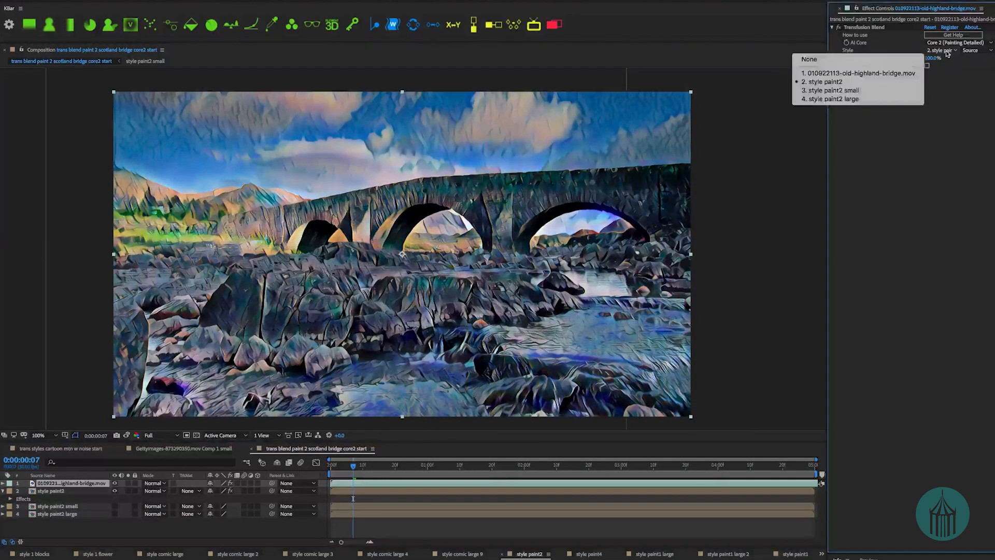
click(833, 91)
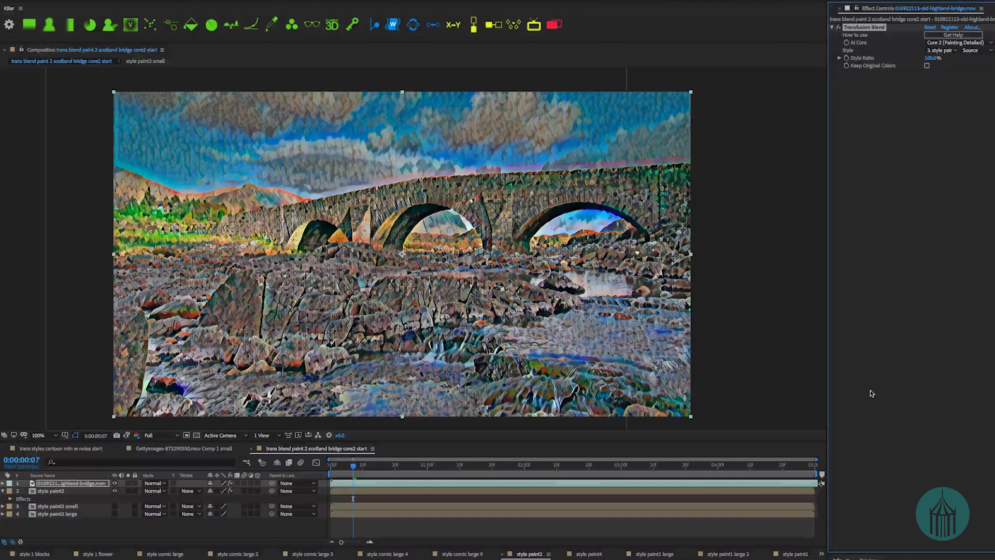
- View the style paint2 large composition, then compare style paint2 and style paint2 large as the style of the bridge's Transfusion Blend
double_click(68, 513)
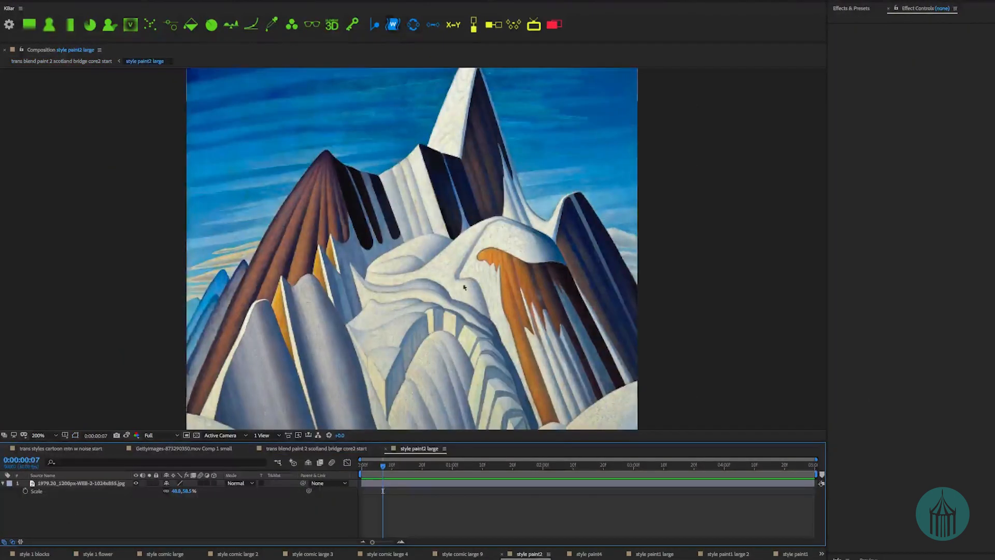
key(ctrl+w)
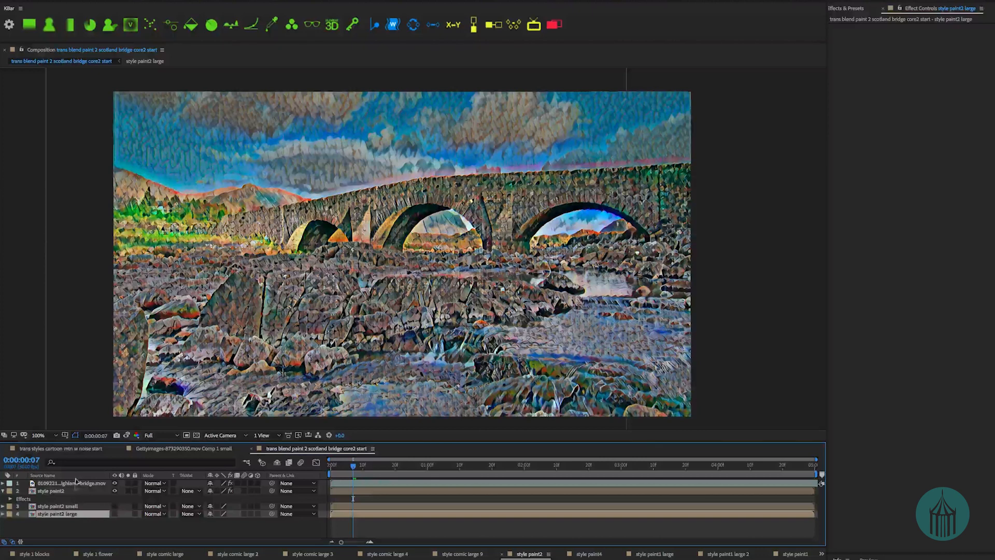
click(70, 483)
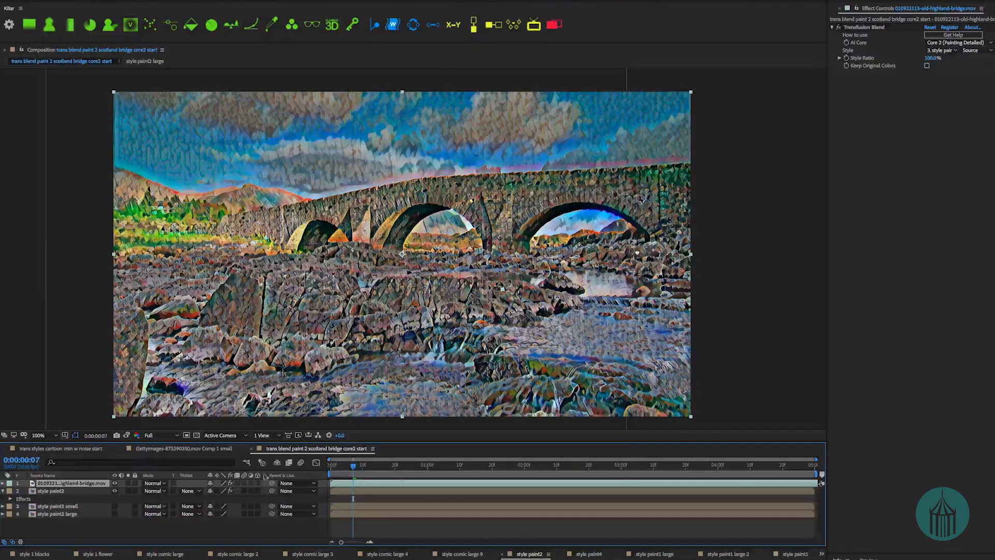
click(970, 50)
click(902, 85)
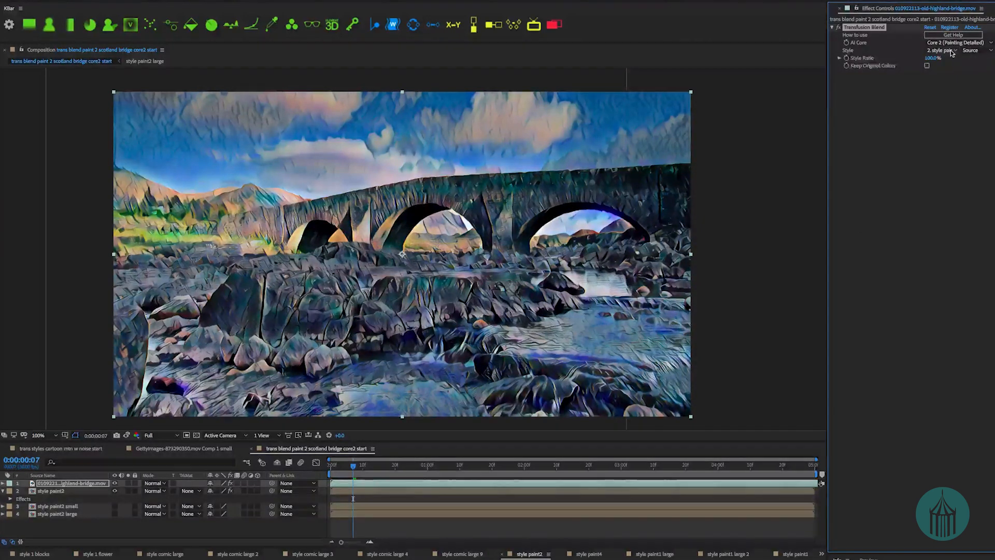
click(967, 51)
click(869, 99)
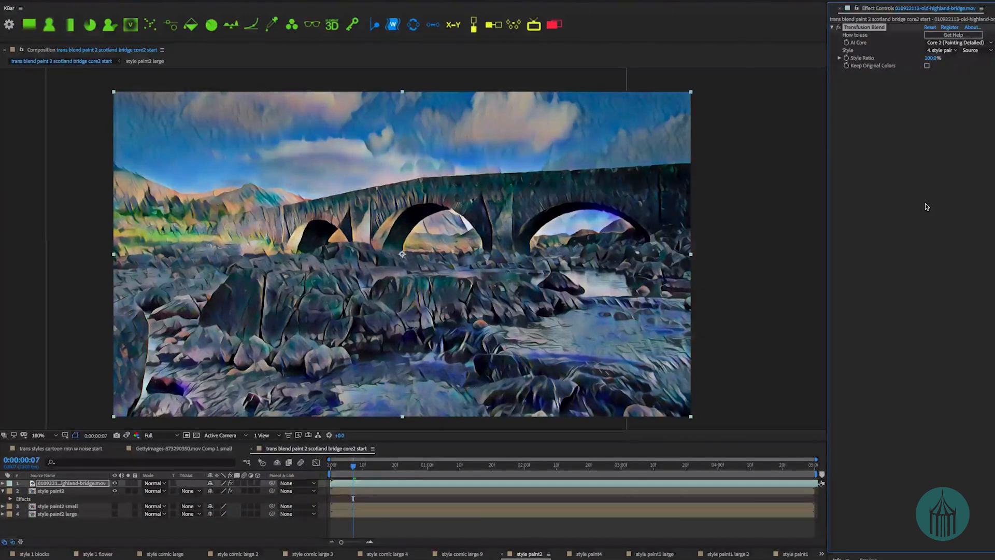
- Replace the Transfusion Blend effect on the highland bridge layer with Transfusion Styles
click(77, 484)
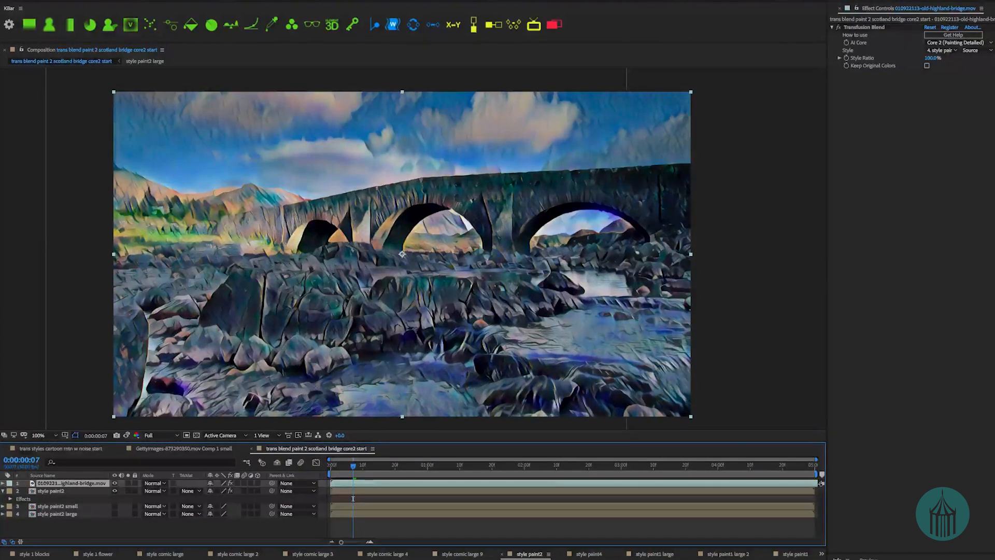
click(863, 28)
key(Delete)
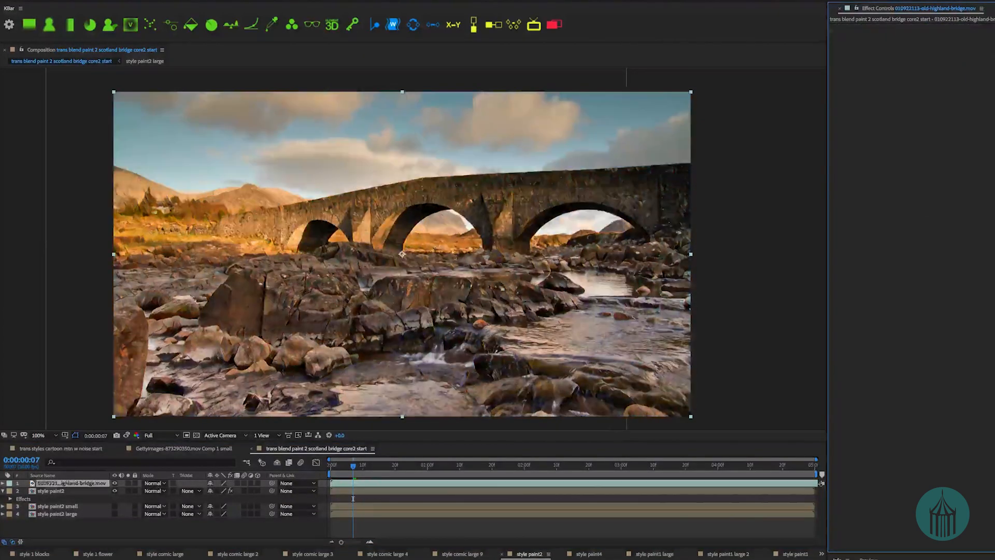
click(40, 0)
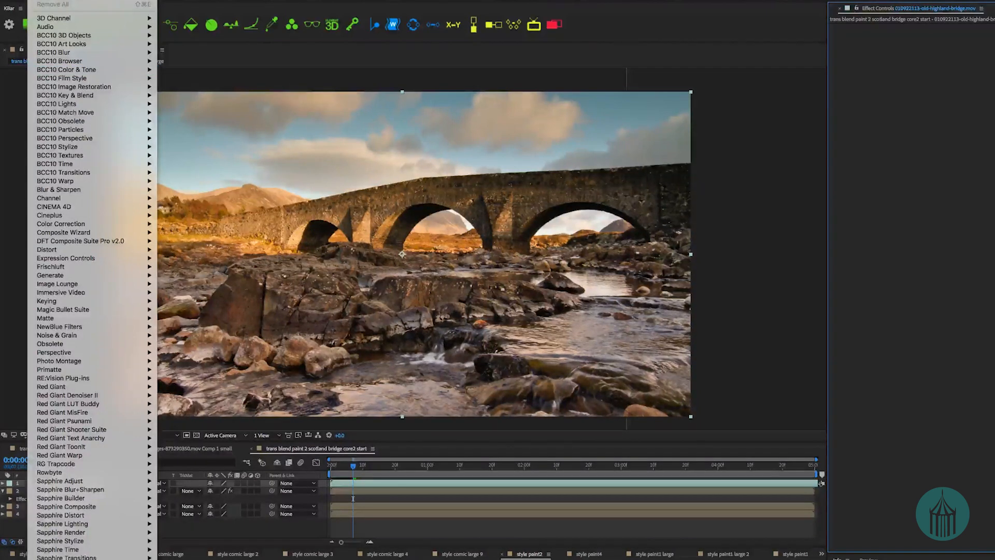
click(207, 559)
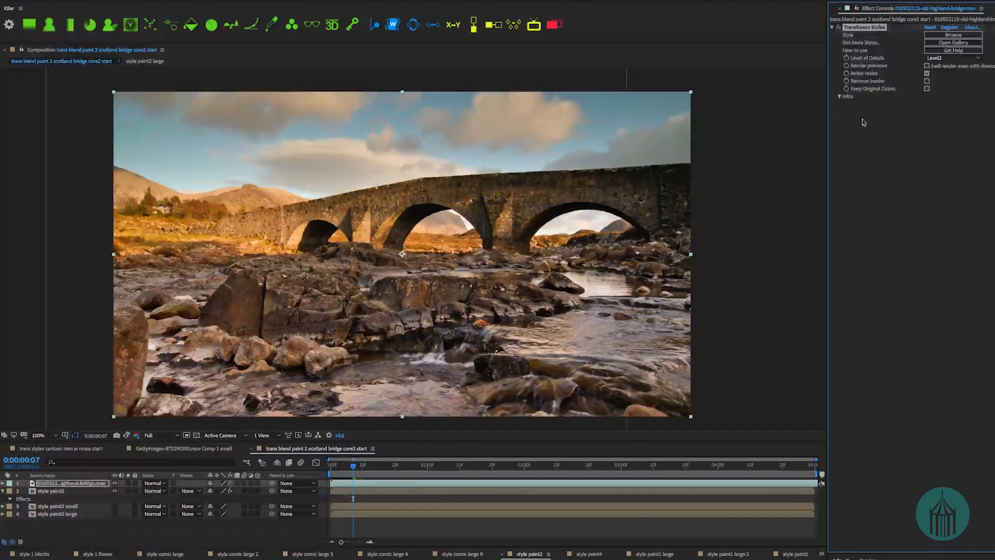
- Load the Cartoon1.trx style into Transfusion Styles and enable Remove border and Keep Original Colors
click(966, 38)
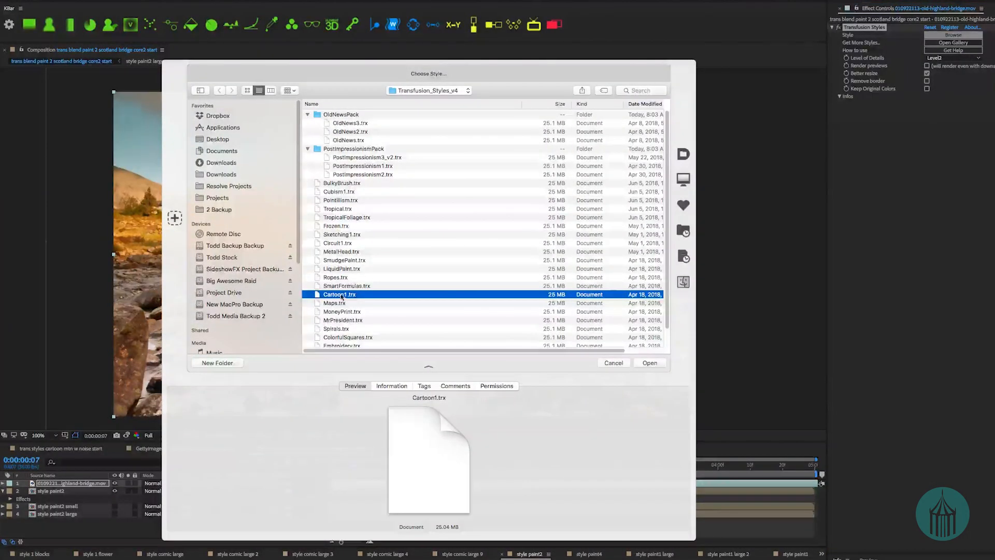
double_click(342, 295)
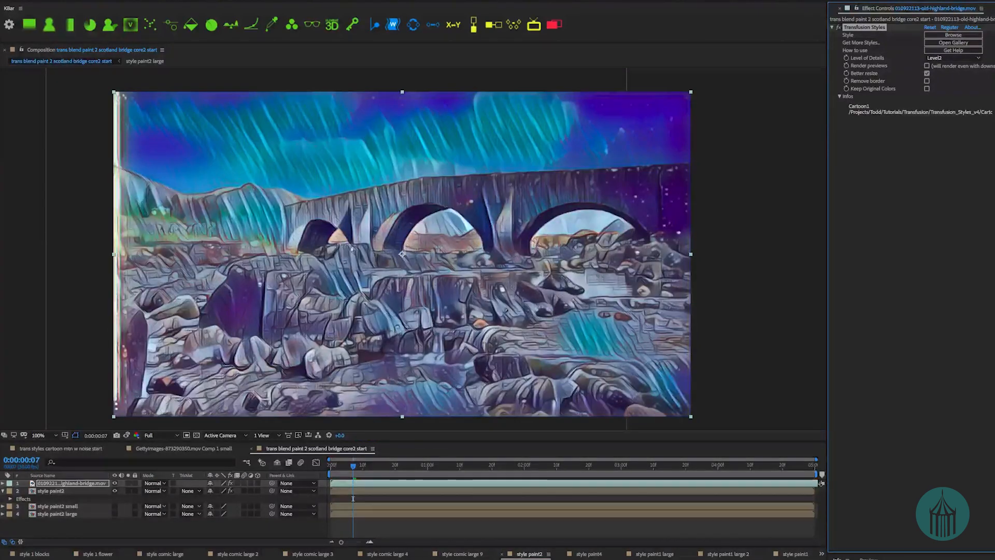
click(926, 81)
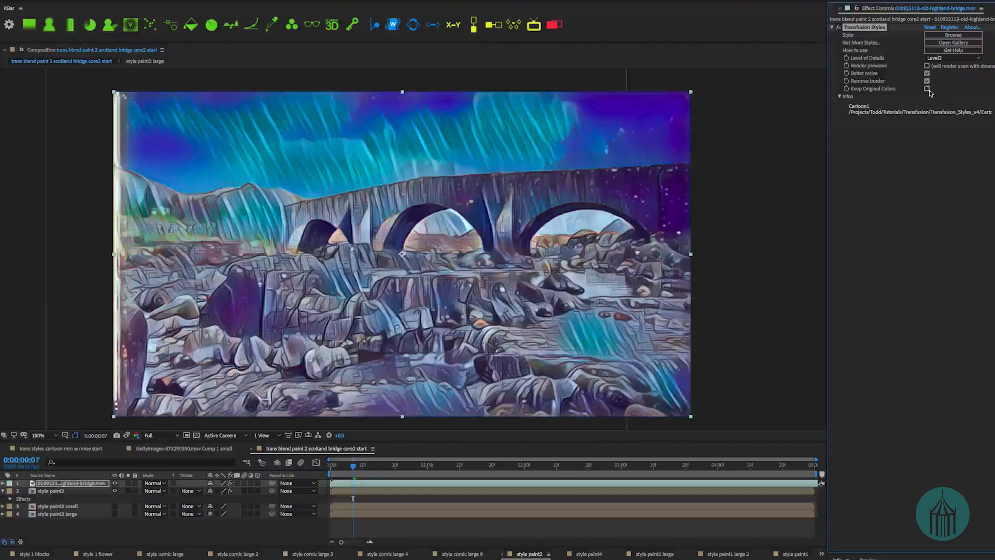
click(926, 89)
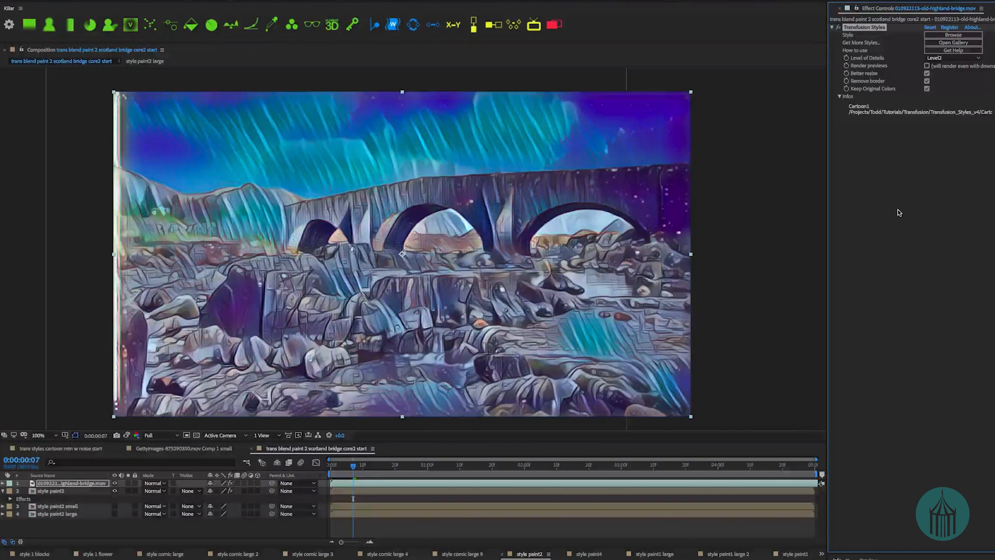
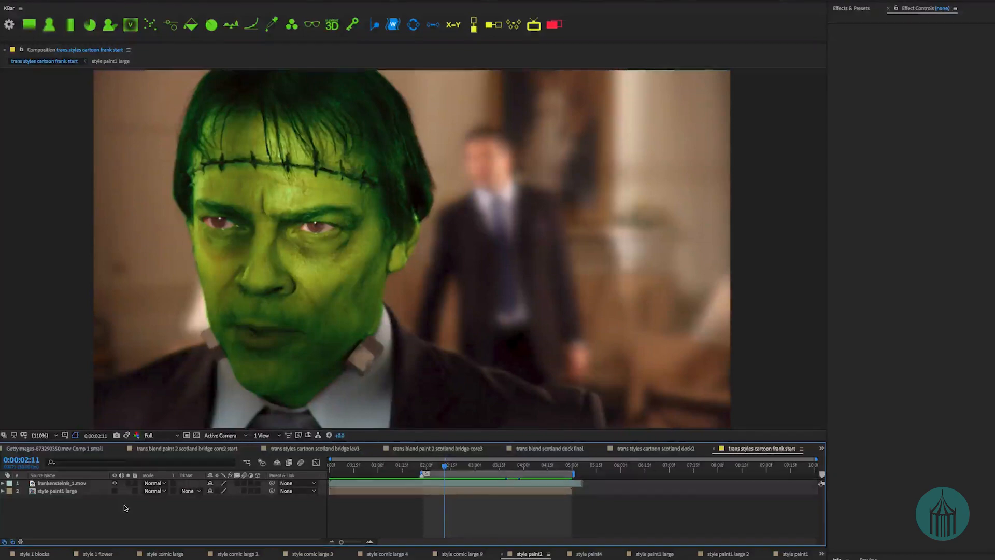
- Preview the Frankenstein clip up to 0:00:04:05 and apply the Transfusion Blend effect to it
key(space)
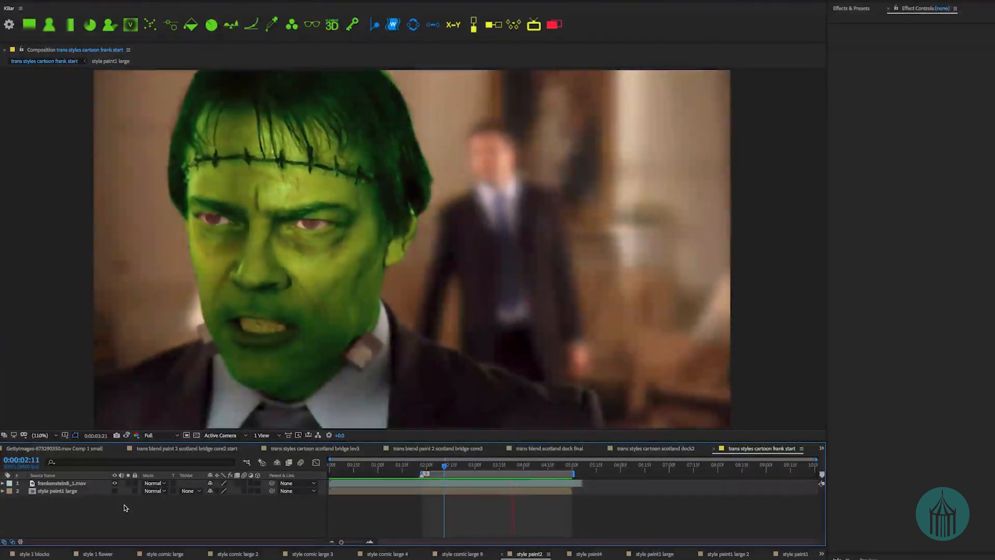
key(space)
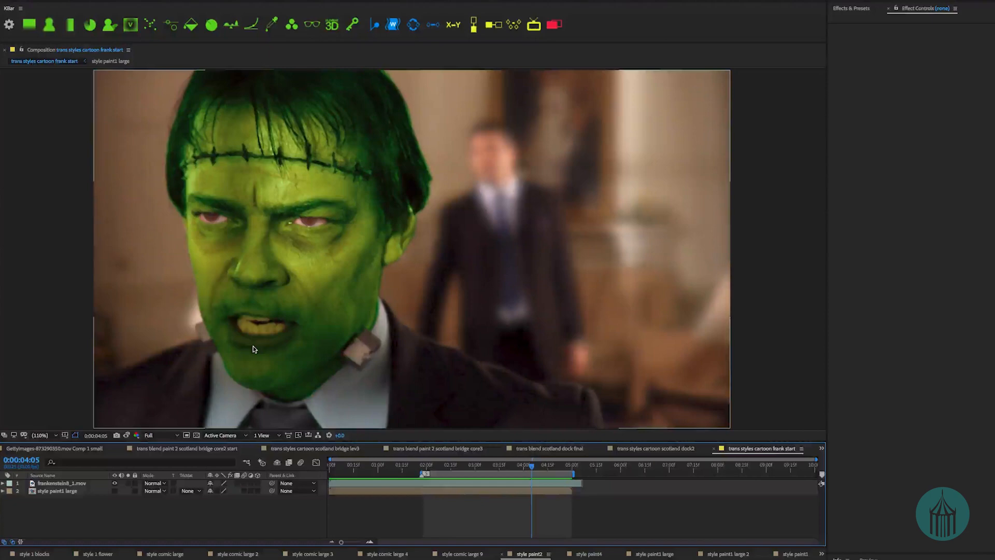
click(253, 346)
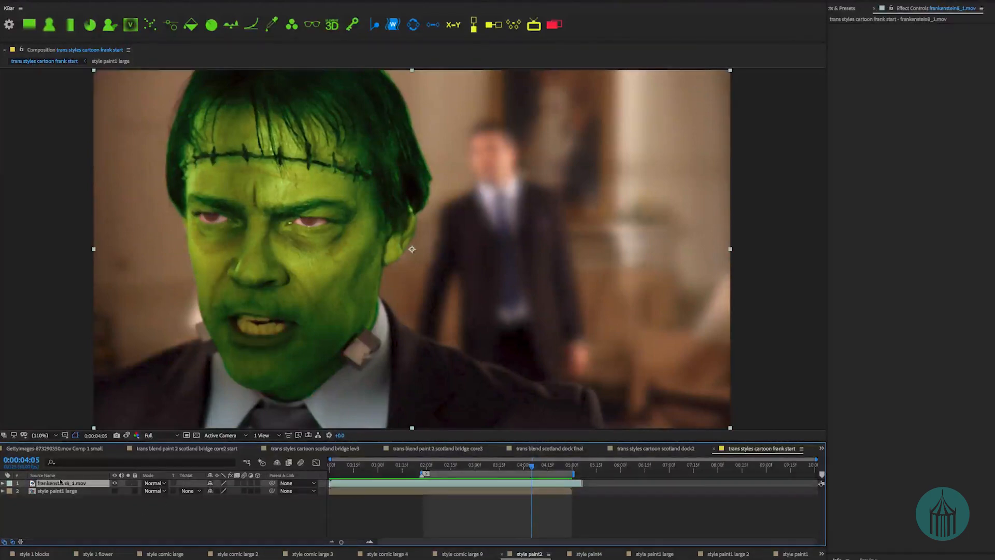
click(42, 0)
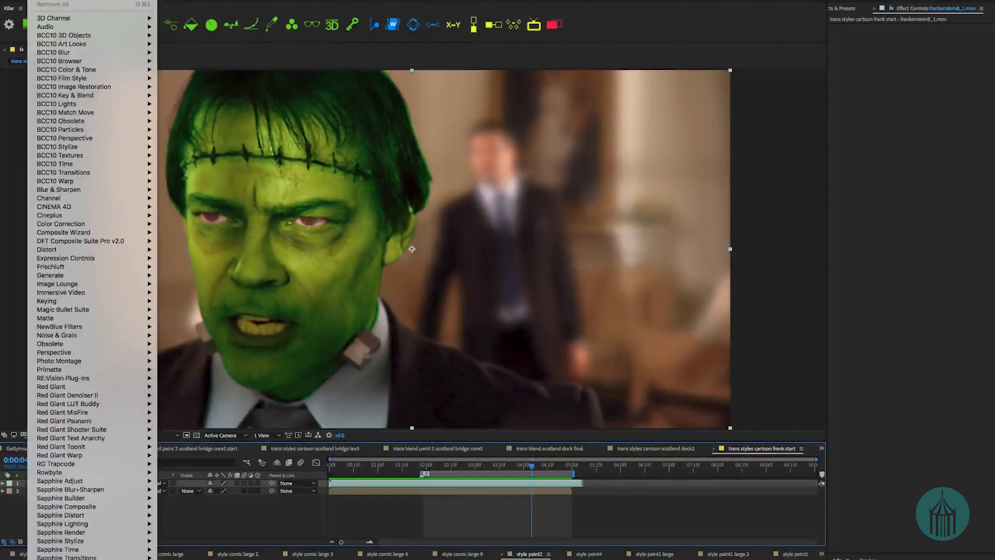
scroll(112, 485, down, 5)
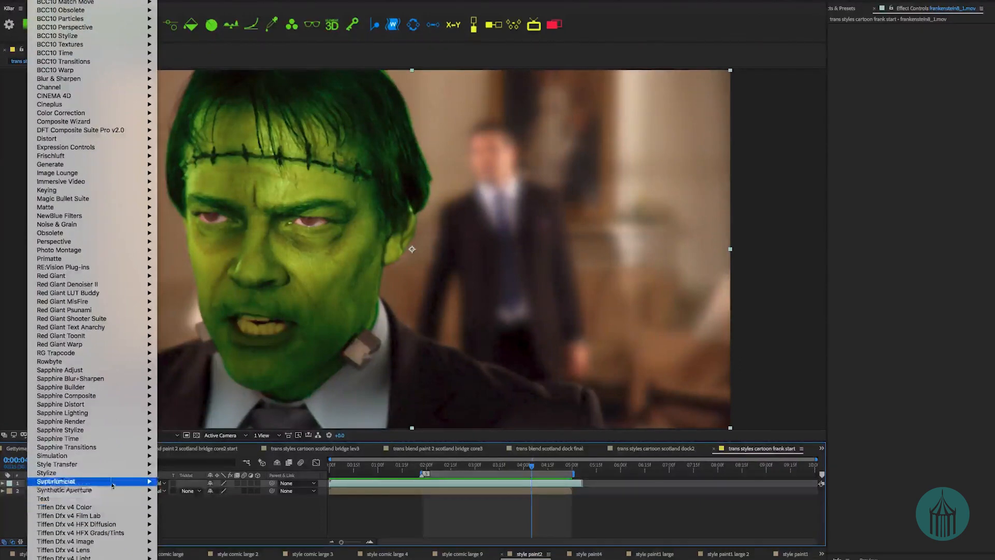
mouse_move(112, 485)
click(182, 465)
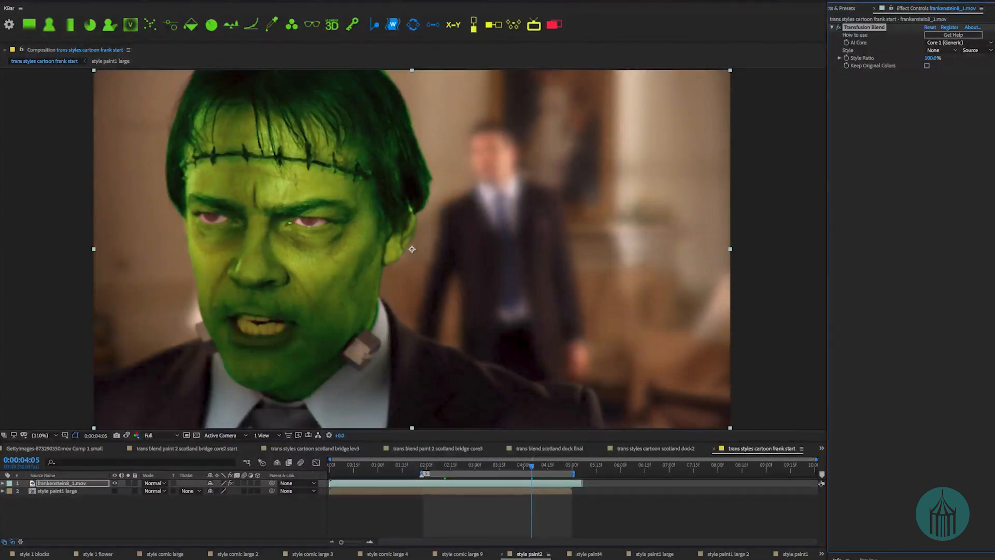
- Browse the style compositions style 1 blocks, style 1 flower and style comic large for a suitable style image
click(34, 553)
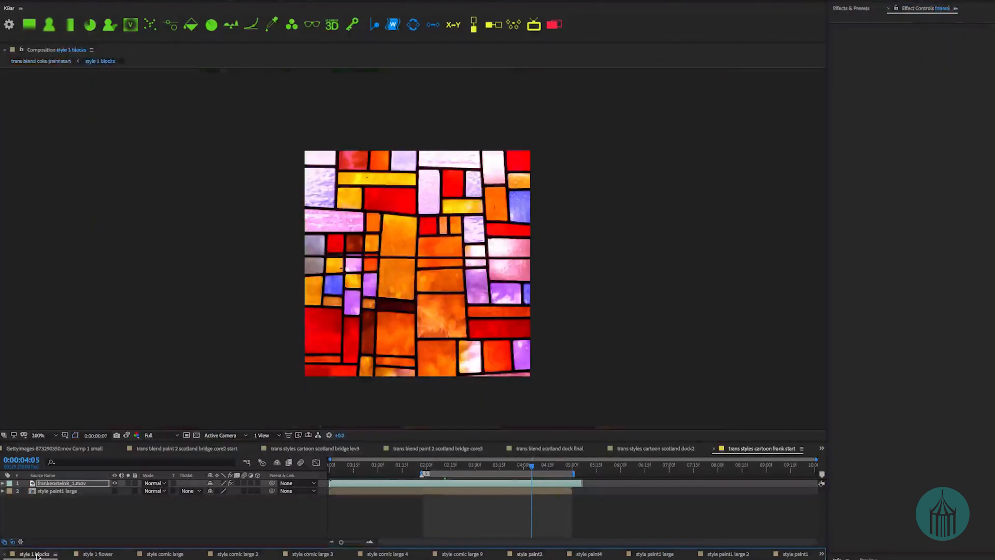
click(98, 553)
click(165, 553)
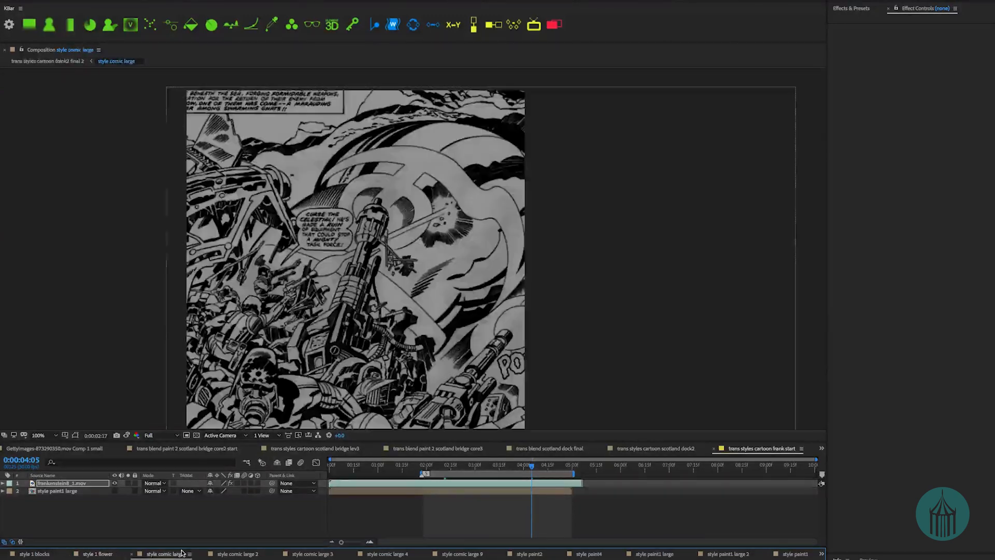
click(101, 554)
- Return to the trans styles cartoon frank start composition and close the other timeline panels in its group
click(775, 449)
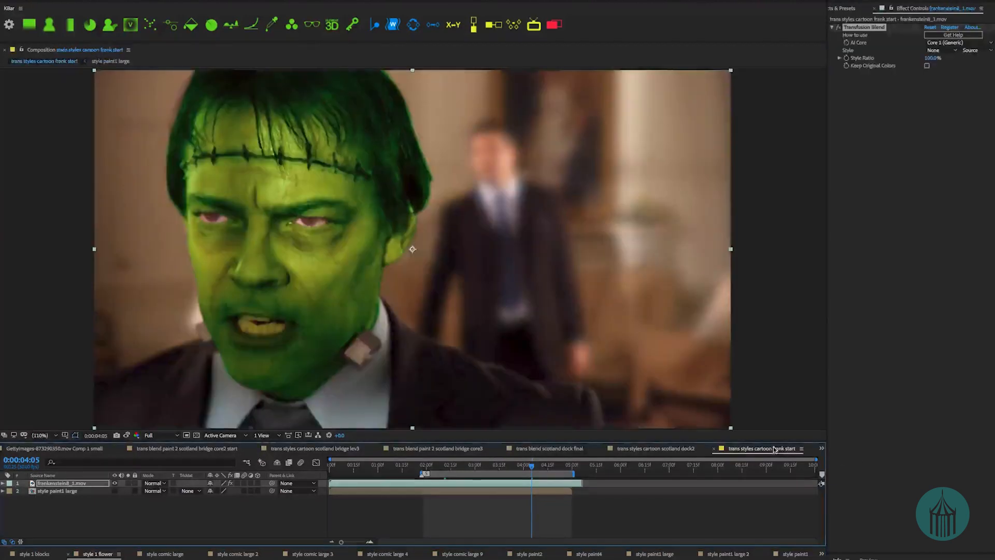
right_click(775, 449)
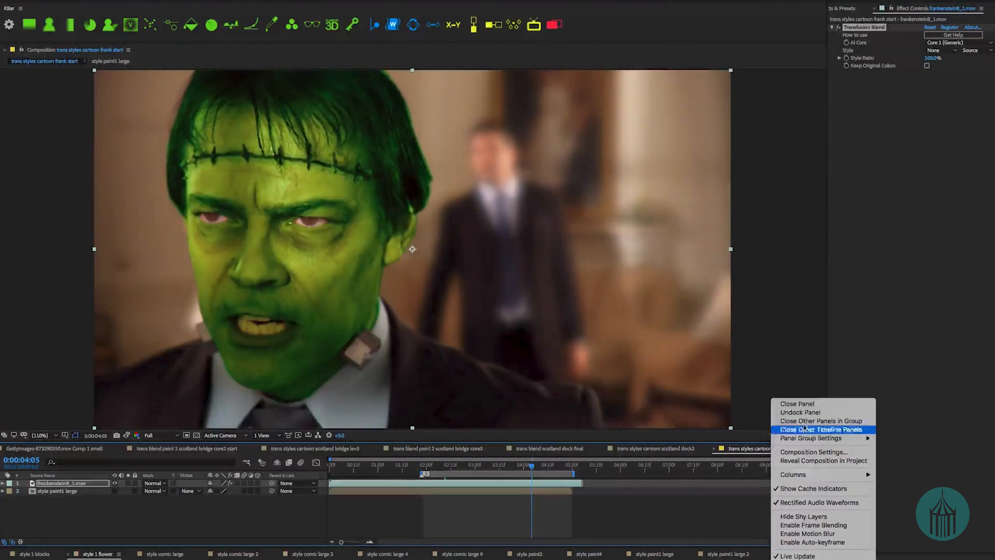
click(801, 423)
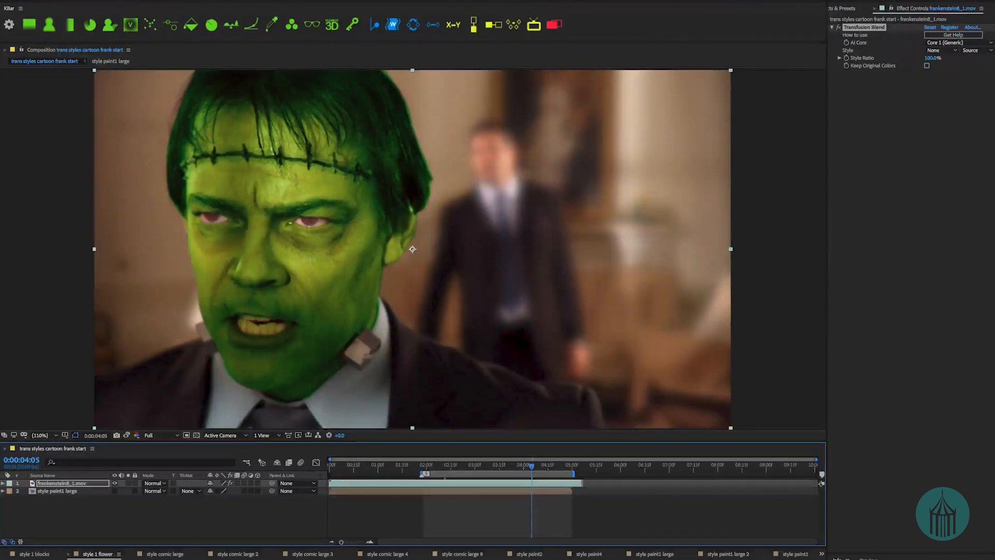
- Add the style comic large composition as the bottom layer of the trans styles cartoon frank start composition
click(179, 555)
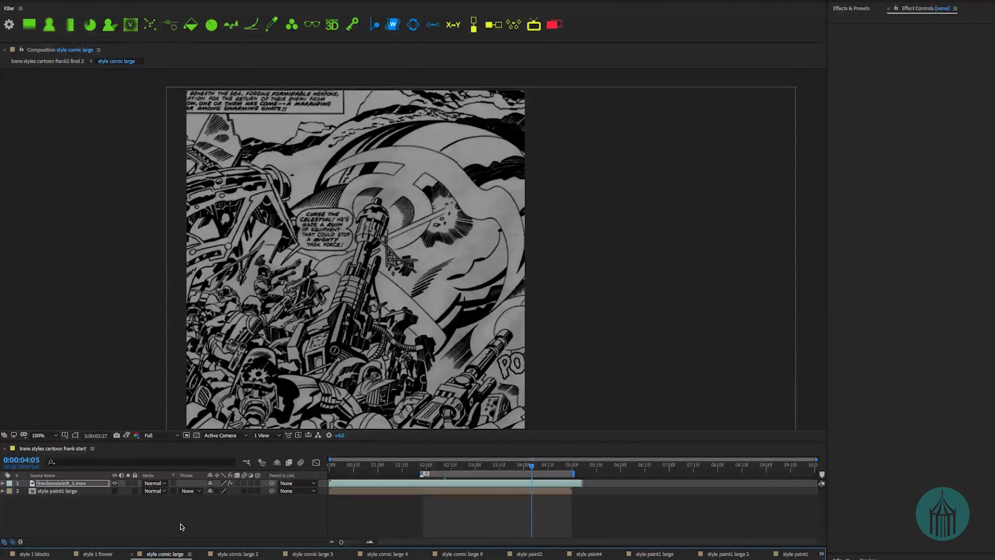
right_click(174, 553)
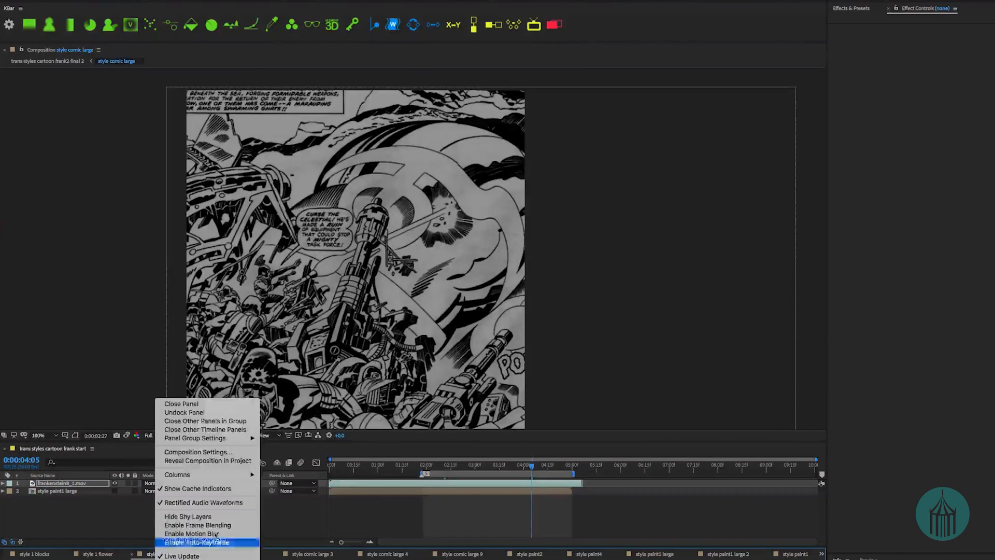
click(205, 430)
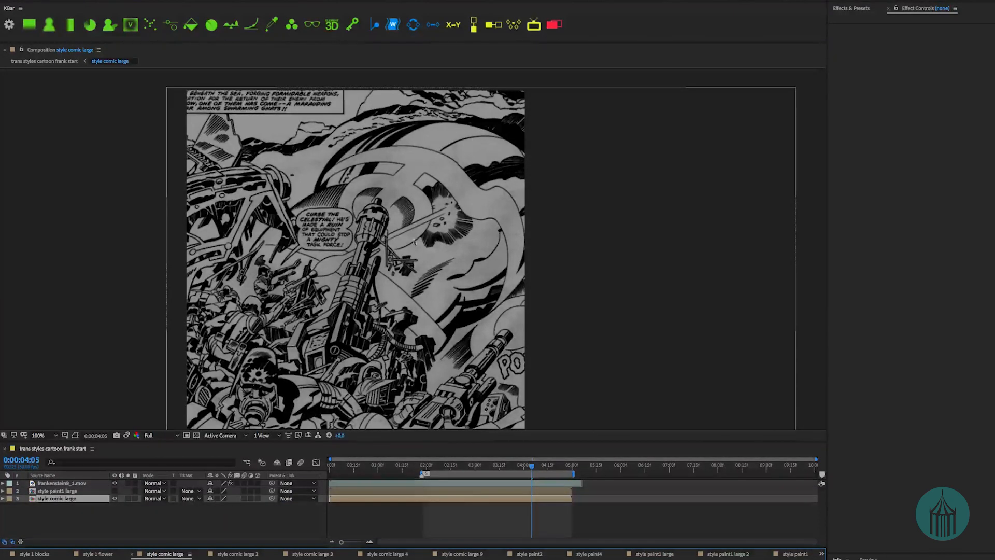
- Switch off the Levels effect on the comic image in style comic large and return to trans styles cartoon frank start
click(580, 153)
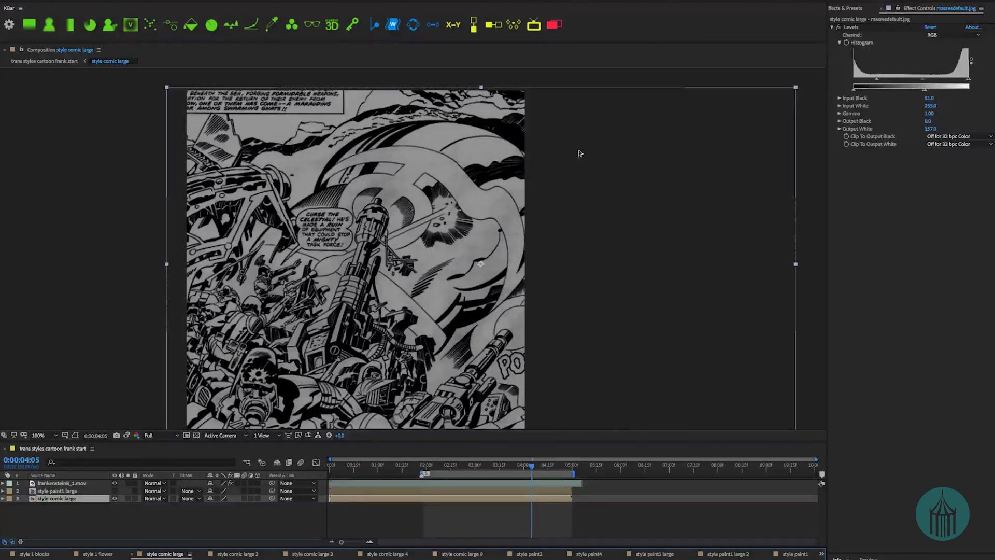
click(839, 27)
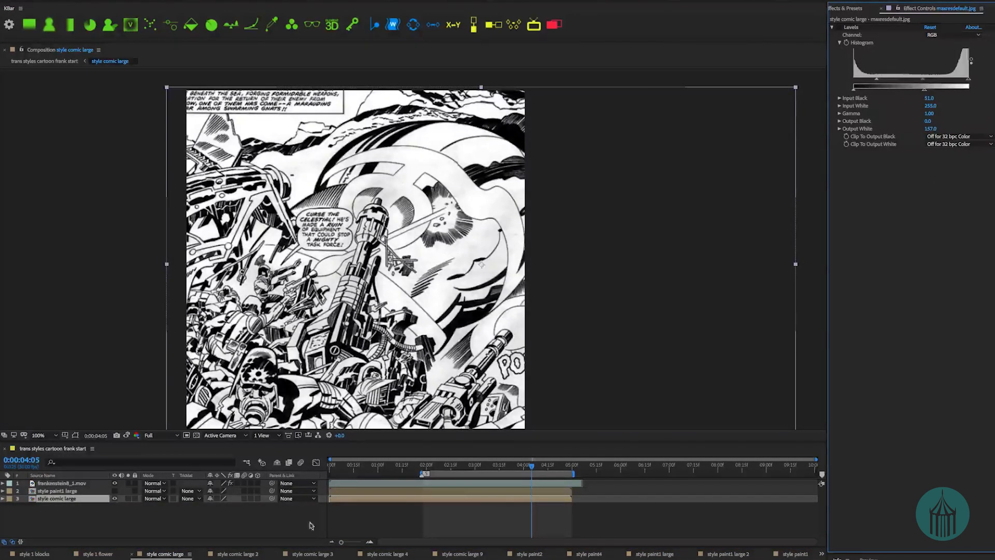
click(204, 518)
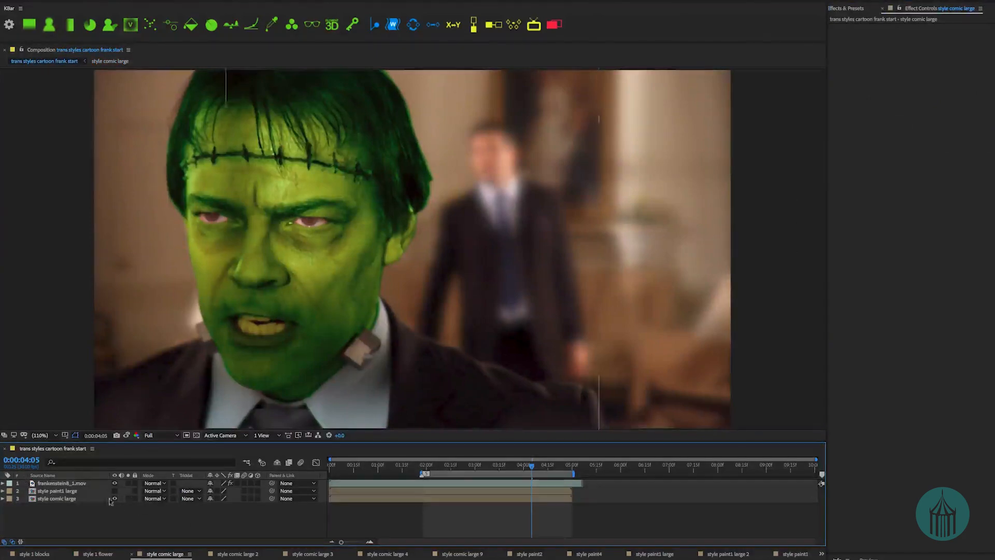
- Set the Transfusion Blend style on the Frankenstein clip to the style comic large layer and enable Keep Original Colors
click(75, 483)
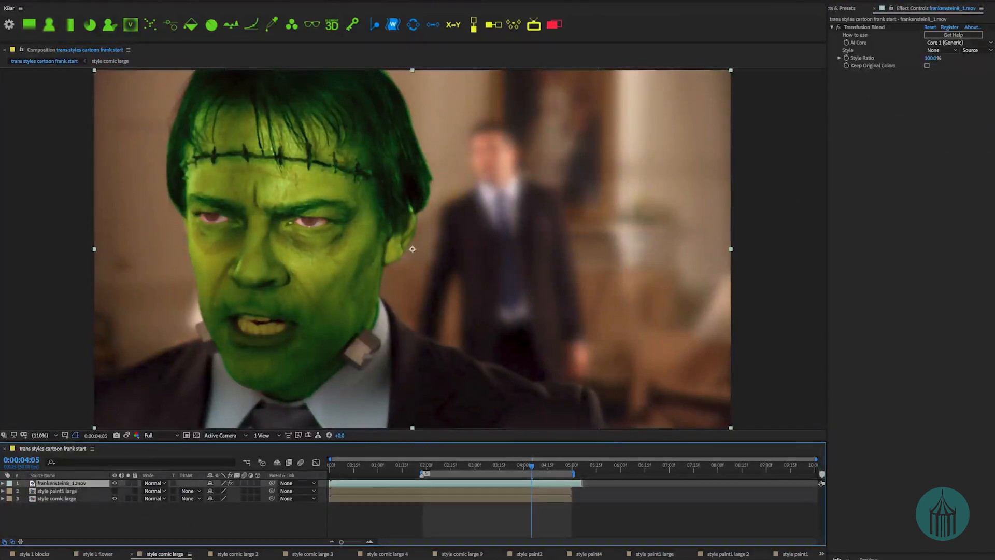
click(945, 50)
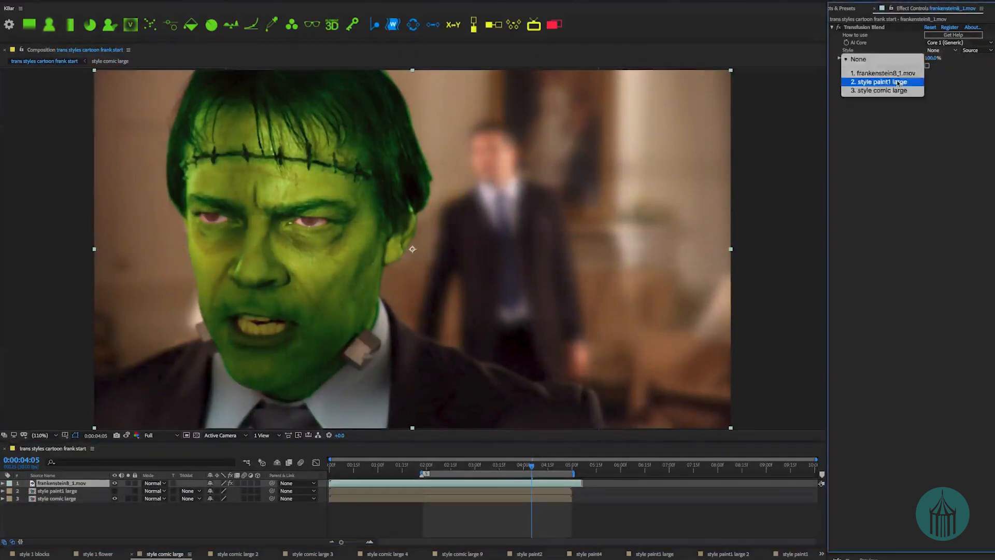
click(881, 90)
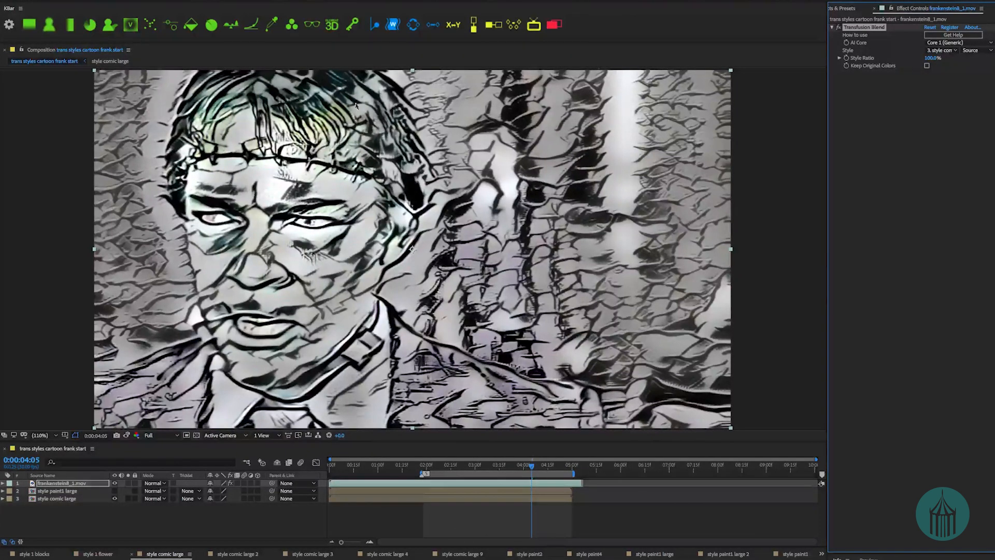
click(927, 65)
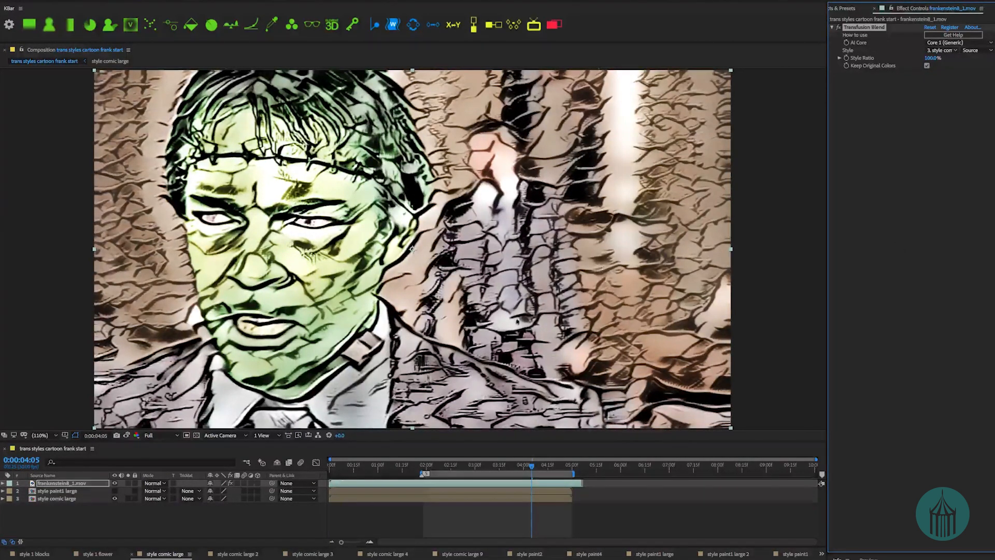
- Switch the Levels effect on the style comic large image back on and return to the Frankenstein composition
double_click(58, 498)
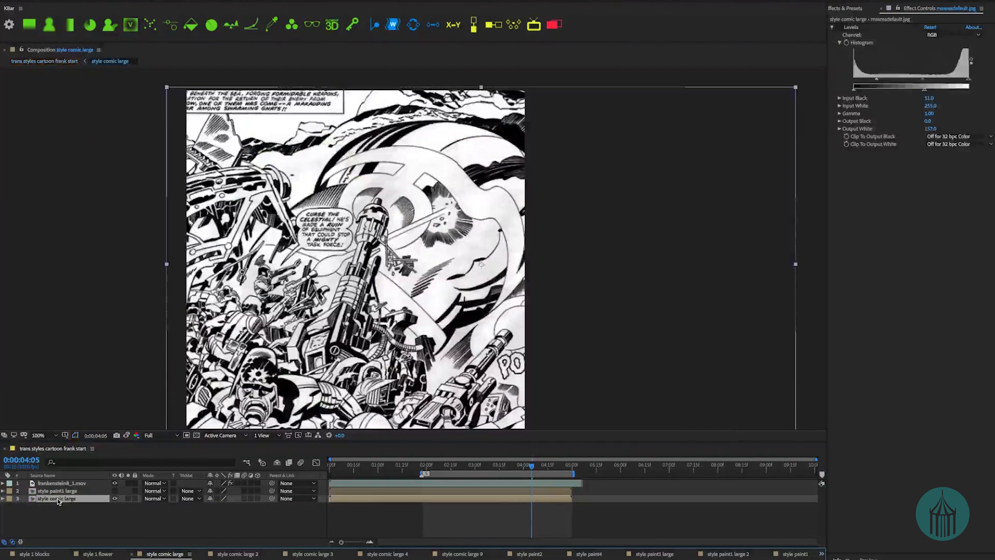
click(834, 27)
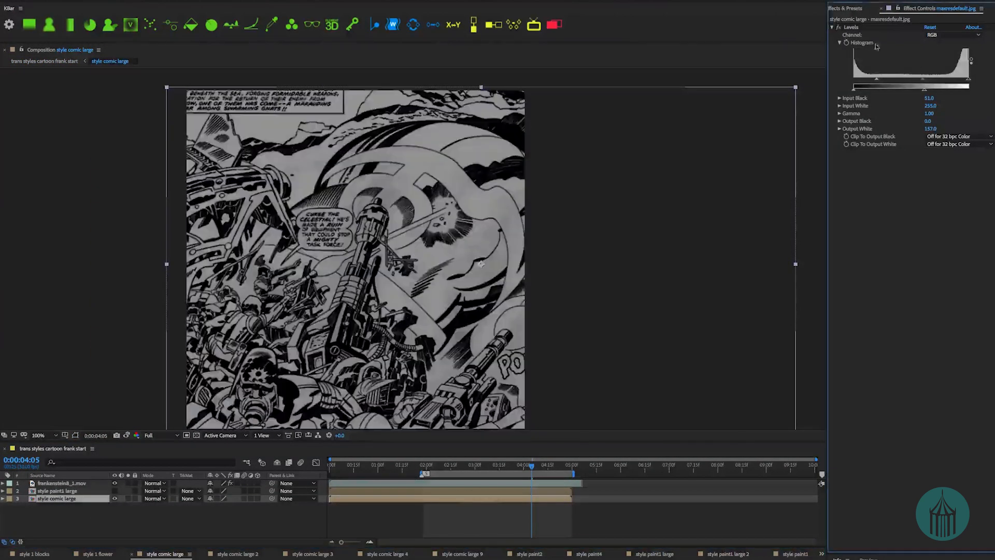
click(187, 538)
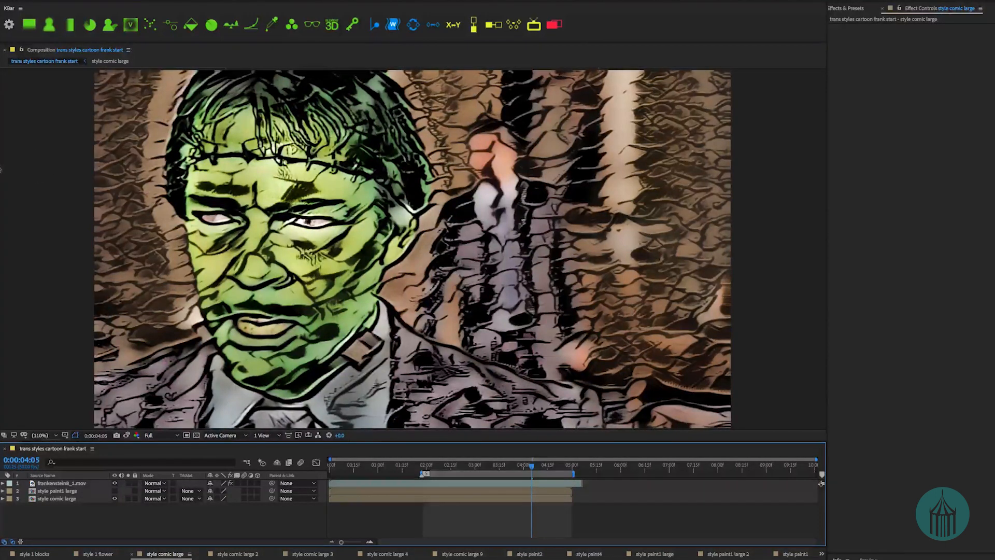
- Preview the rendered clip in the trans styles cartoon frank1 core 2 final composition and stop at 0:00:02:26
click(42, 483)
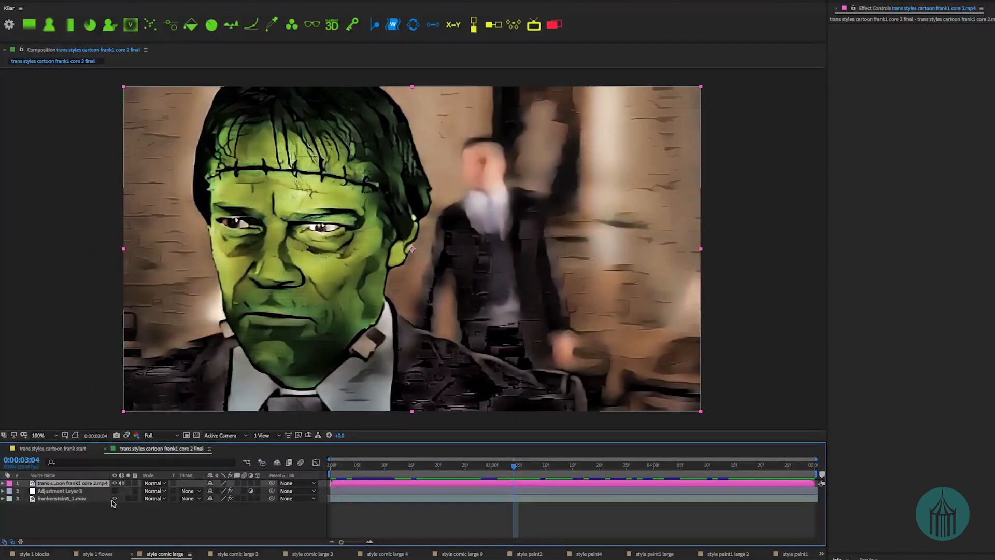
key(space)
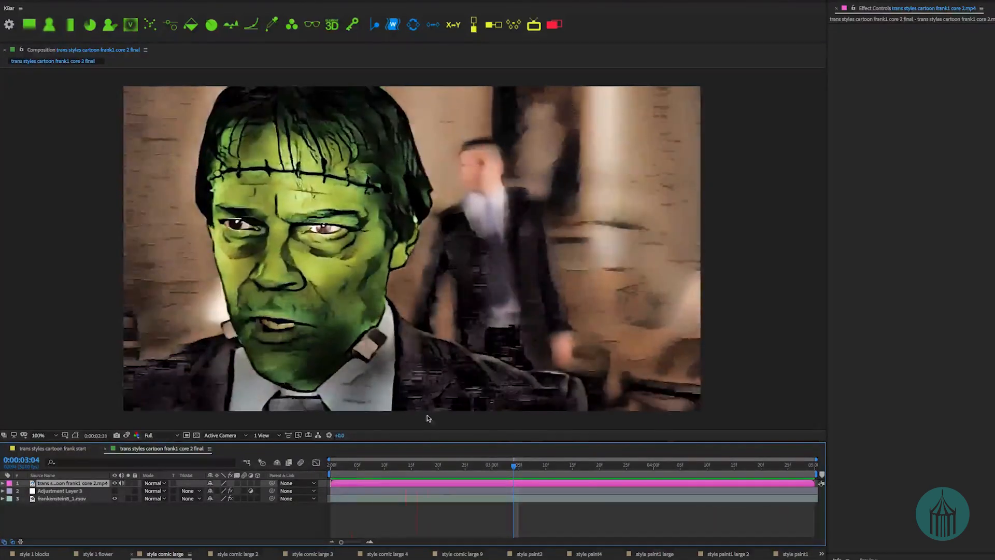
key(space)
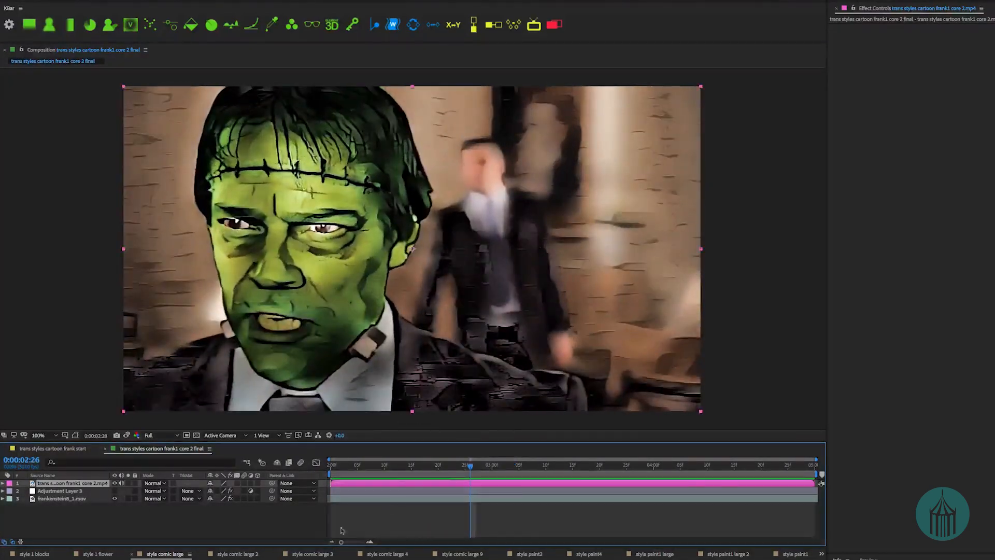
click(130, 499)
click(129, 499)
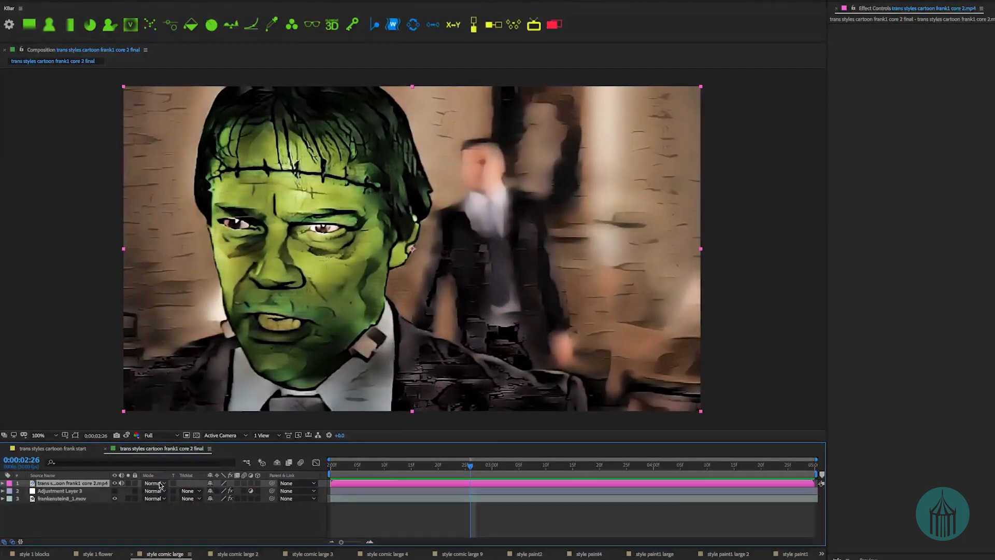
- Set the rendered frank1 core 2 layer's blending mode to Overlay and make Adjustment Layer 3 visible
click(160, 484)
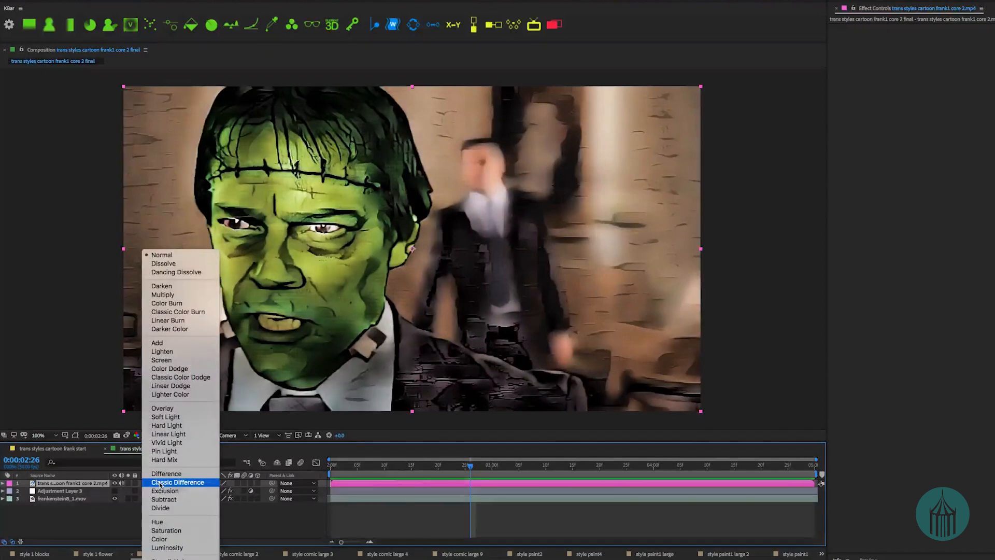
click(166, 408)
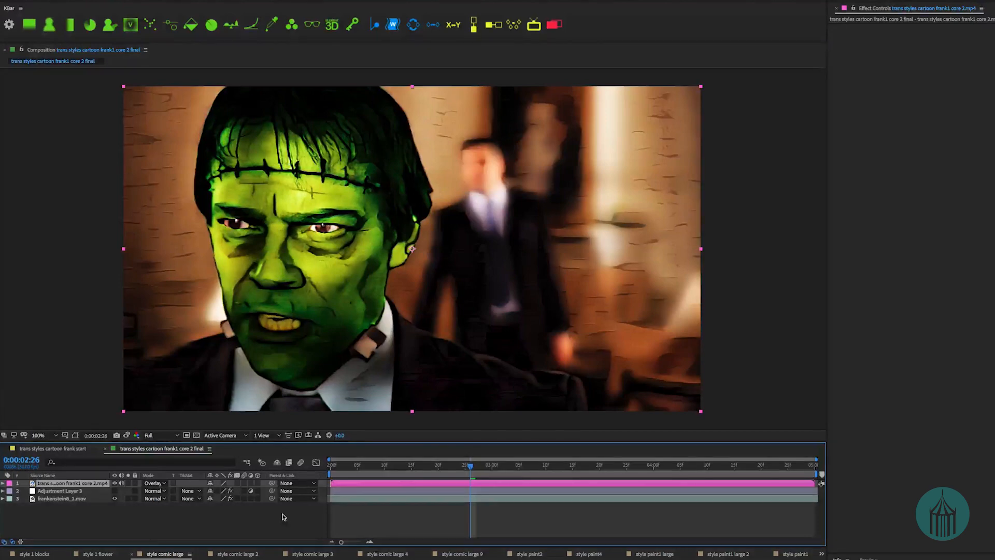
drag(115, 491, 115, 499)
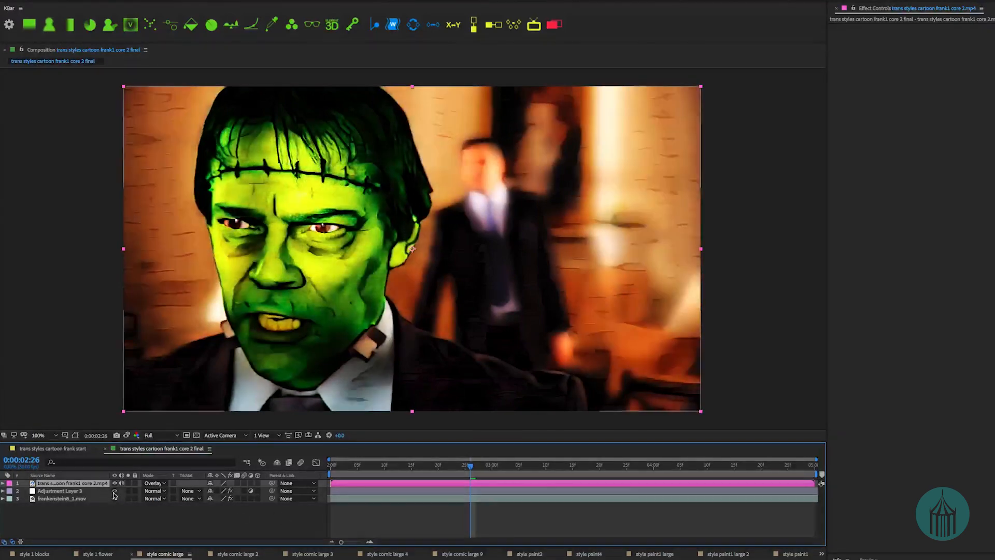
click(159, 512)
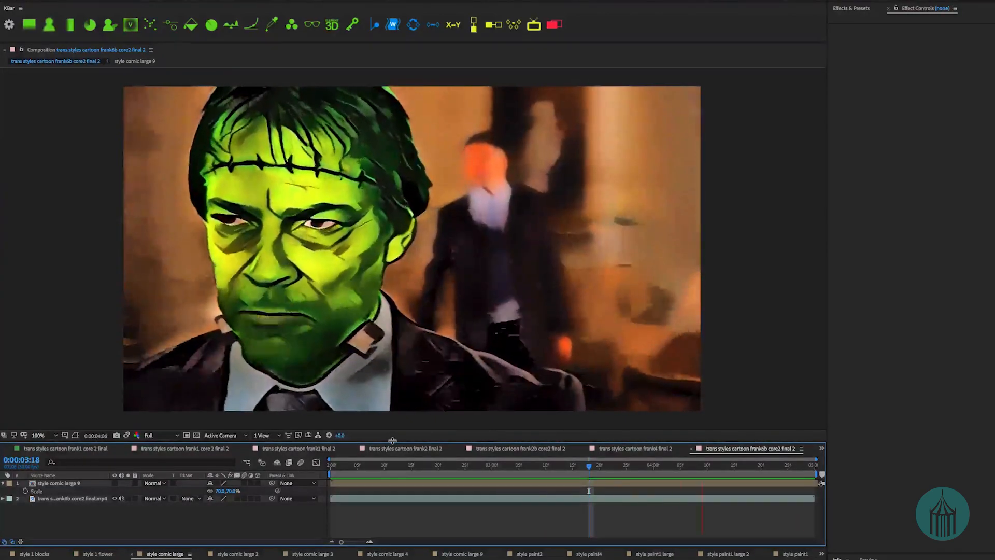
- Review the trans styles cartoon frank6b core2 final 2 render and the style comic large 4 source used in trans styles cartoon frank6
key(space)
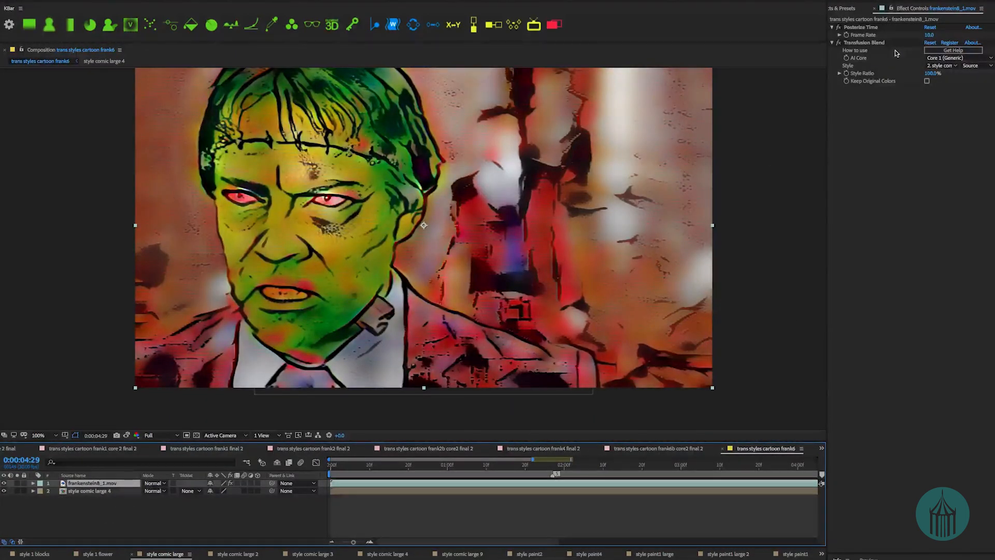
double_click(96, 490)
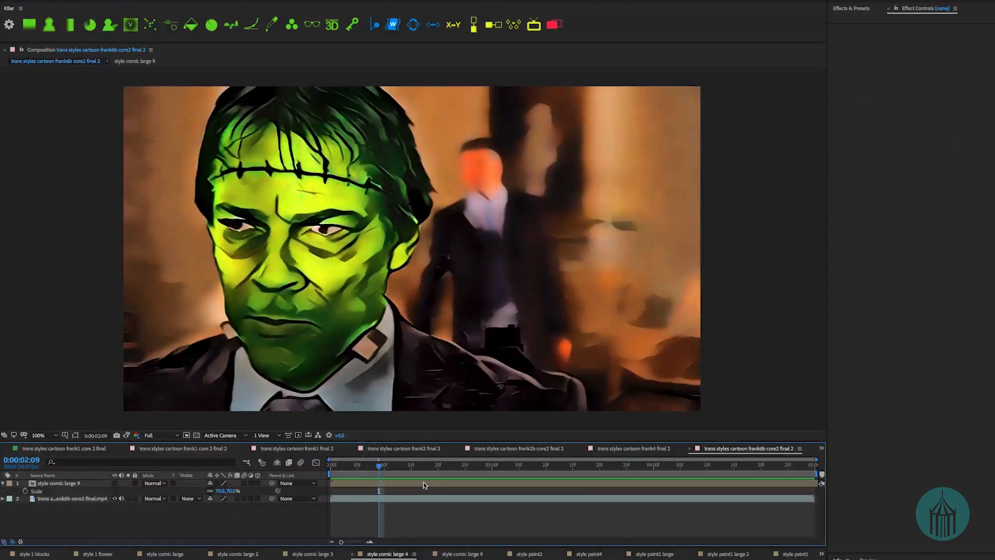
key(space)
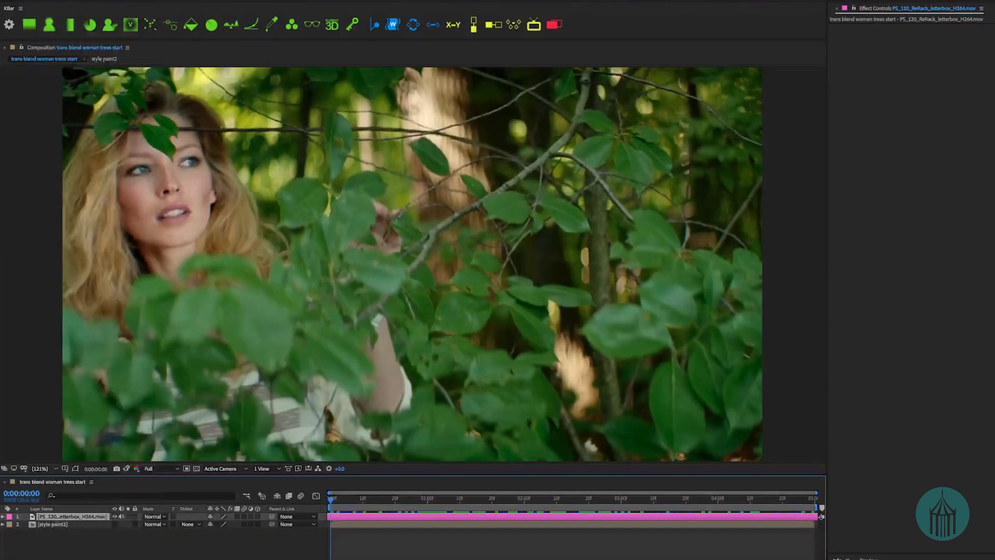
- Apply the Transfusion Blend effect to the PS_120_ReRack_letterbox_H264.mov layer in trans blend woman trees start
click(42, 1)
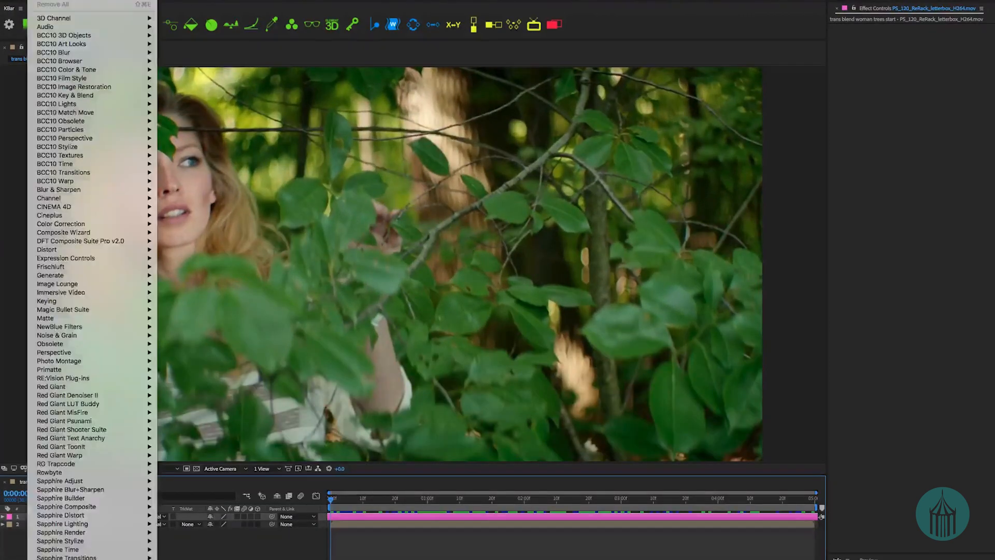
scroll(93, 280, down, 5)
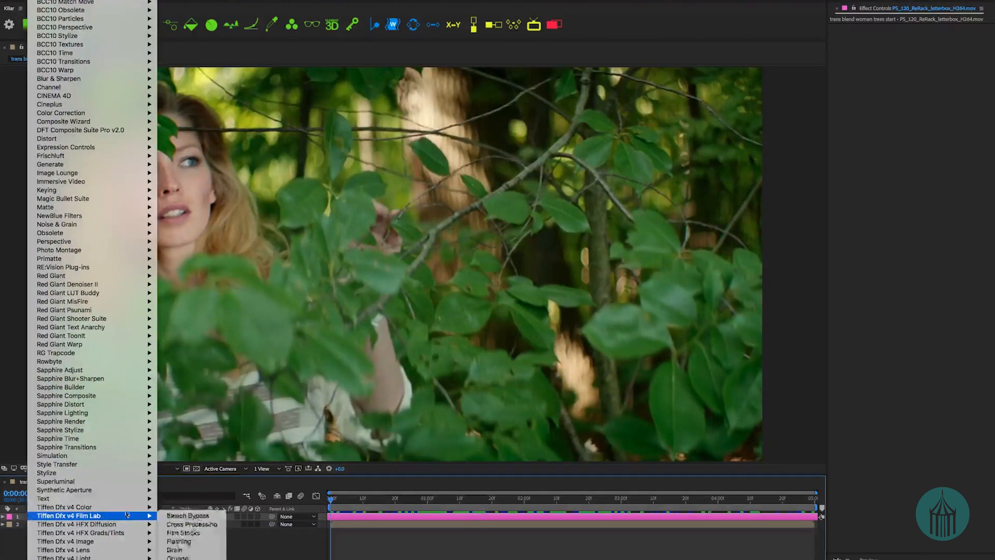
mouse_move(123, 465)
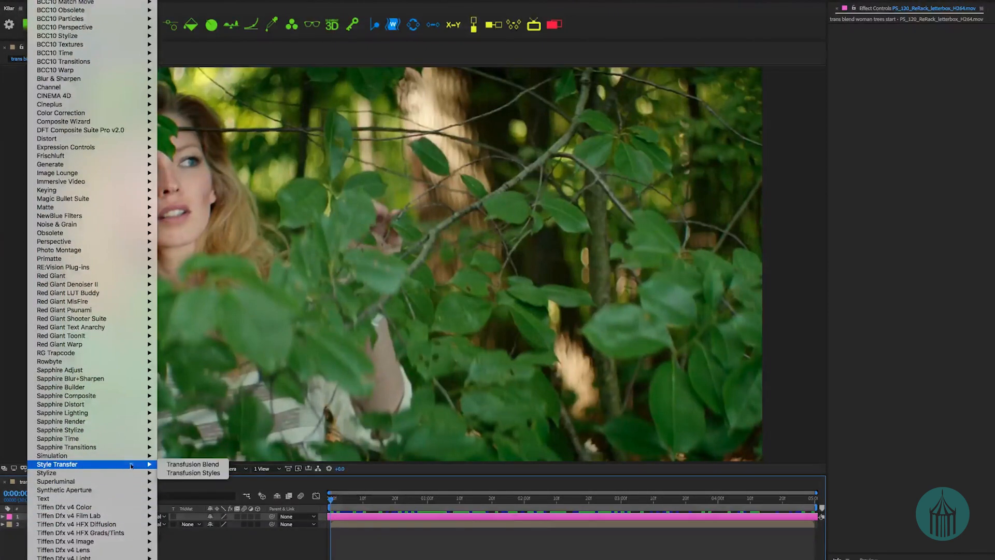
click(194, 465)
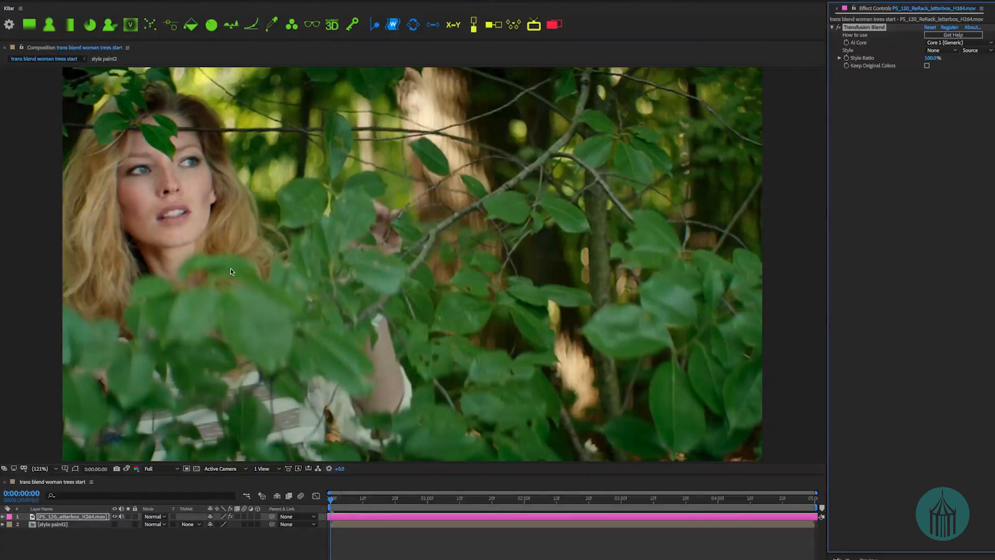
- Inspect the style paint2 composition and set it as the Transfusion Blend style layer for the woman clip
click(58, 525)
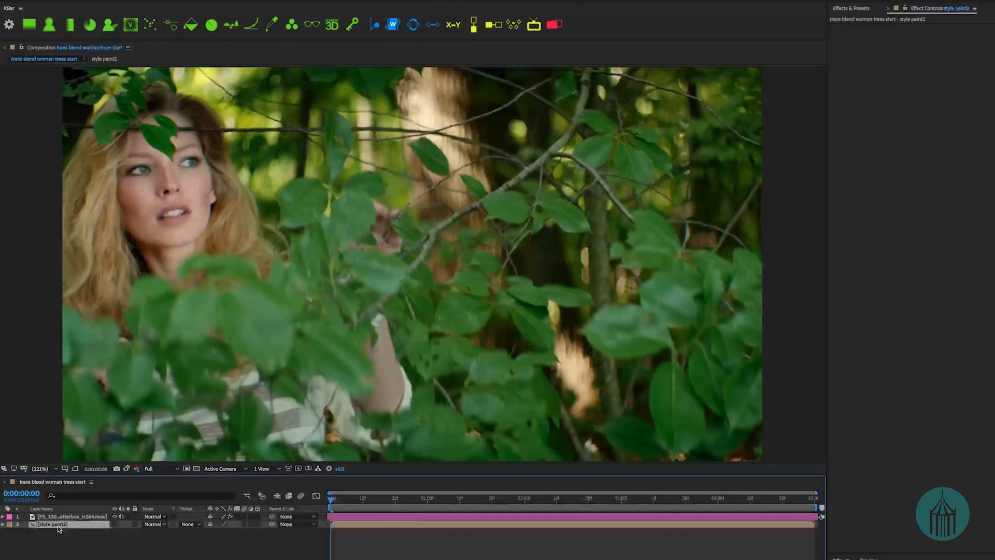
double_click(58, 525)
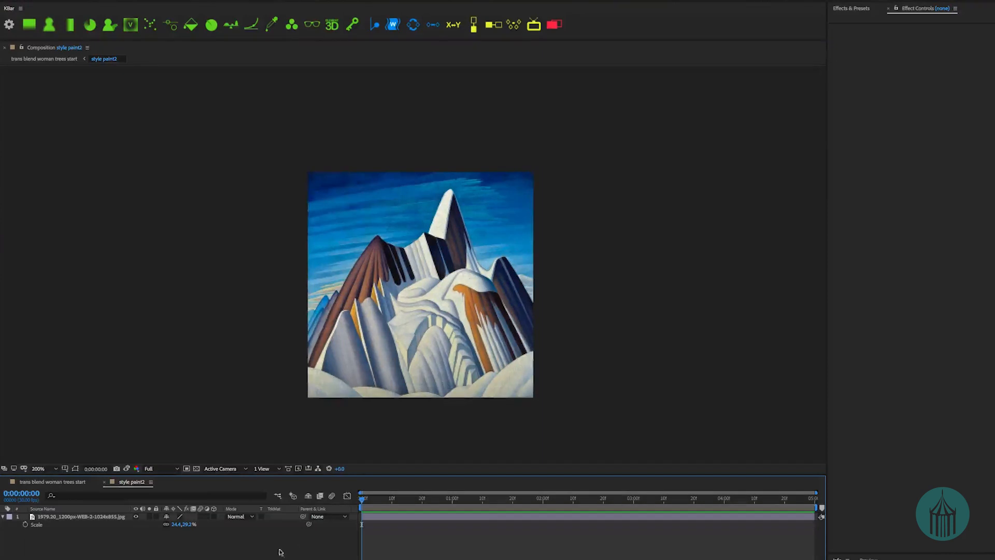
key(ctrl+w)
click(79, 518)
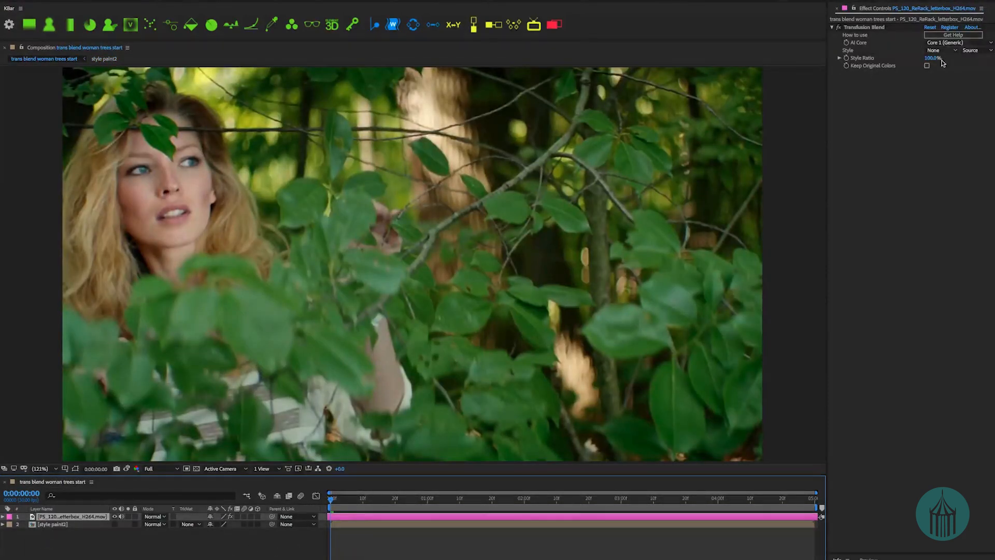
click(939, 51)
click(829, 83)
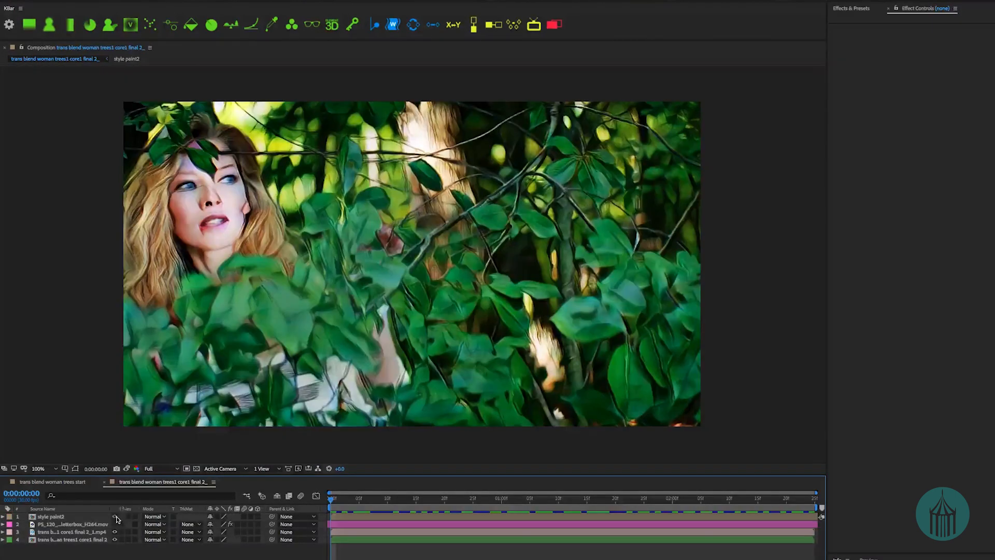
- Compare the style paint2 image with the stylised clip in trans blend woman trees1 core1 final 2_, check its nested composition and preview it
click(115, 516)
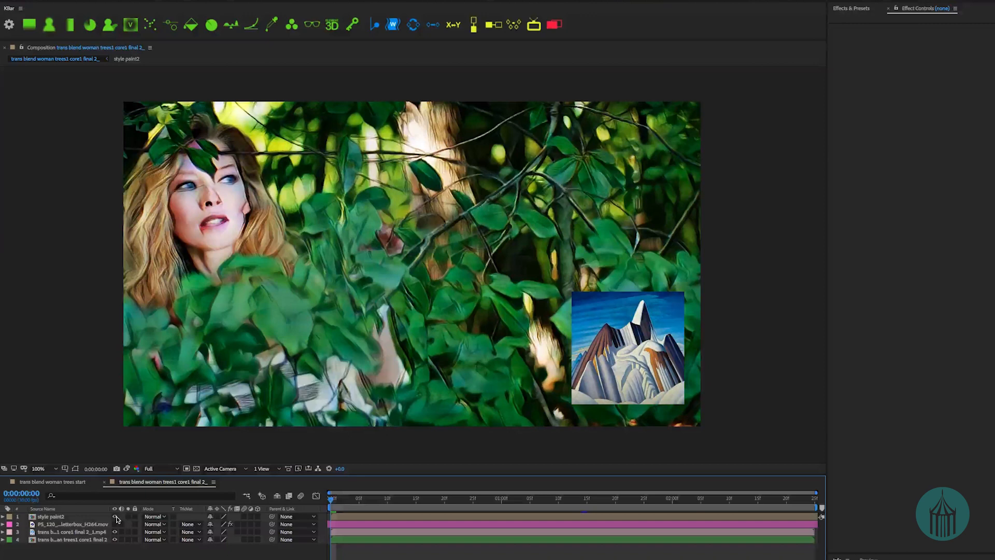
click(115, 516)
double_click(79, 539)
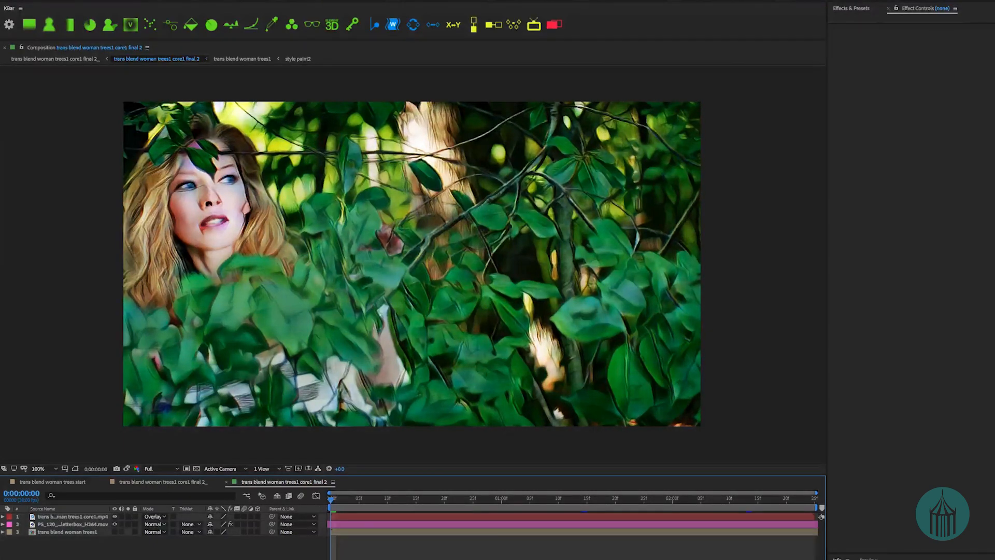
key(ctrl+w)
key(space)
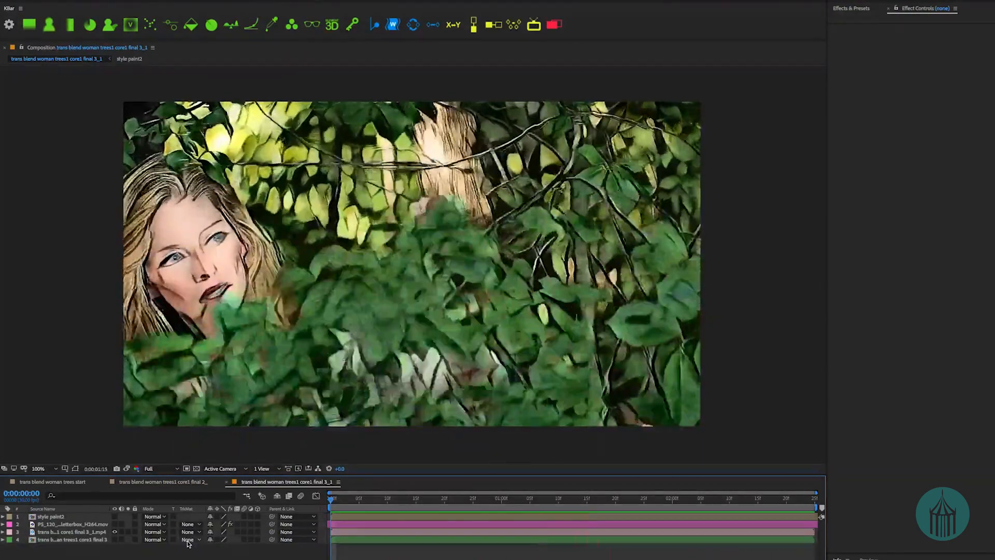
- Inspect trans blend woman trees1 core1 final 3, checking its Luminosity-blended stylised layer with Adjustment Layer 9 hidden and the original footage toggled off and on
click(115, 517)
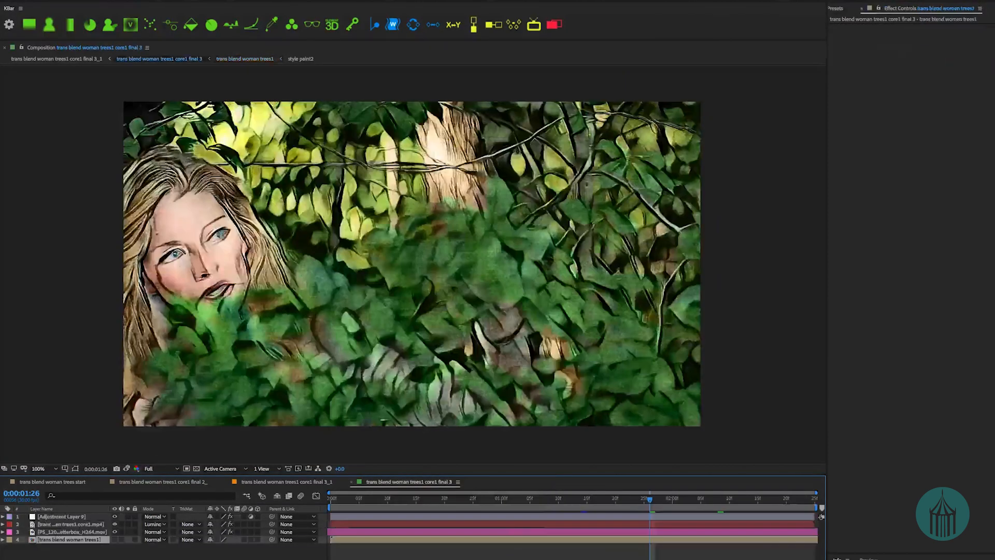
click(97, 525)
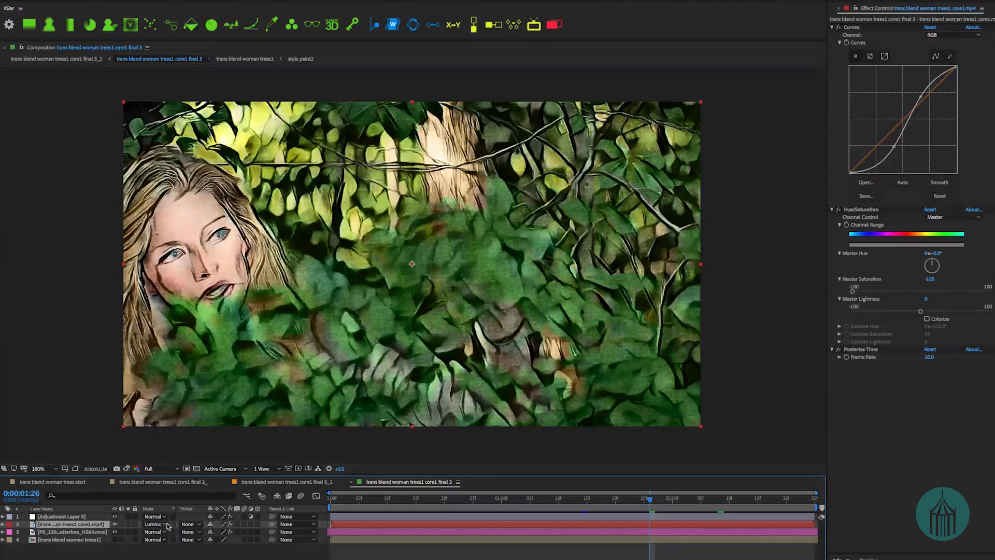
click(115, 531)
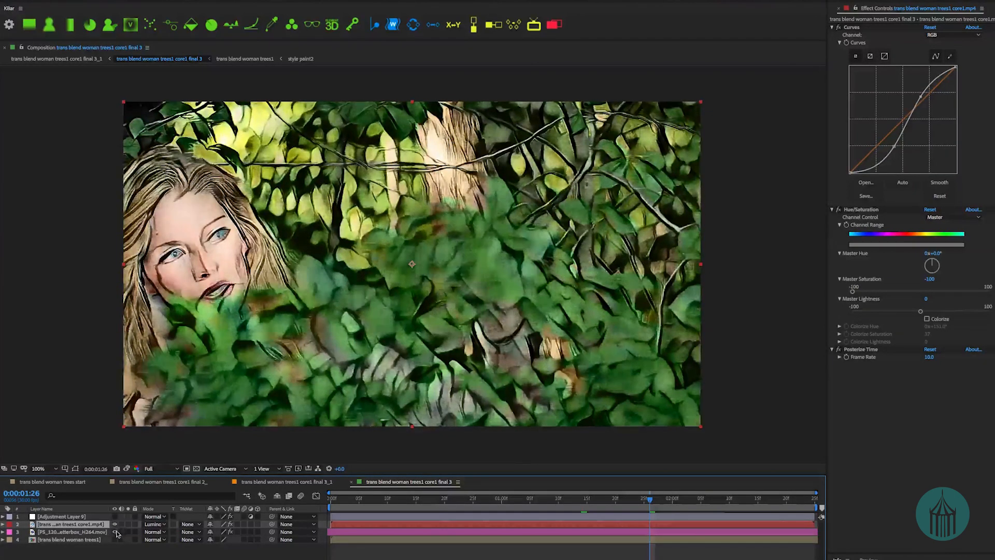
click(115, 532)
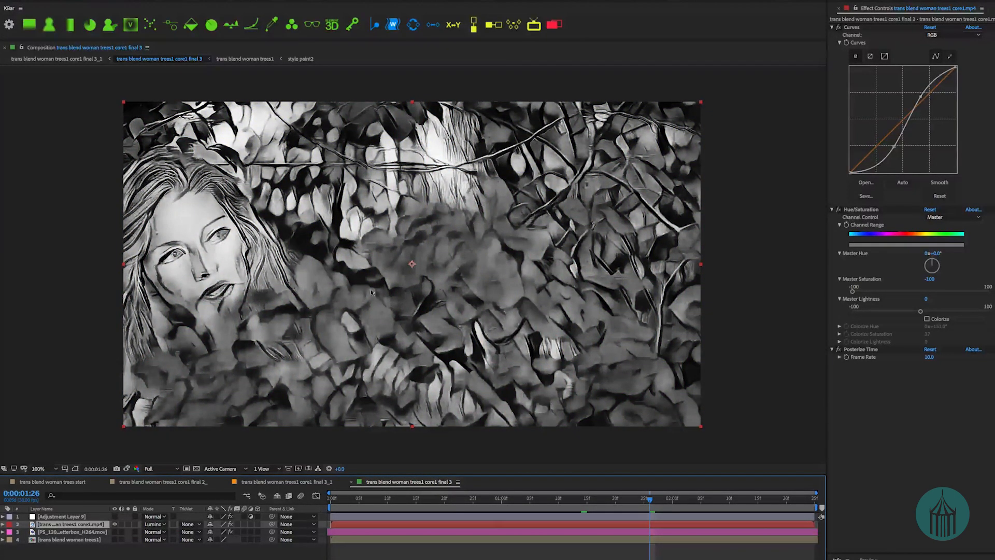
click(112, 531)
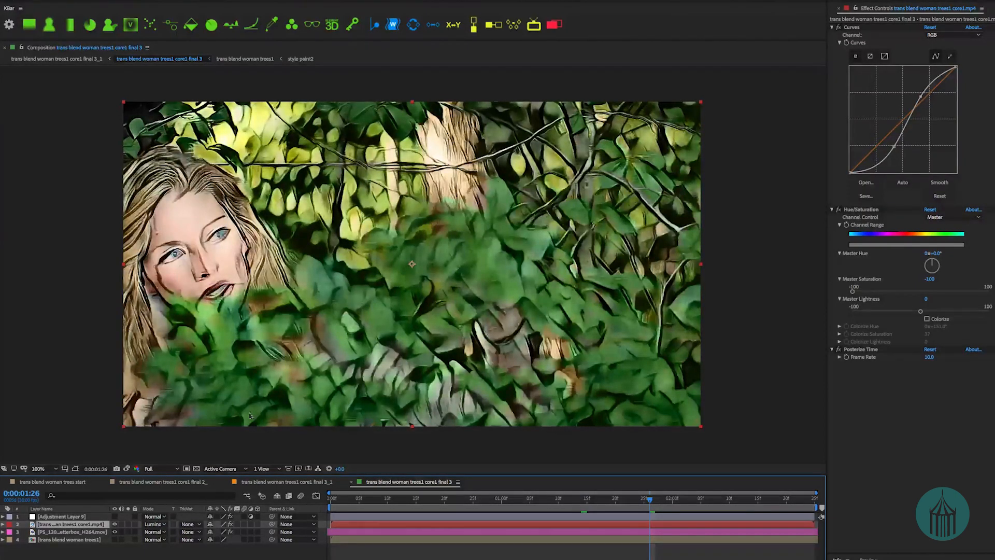
- Restore Adjustment Layer 9, check its Texture effect settings, and return to trans blend woman trees1 core1 final 3_1
click(115, 516)
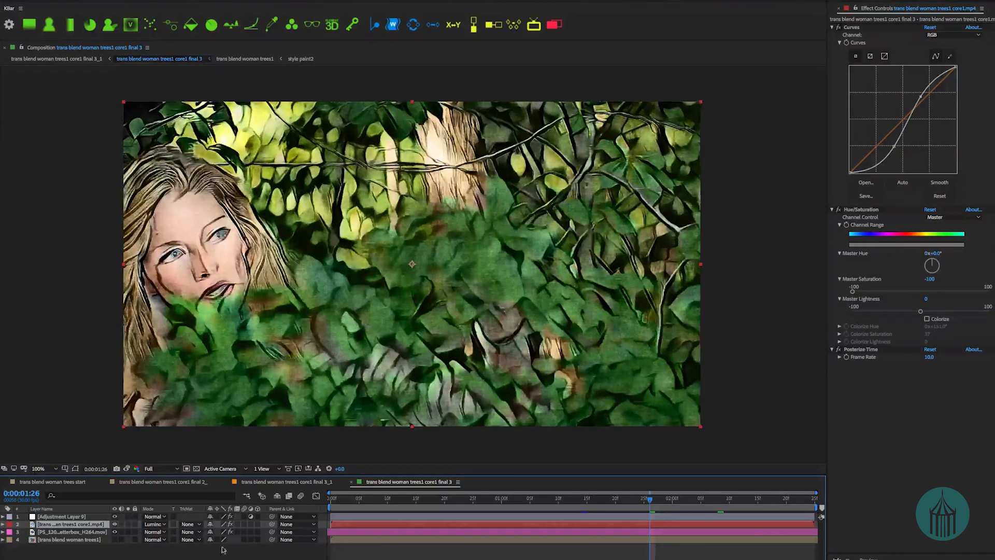
click(69, 517)
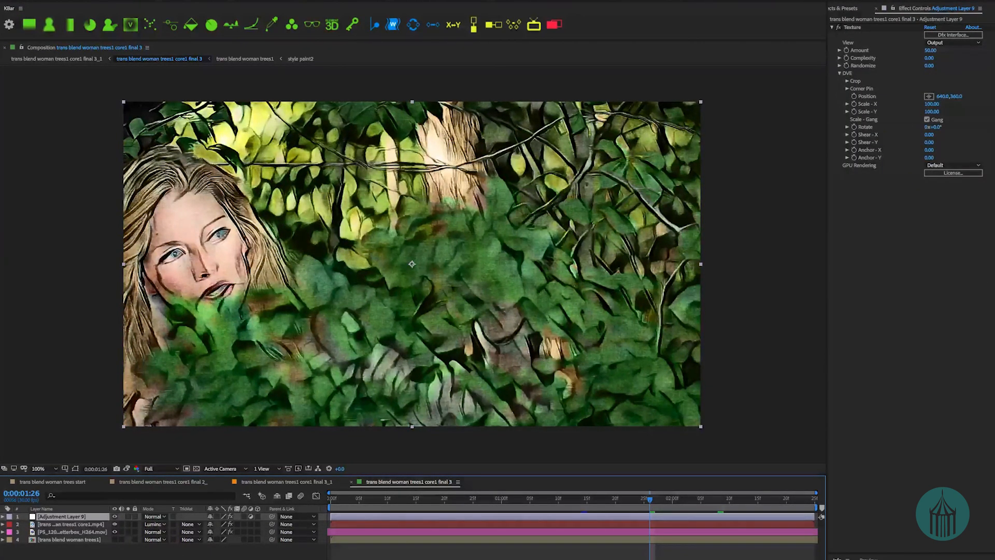
key(ctrl+shift+a)
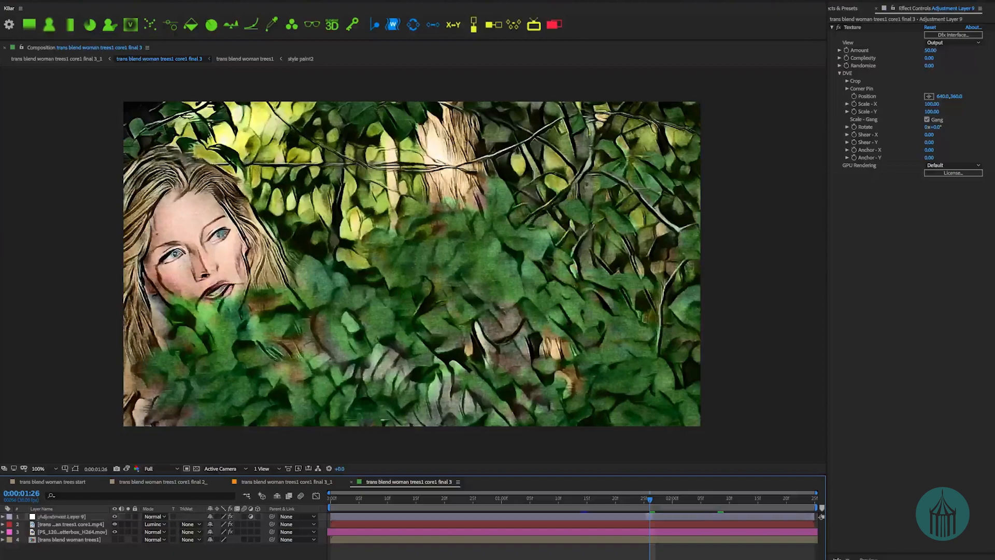
key(ctrl+w)
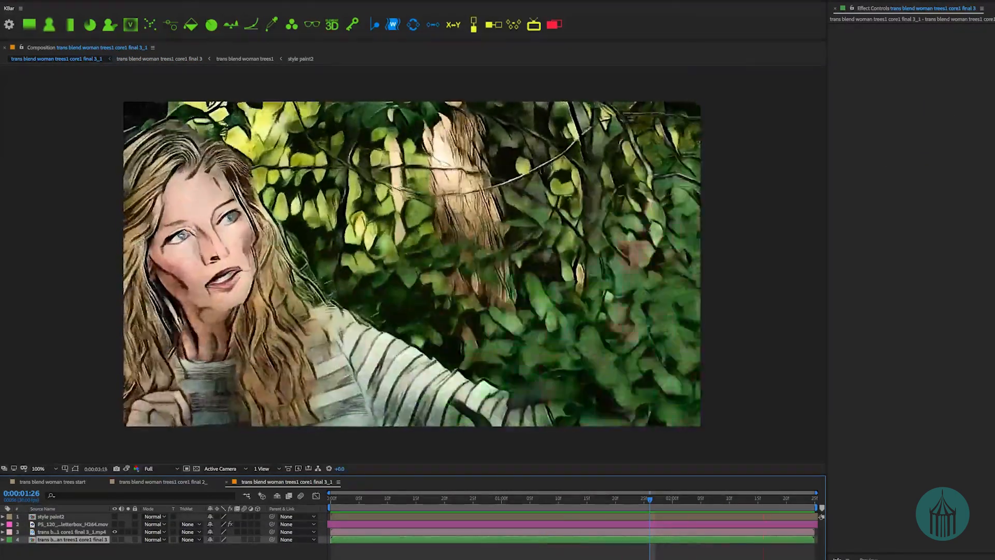
key(ctrl+shift+a)
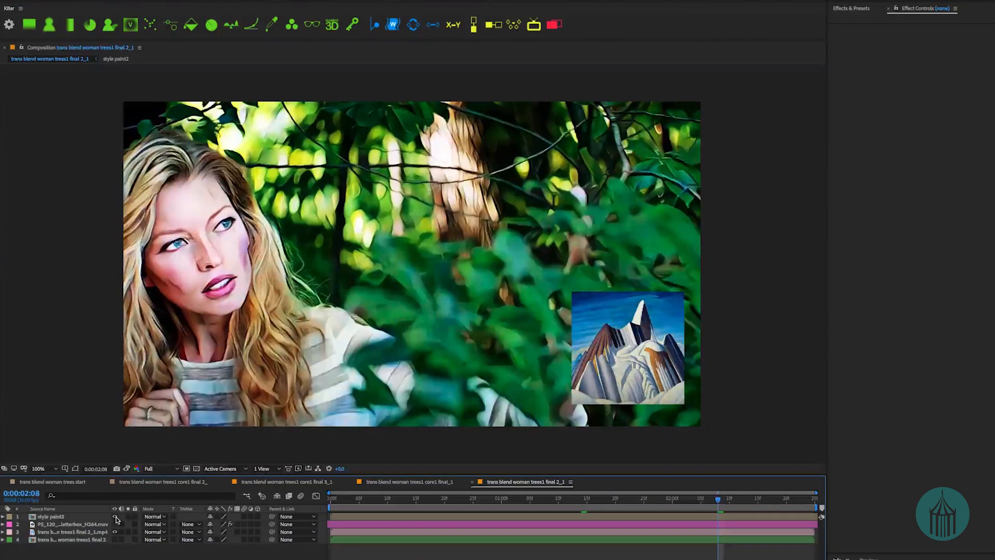
- Examine the Overlay-blended layer stack inside trans blend woman trees1 final 2 and close that nested composition
double_click(94, 539)
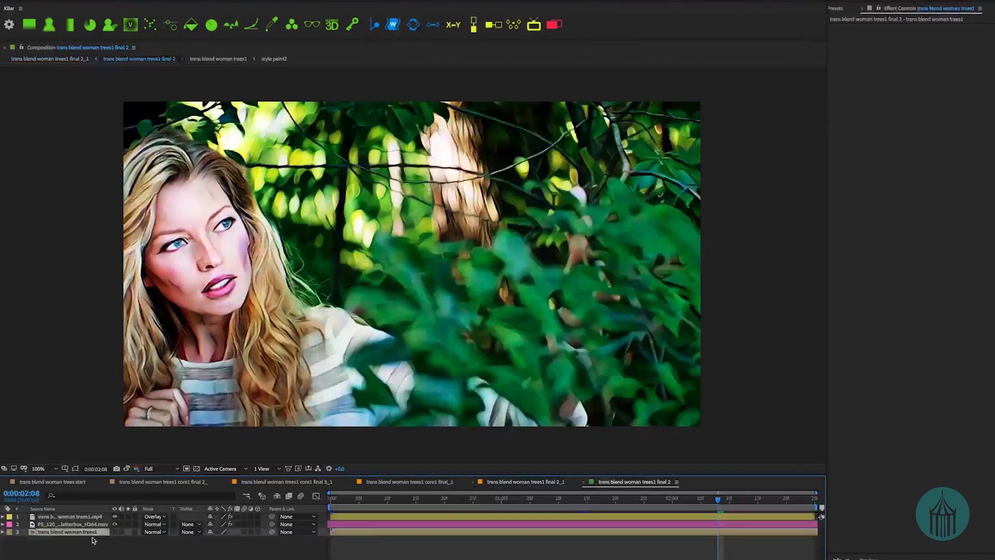
click(43, 517)
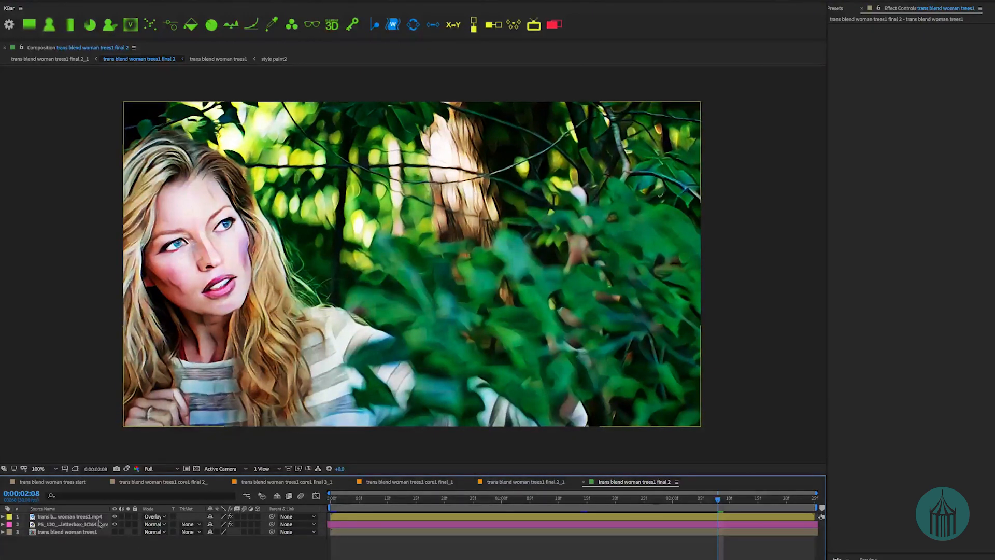
click(193, 548)
key(ctrl+w)
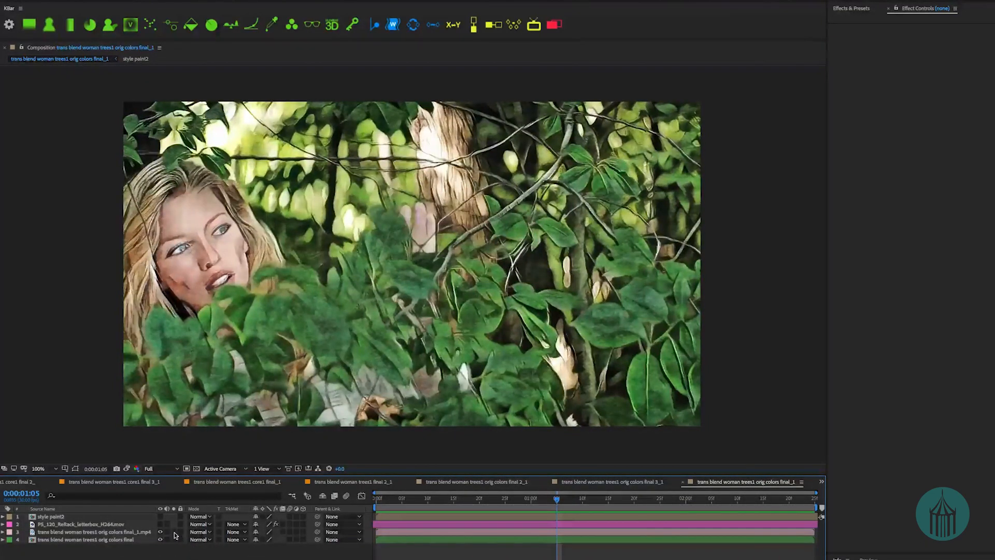
- Review the nested trans blend woman trees1 orig colors final composition with its Texture adjustment layer, and close the orig colors compositions
double_click(109, 540)
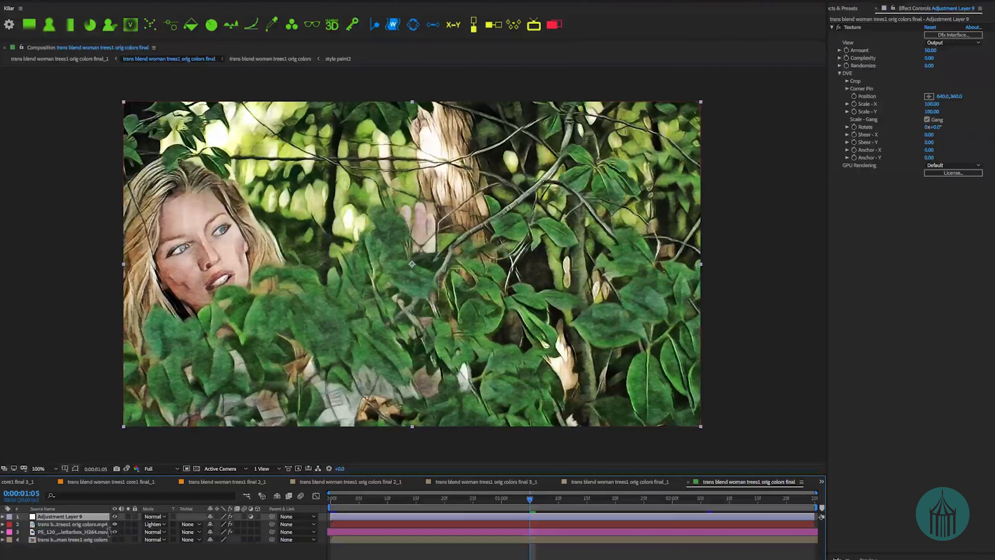
key(ctrl+w)
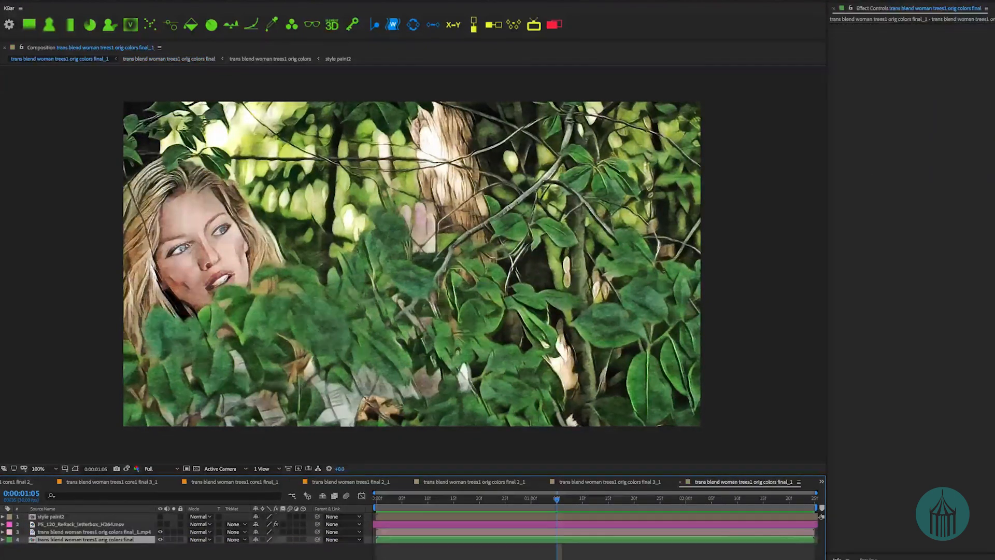
key(ctrl+w)
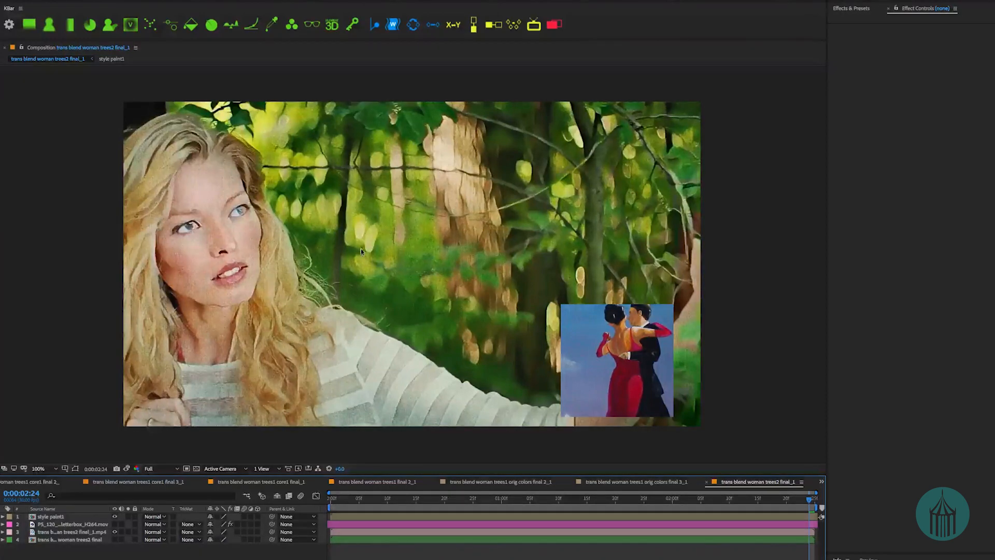
- Toggle the style overlays and preview the stylised clips in trans blend woman trees2 final_1, trees4_1 final 3, trees4_1 final 4 and trees6_1 final 6
click(115, 517)
key(space)
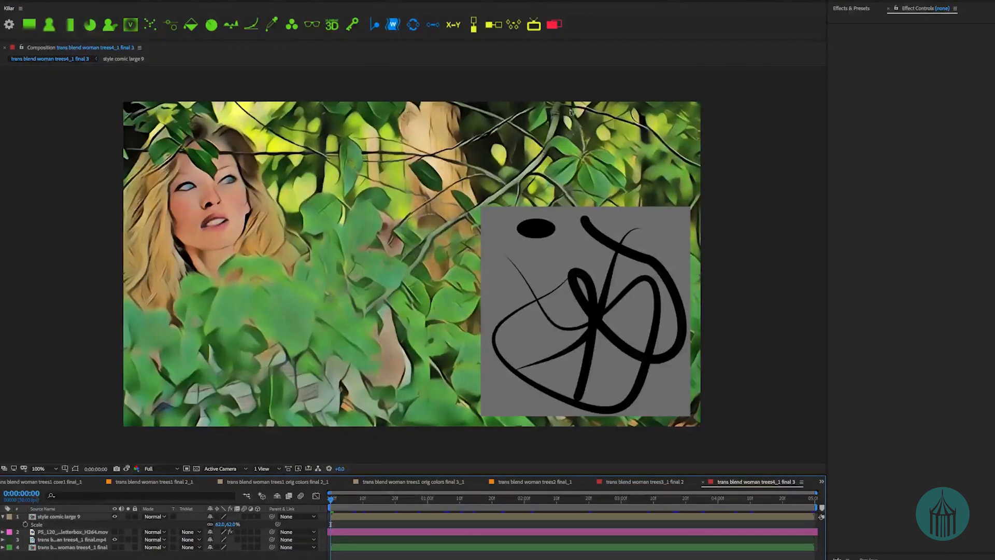
click(115, 517)
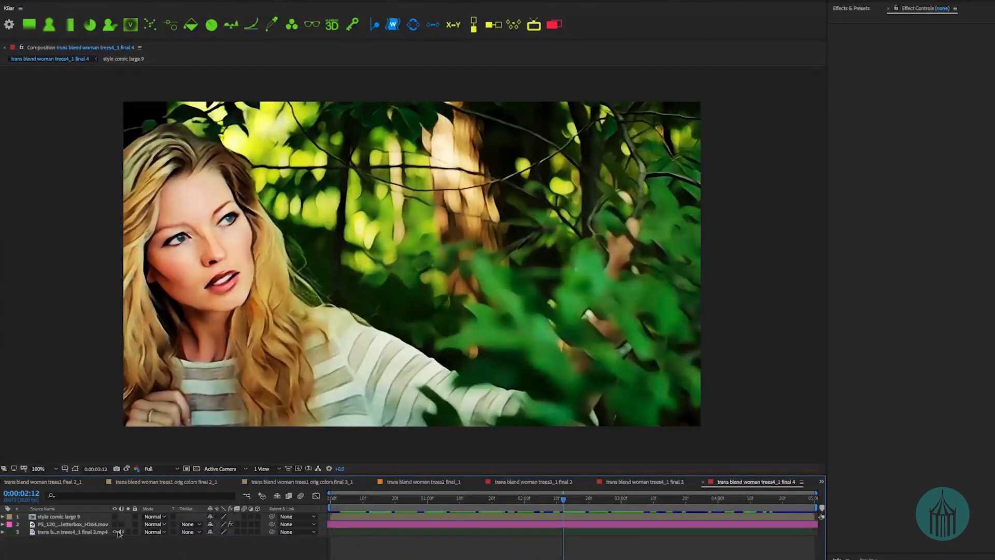
click(114, 516)
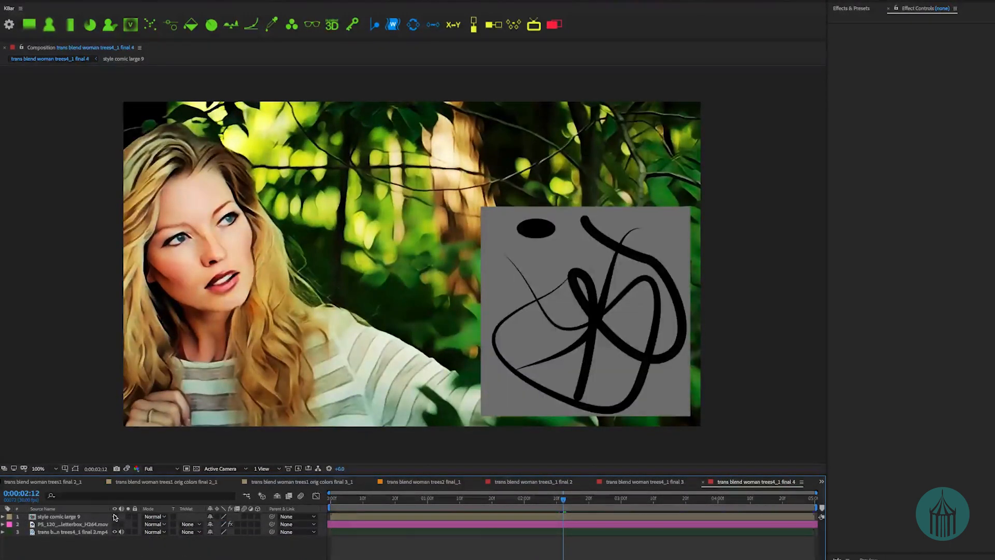
key(space)
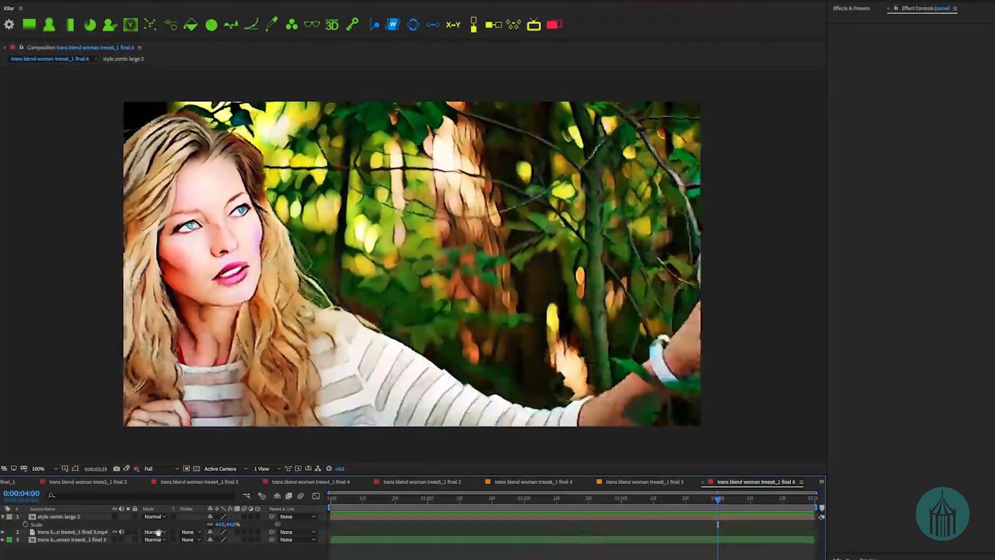
key(space)
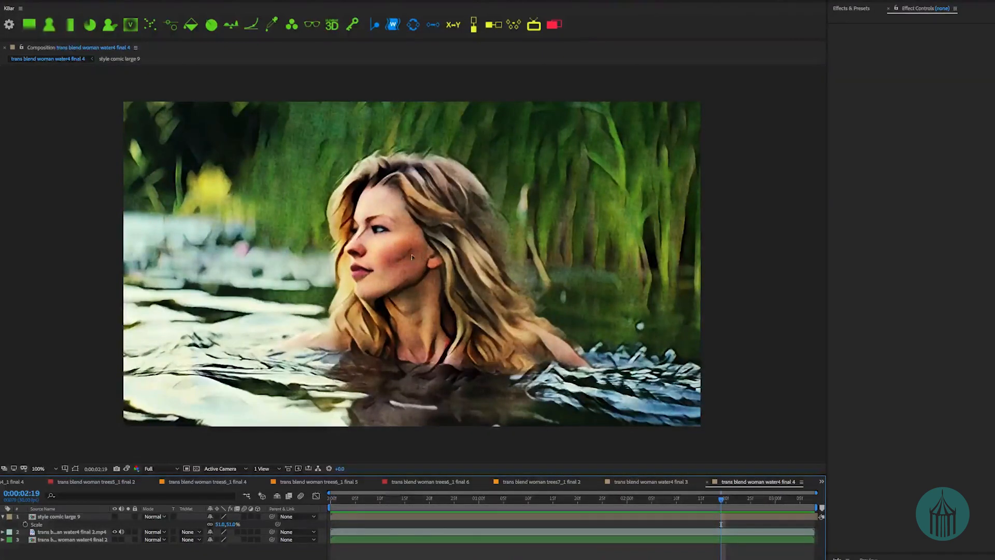
- Examine the stylised face, hair and water close up in trans blend woman water4 final 4
scroll(405, 256, up, 4)
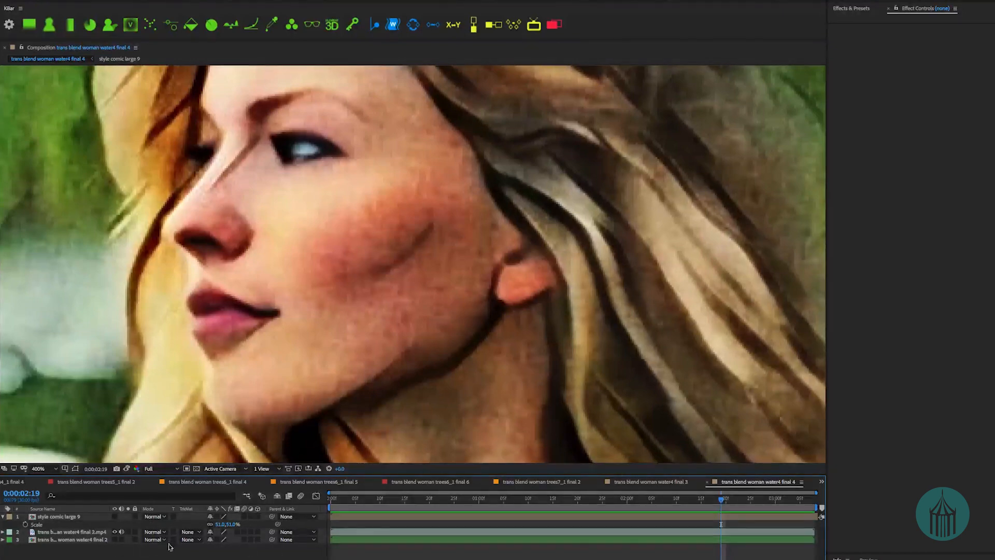
scroll(395, 361, down, 1)
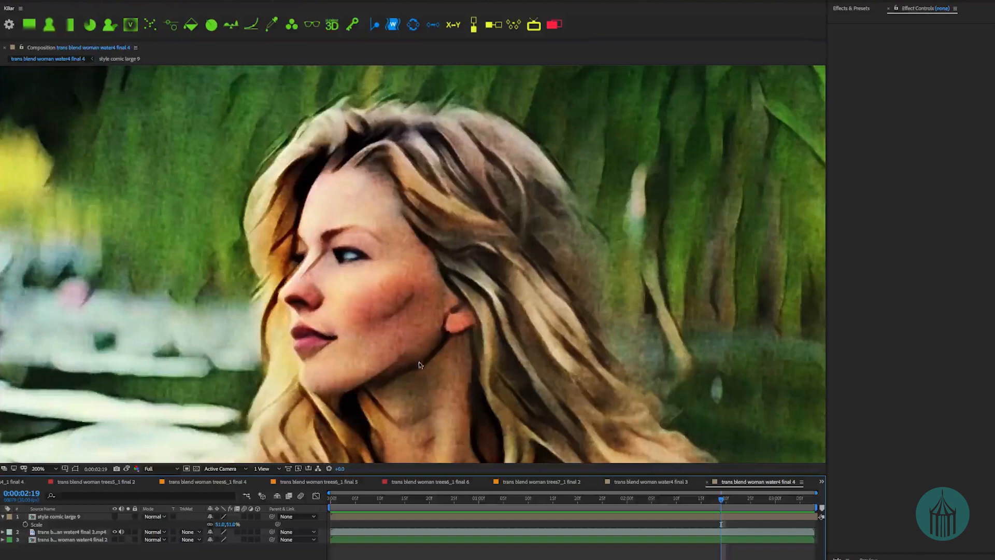
drag(387, 336, 377, 277)
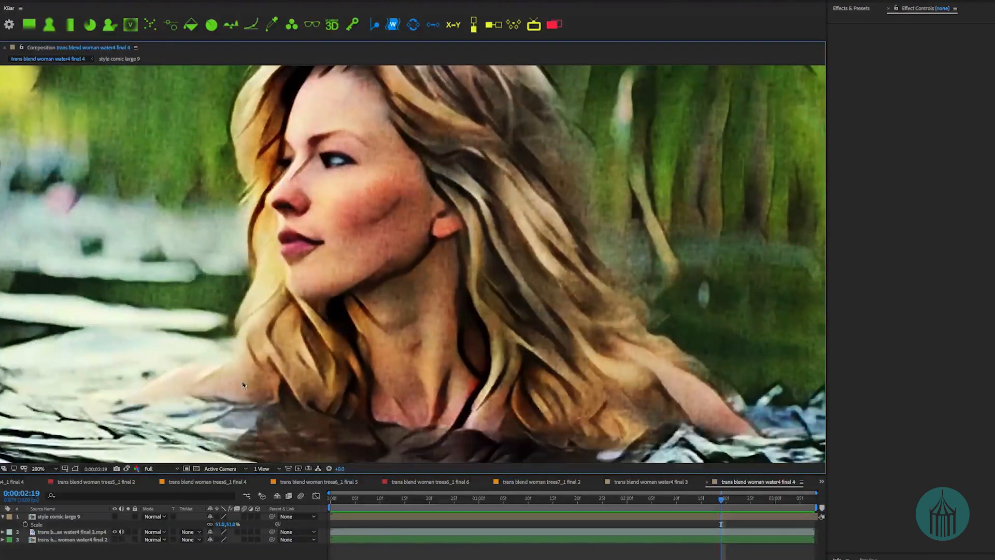
scroll(319, 375, down, 1)
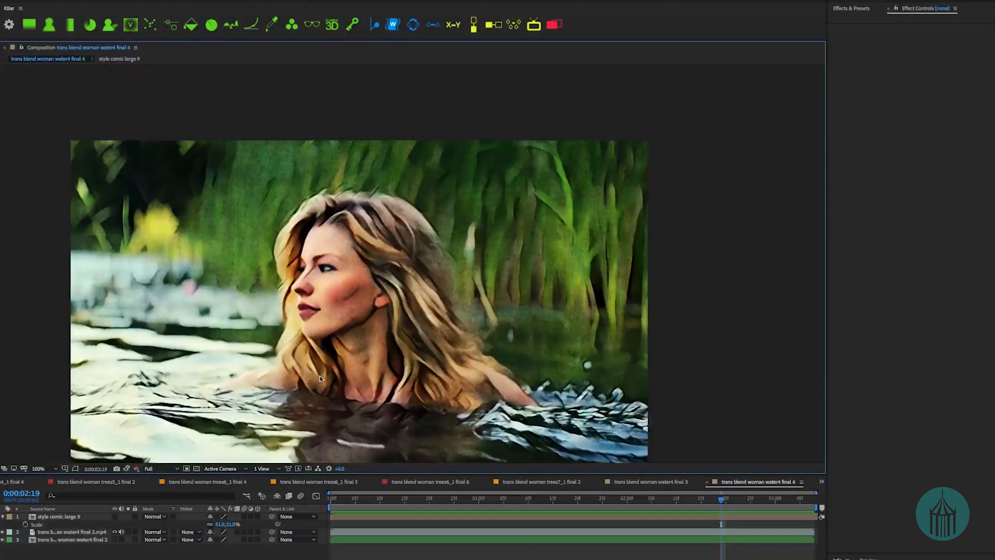
drag(281, 364, 317, 332)
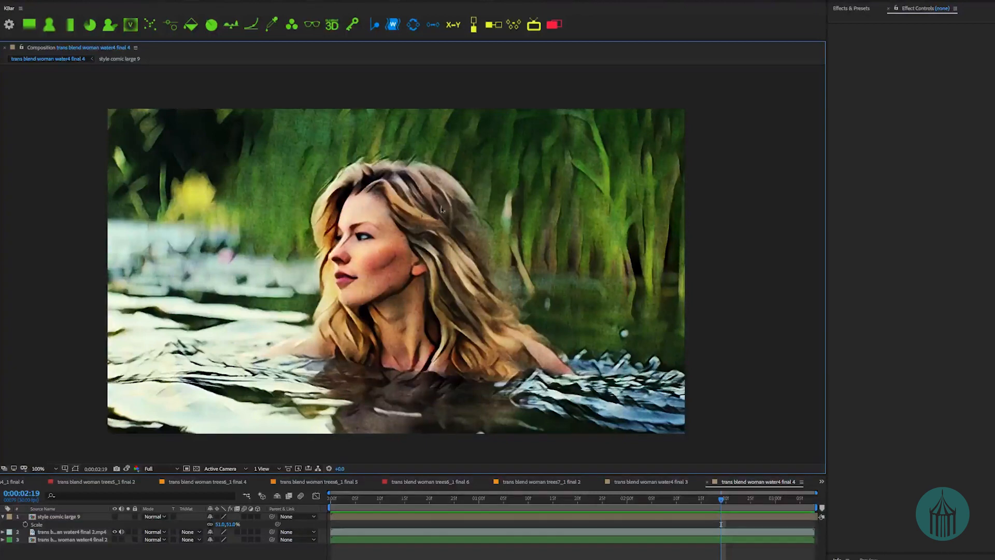
scroll(390, 272, up, 1)
scroll(388, 276, down, 1)
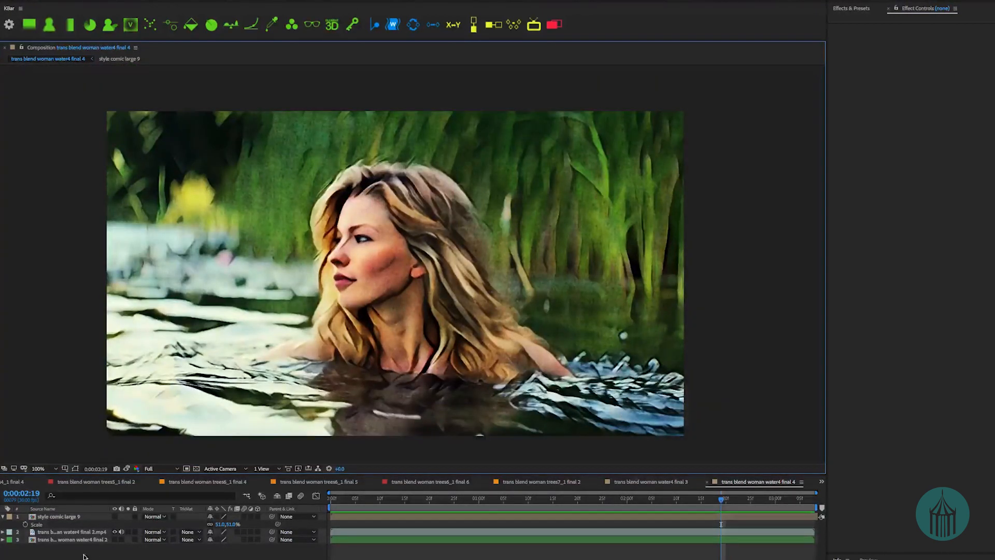
- Solo the original PS_120 footage layer inside trans blend woman water4 final 2, examine the unstylised cheek shading close up, and close the nested composition
double_click(75, 539)
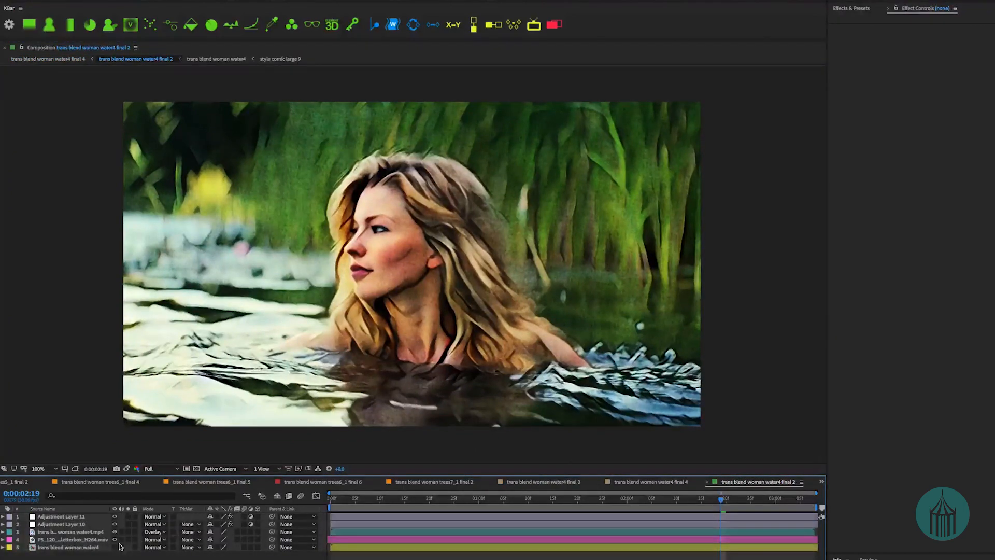
click(128, 540)
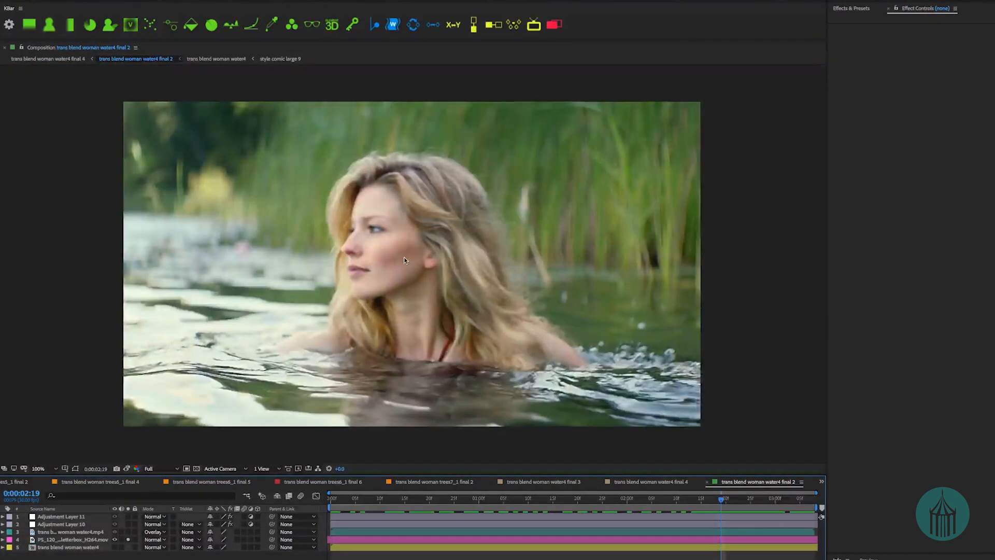
scroll(403, 256, up, 4)
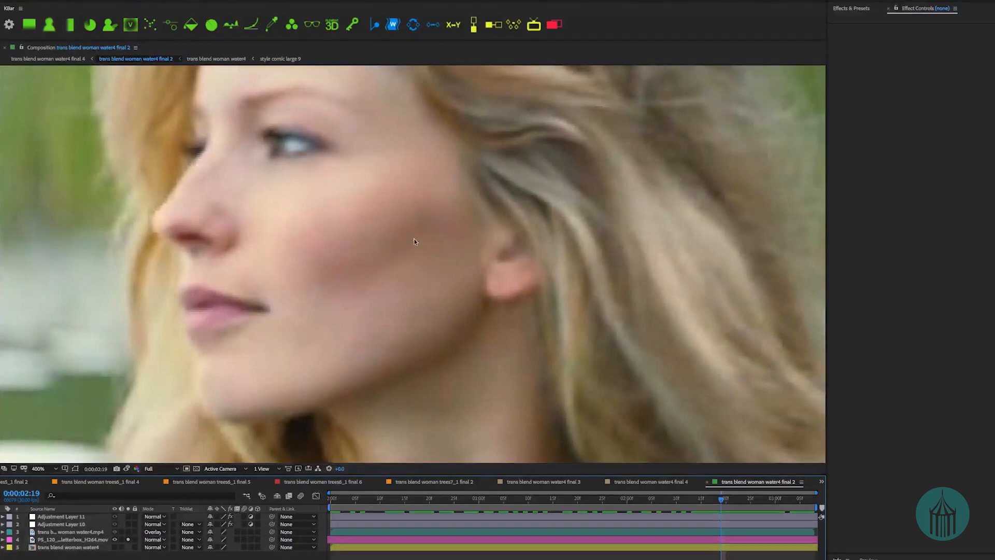
scroll(352, 291, down, 4)
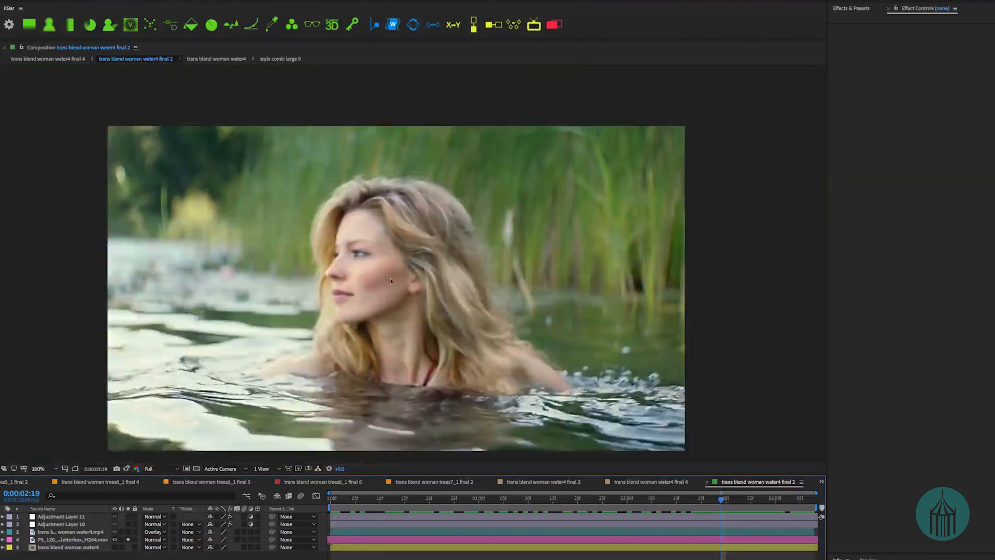
key(ctrl+w)
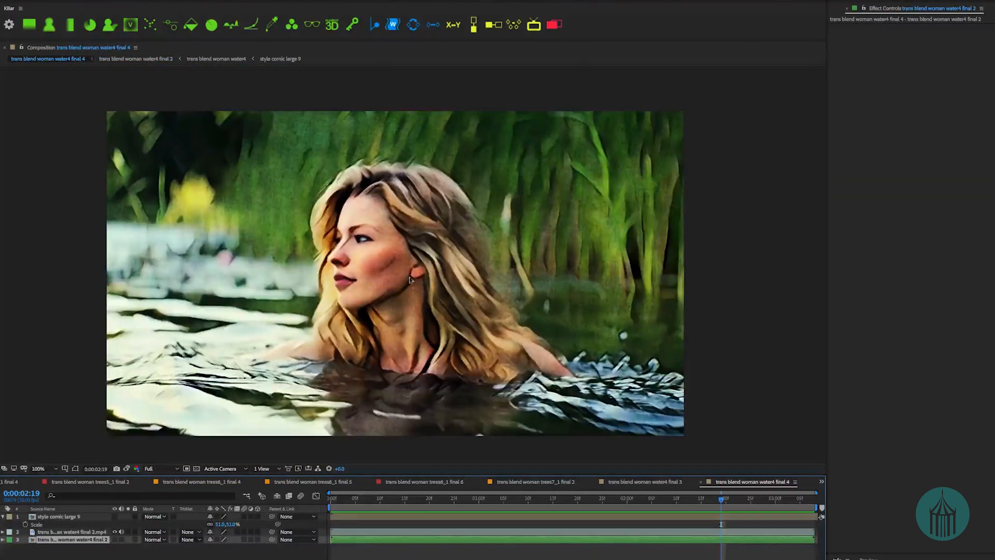
- Re-examine the stylised cheek in trans blend woman water4 final 4, and preview the clip in trans blend woman water8 final 6
scroll(385, 262, up, 2)
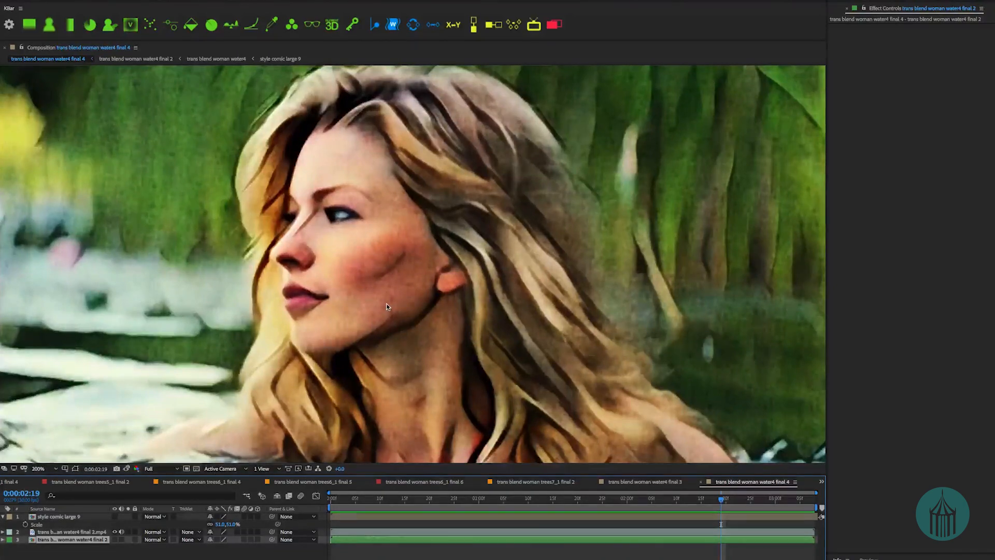
scroll(386, 303, down, 2)
click(225, 555)
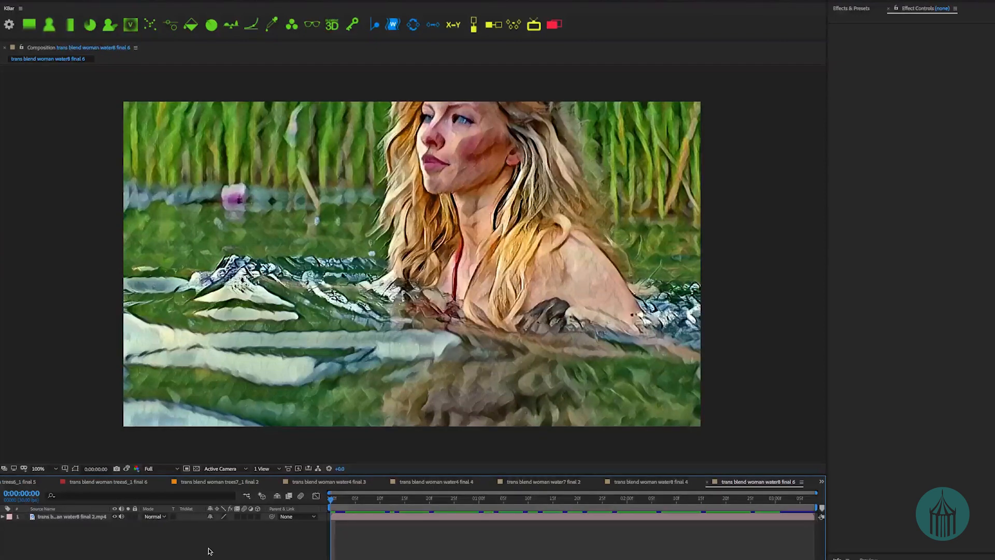
key(space)
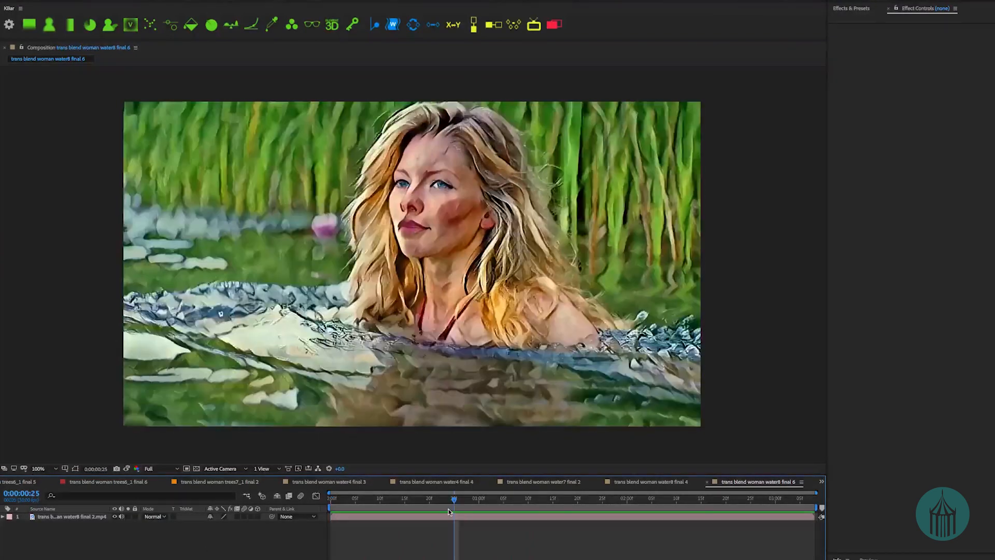